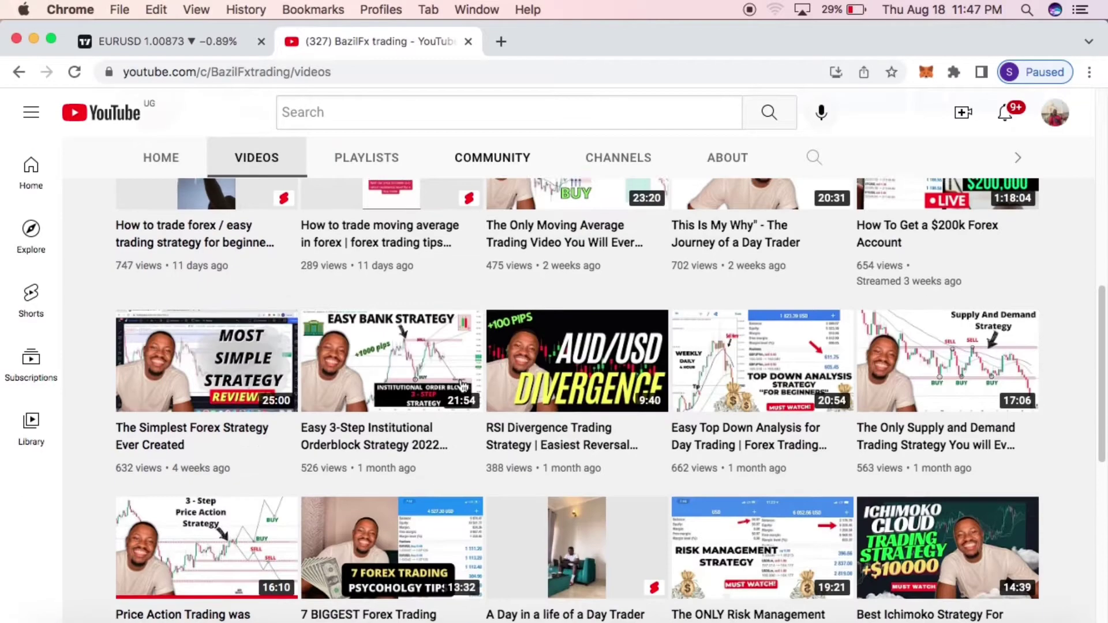
- Look through the BazilFx trading channel's uploads, open the "PERFECT Beginner FOREX Strategy" video, and return from it
scroll(415, 401, "up", 10)
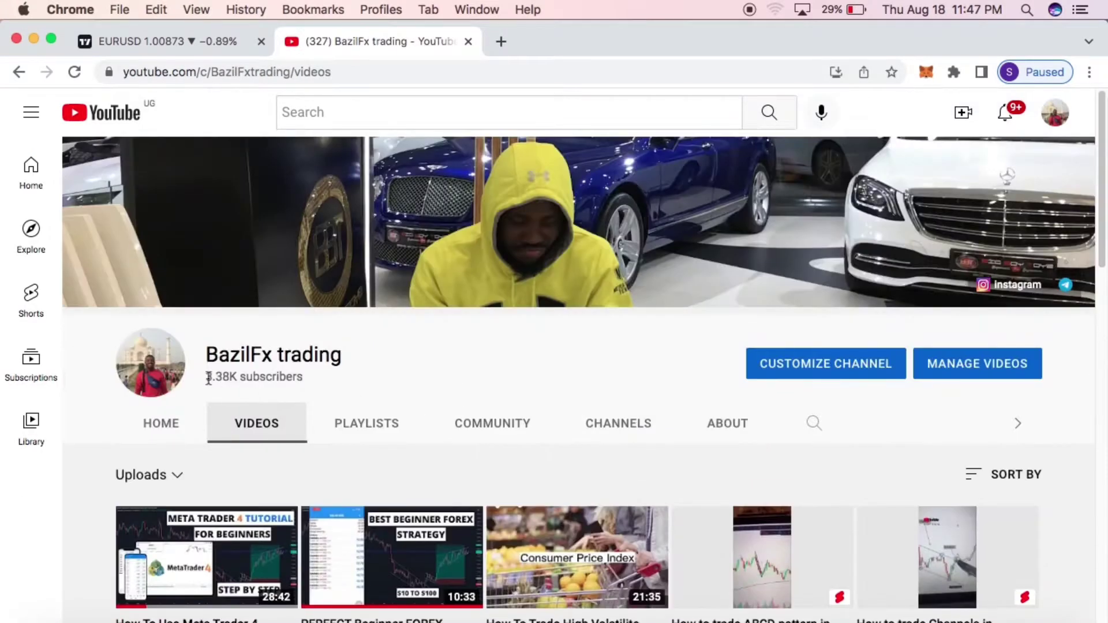
left_click_drag(216, 378, 229, 375)
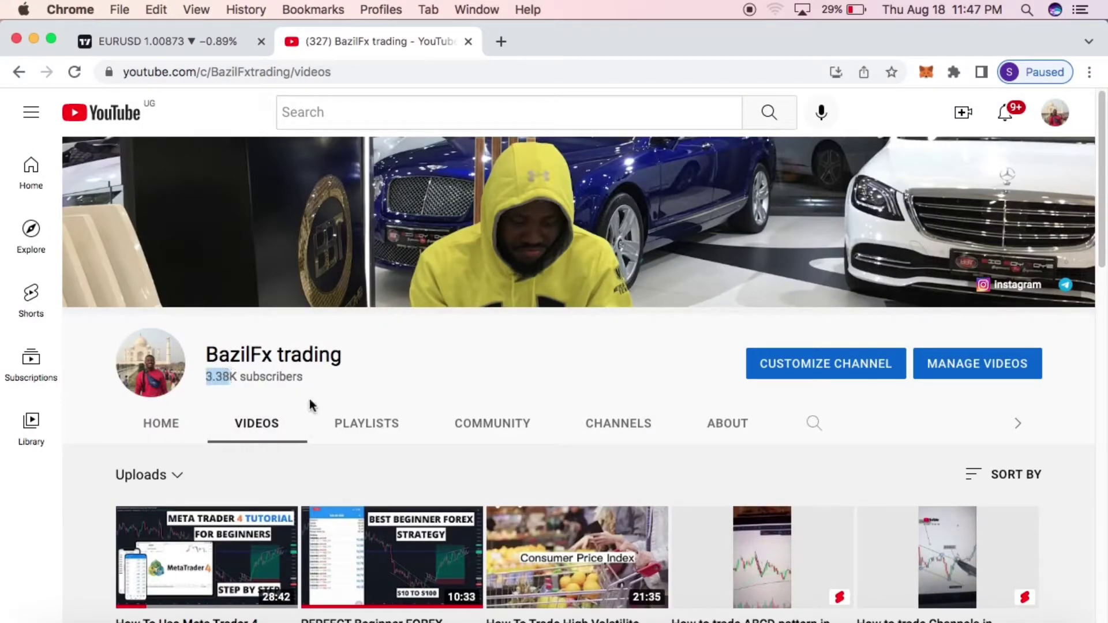
scroll(411, 367, "down", 15)
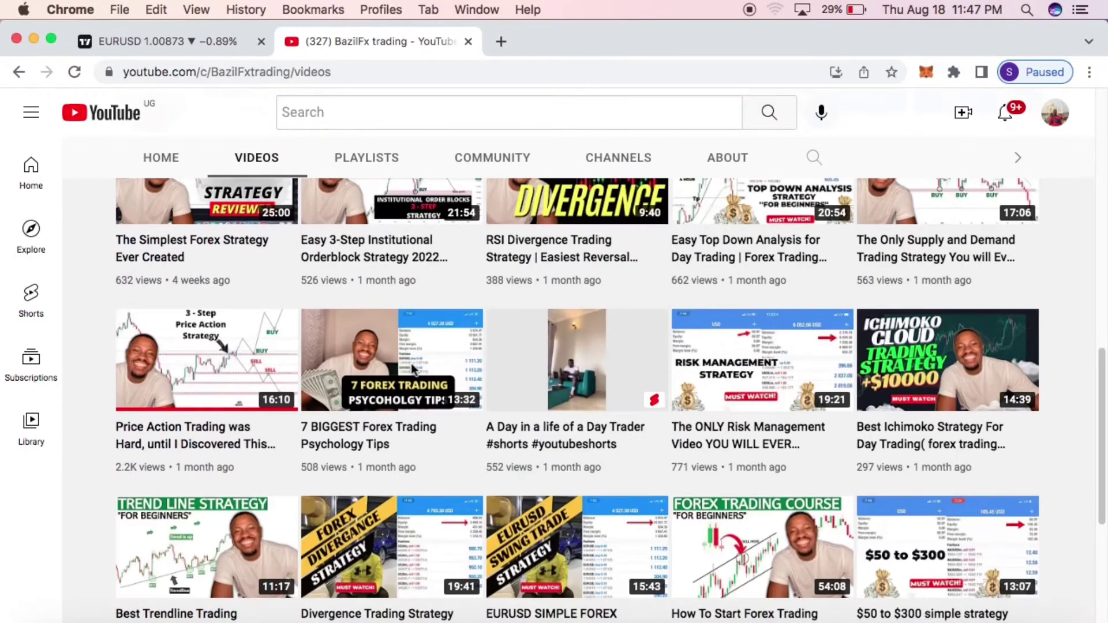
scroll(413, 371, "up", 15)
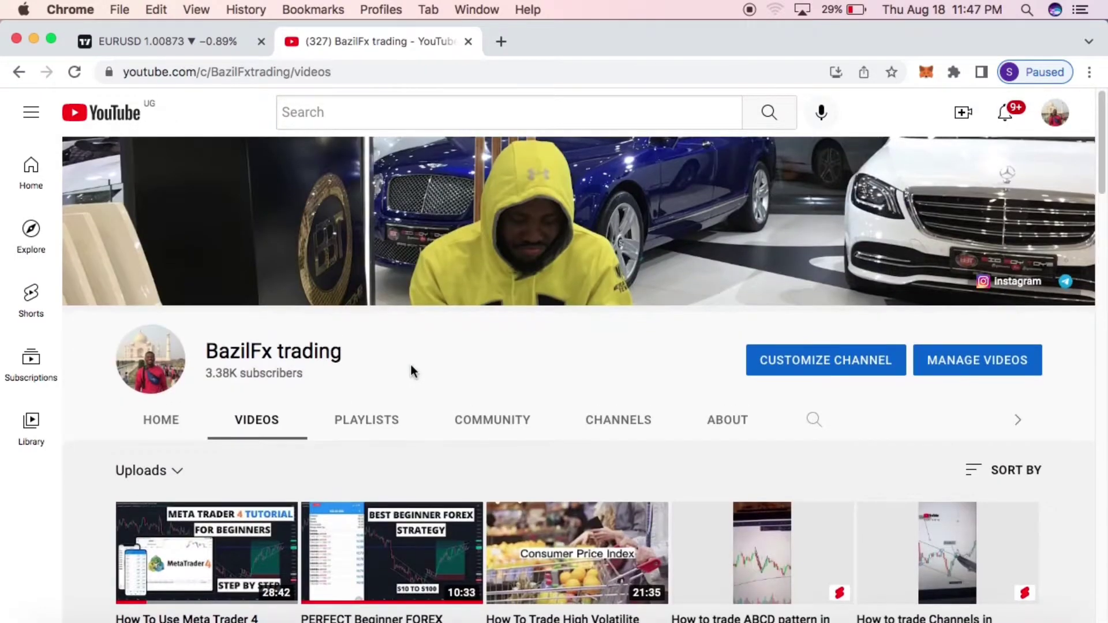
scroll(411, 368, "down", 6)
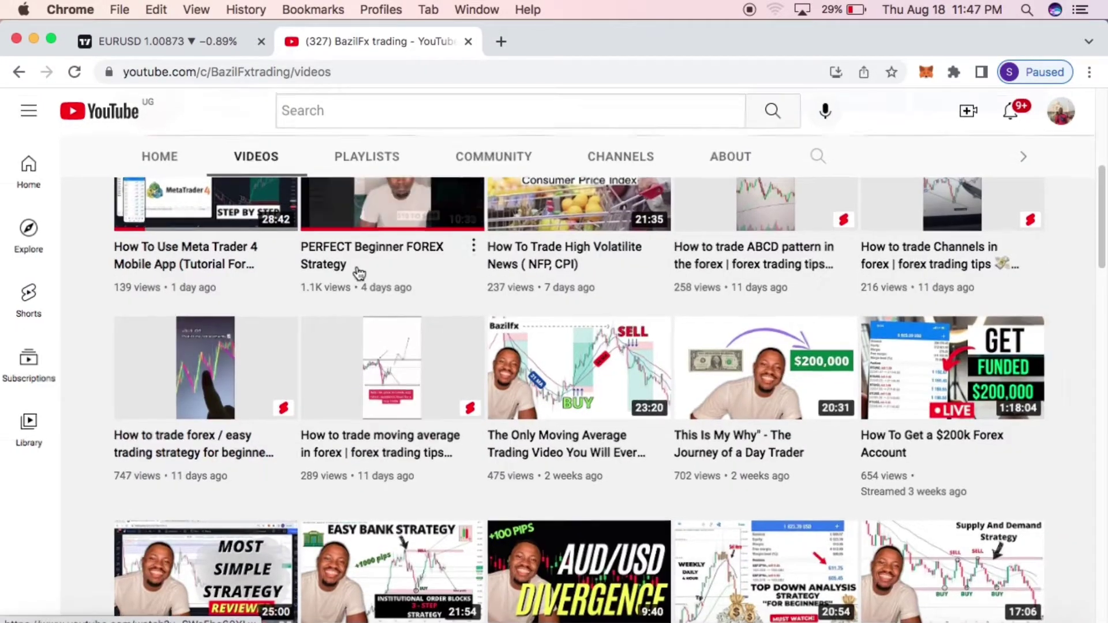
left_click(355, 273)
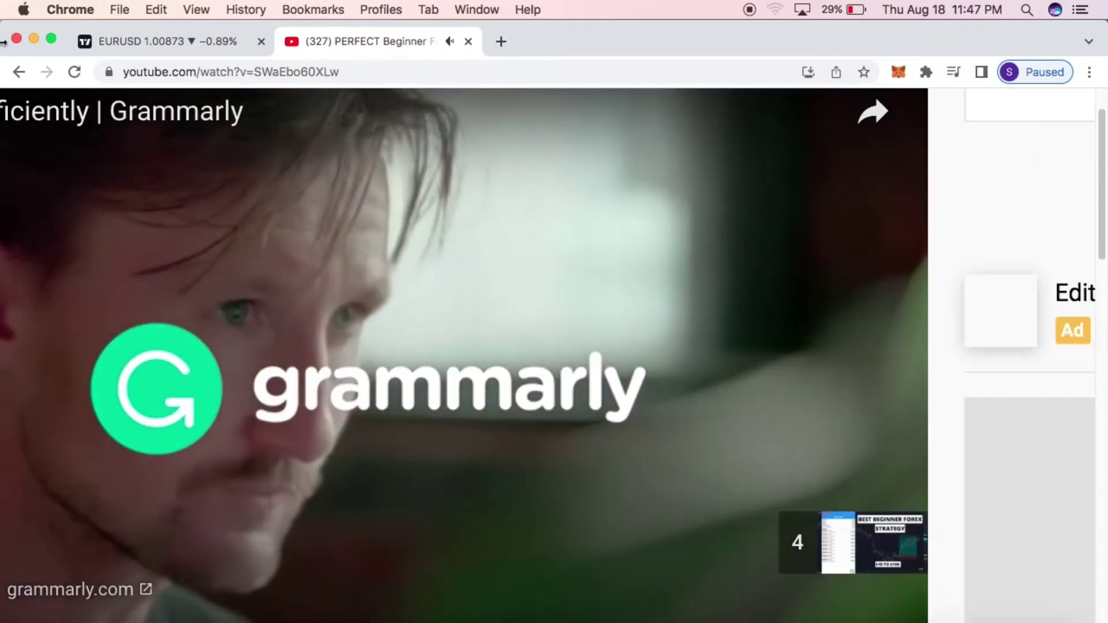
left_click(20, 72)
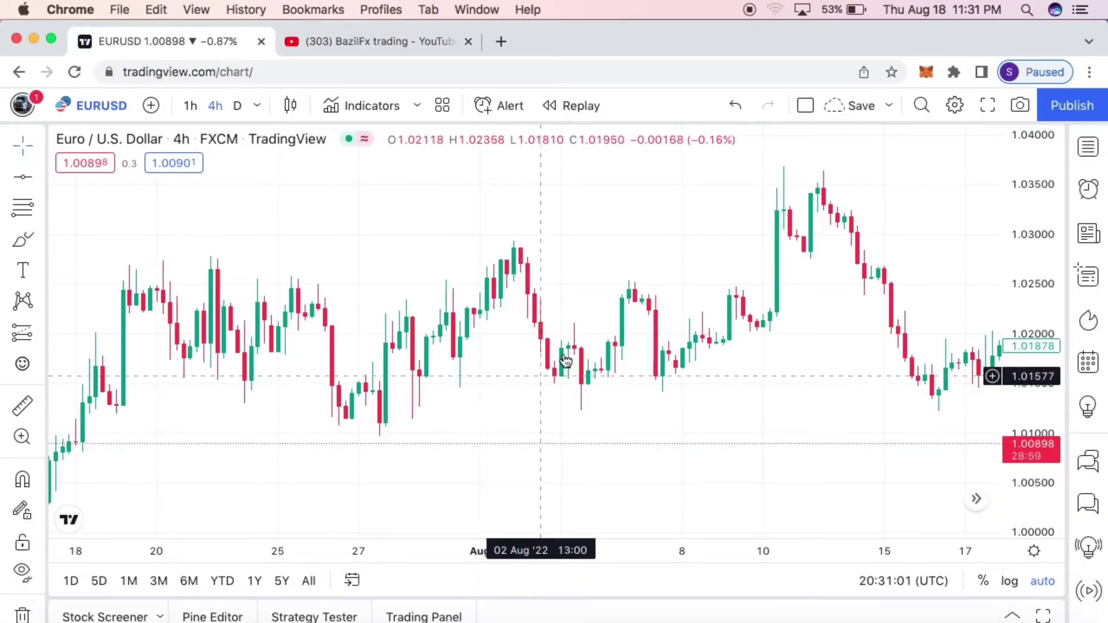
- Examine the July and August price swings up to the latest candles on the EURUSD 4-hour chart
left_click_drag(161, 445, 668, 315)
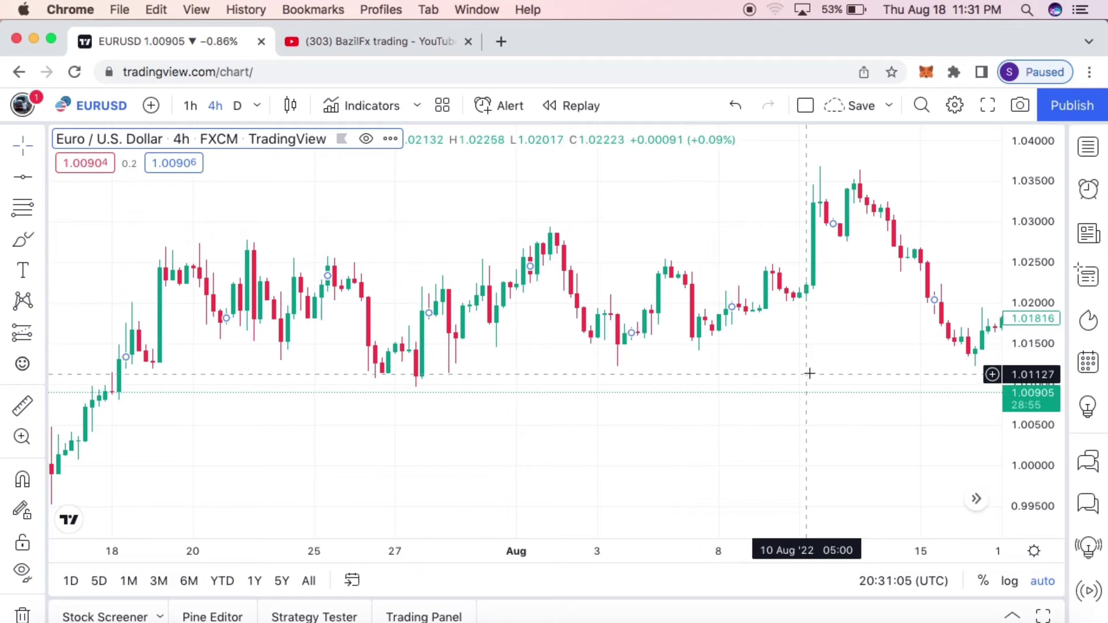
left_click_drag(854, 354, 413, 359)
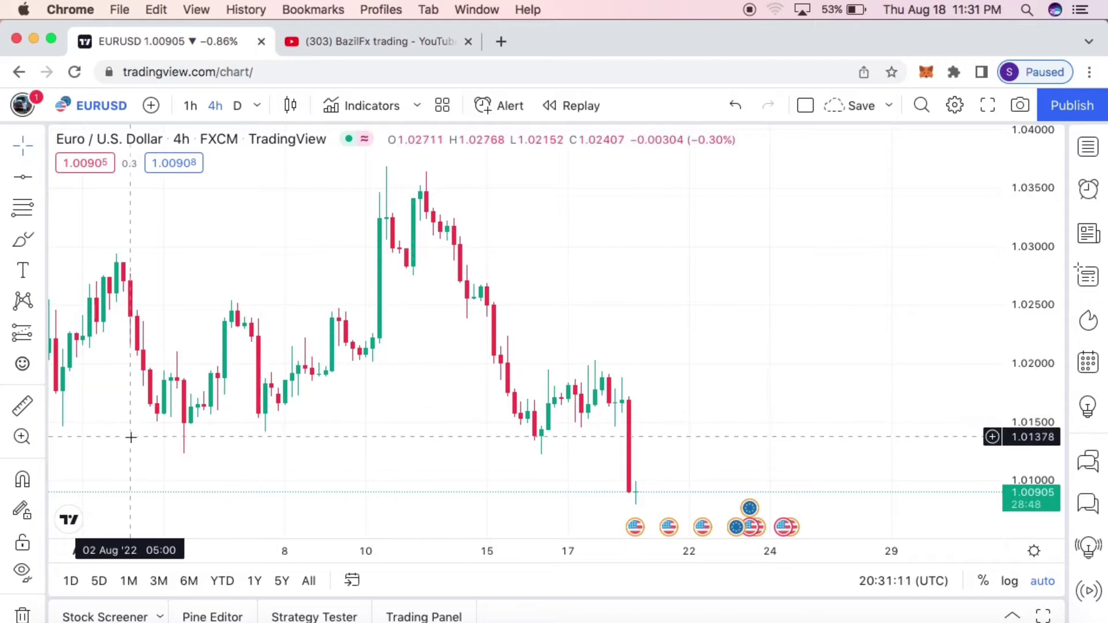
left_click_drag(266, 404, 622, 341)
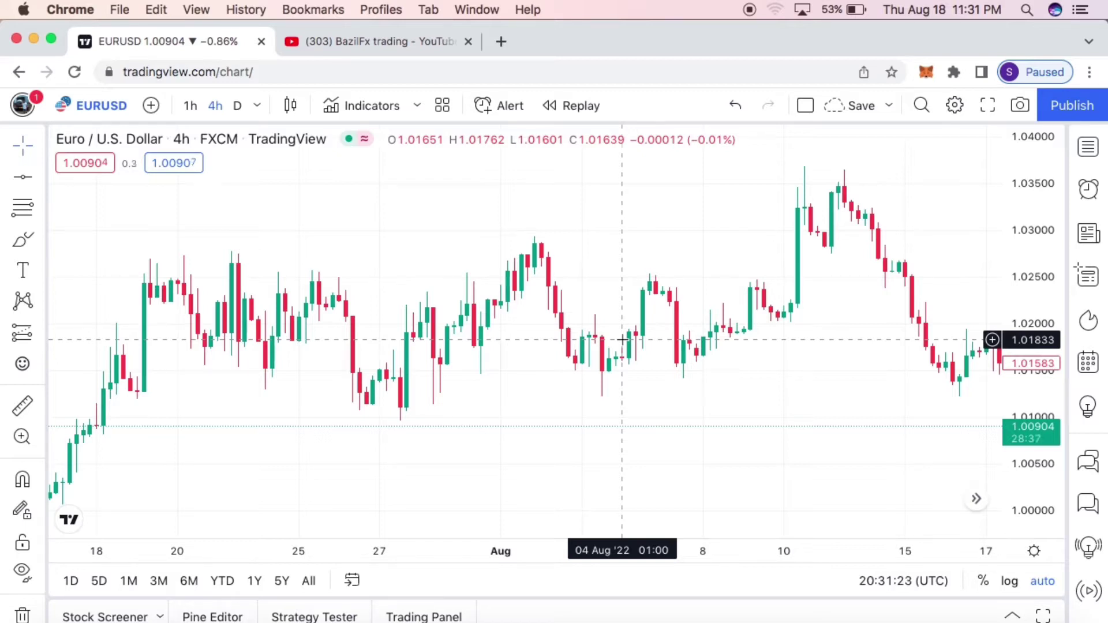
left_click_drag(678, 393, 365, 315)
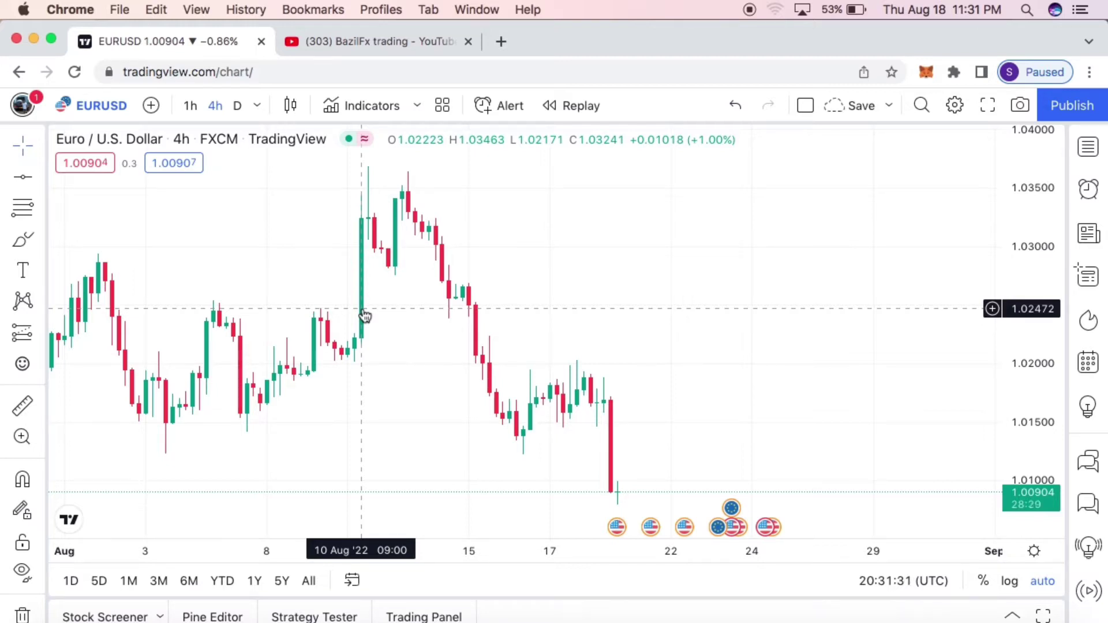
scroll(366, 346, "up", 4)
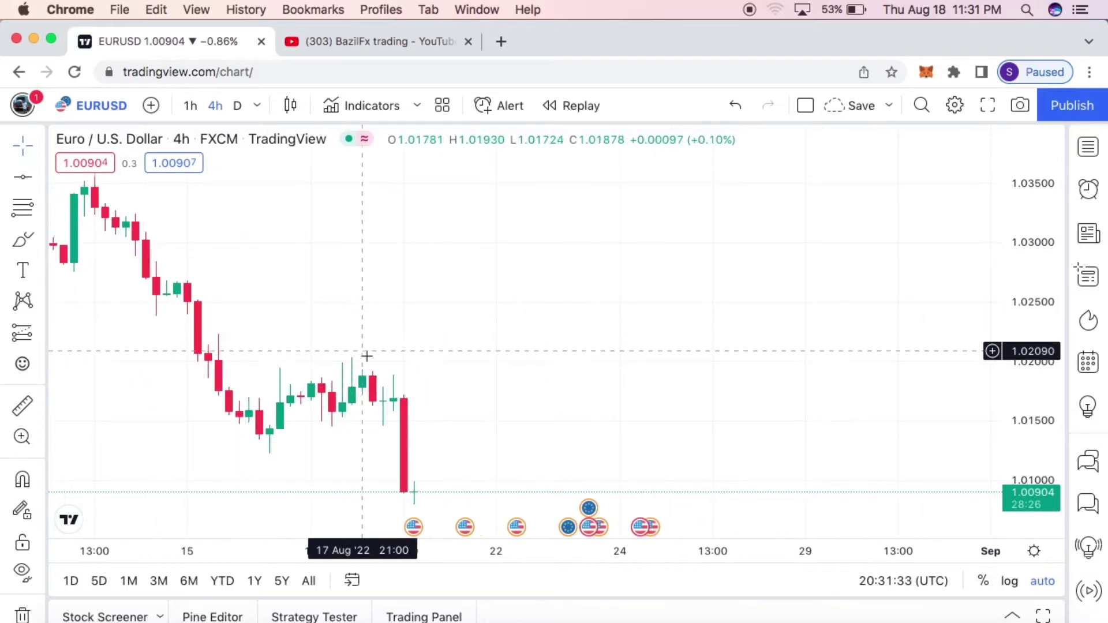
scroll(366, 356, "down", 3)
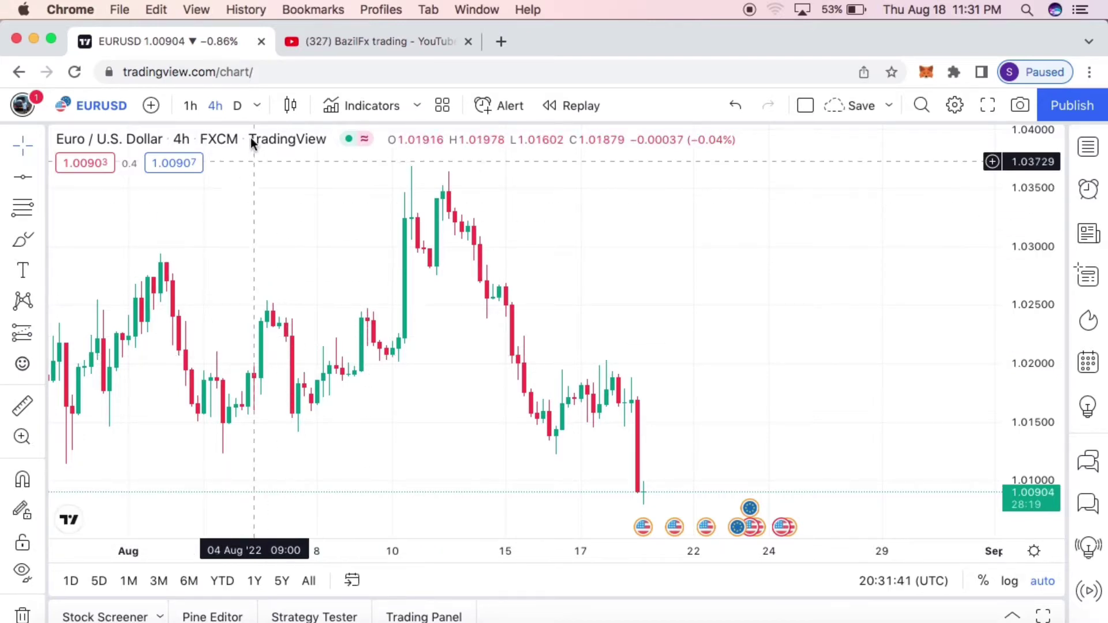
- Switch the EURUSD chart to the daily timeframe and enlarge the 15 to 18 August candles
left_click(237, 106)
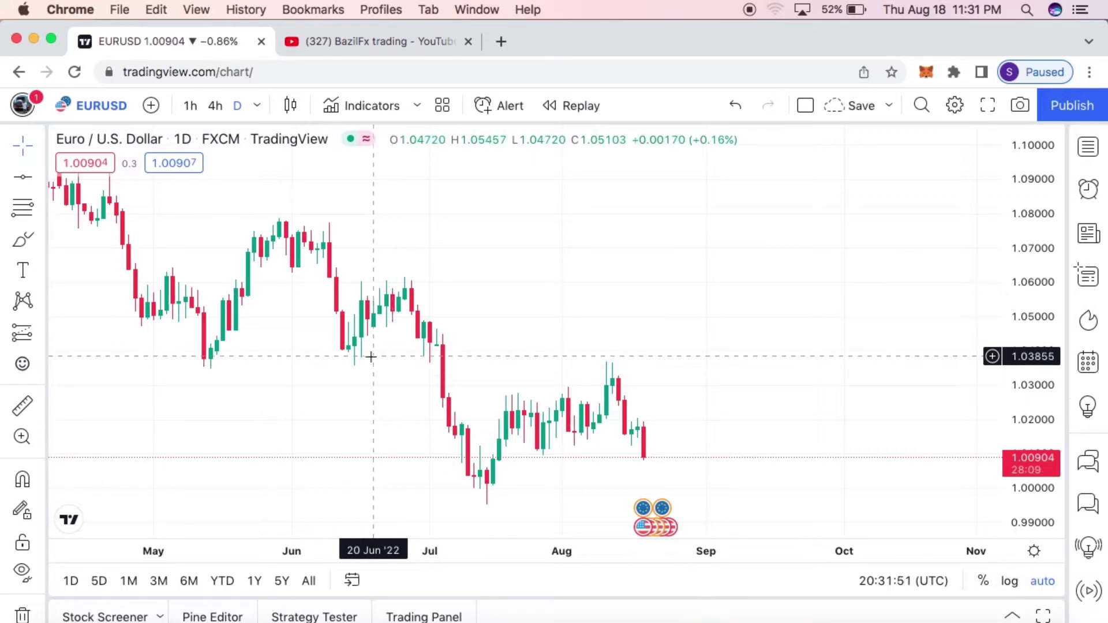
left_click_drag(168, 418, 112, 327)
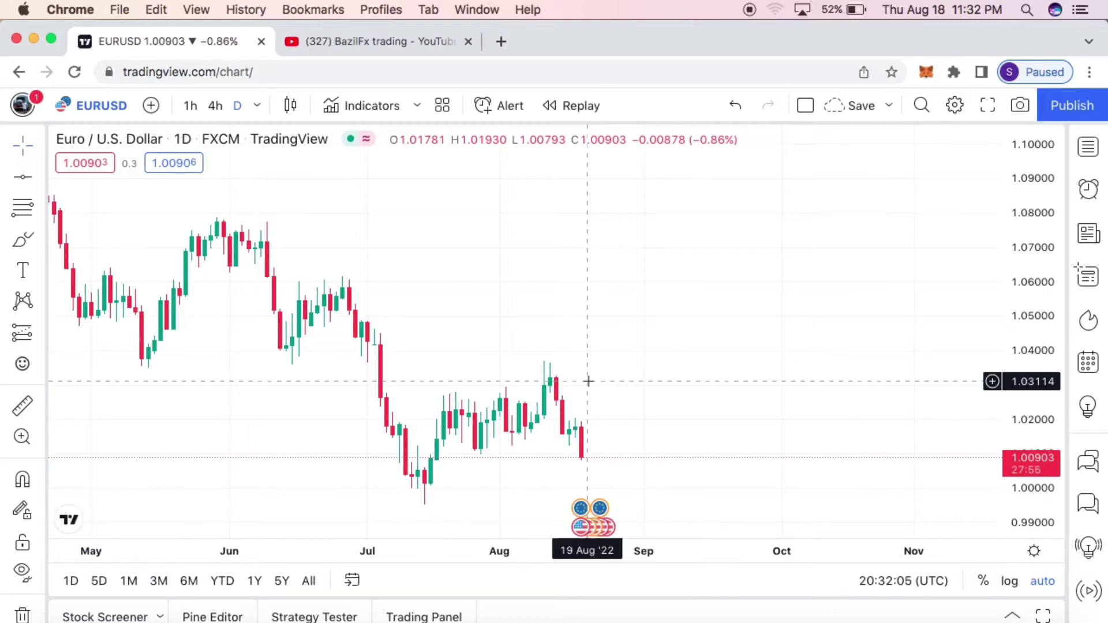
scroll(590, 345, "up", 5)
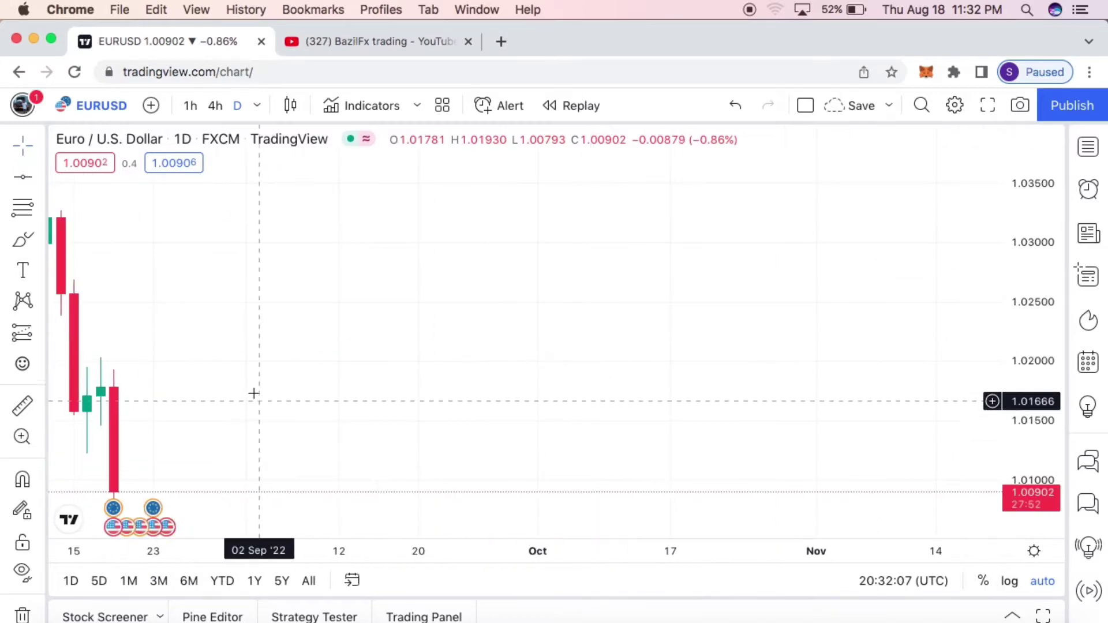
left_click_drag(312, 358, 613, 270)
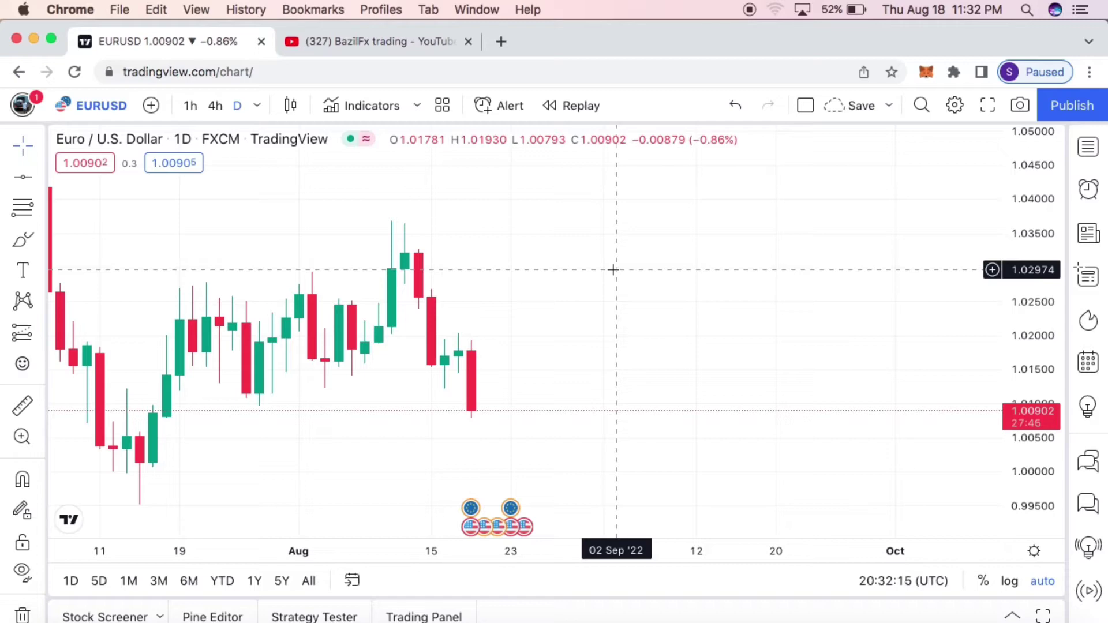
scroll(613, 270, "up", 5)
left_click_drag(335, 317, 662, 321)
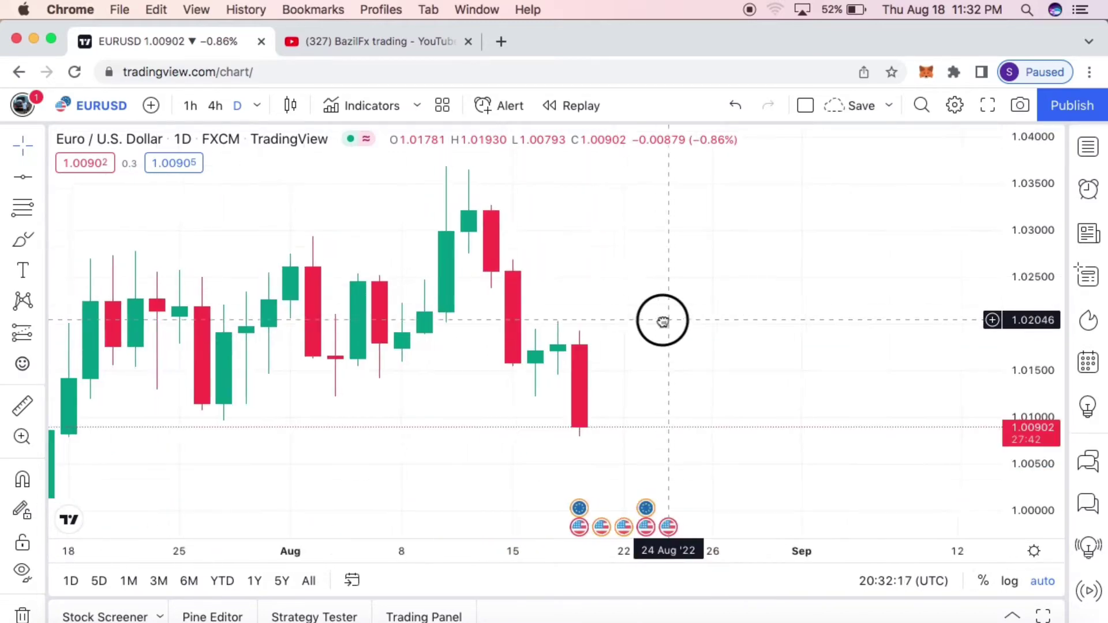
scroll(662, 321, "up", 10)
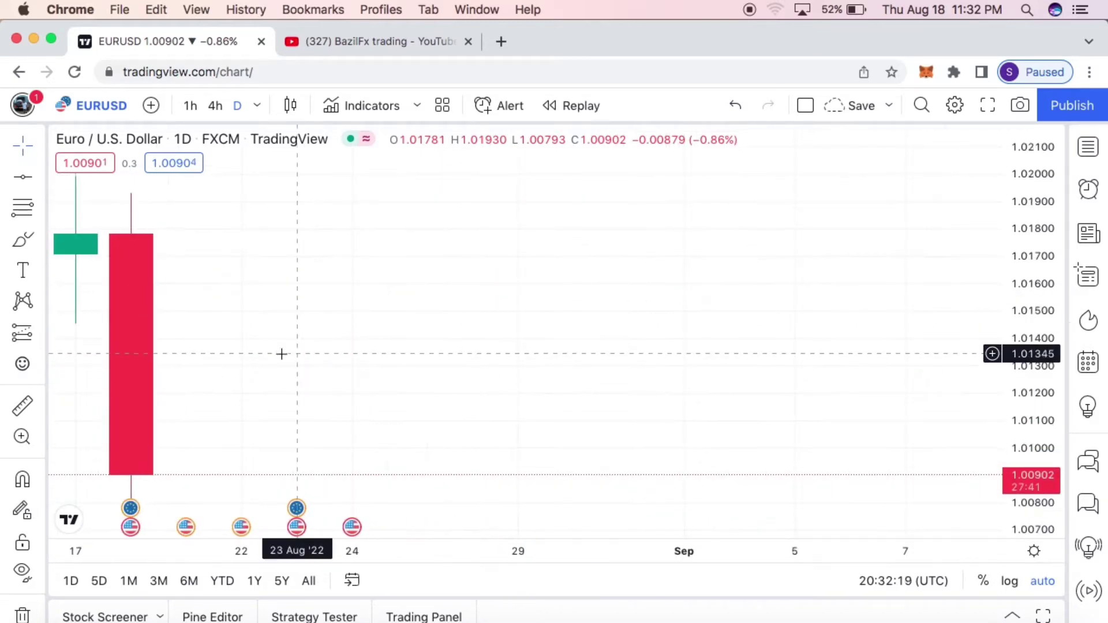
scroll(282, 354, "down", 2)
left_click_drag(439, 356, 483, 281)
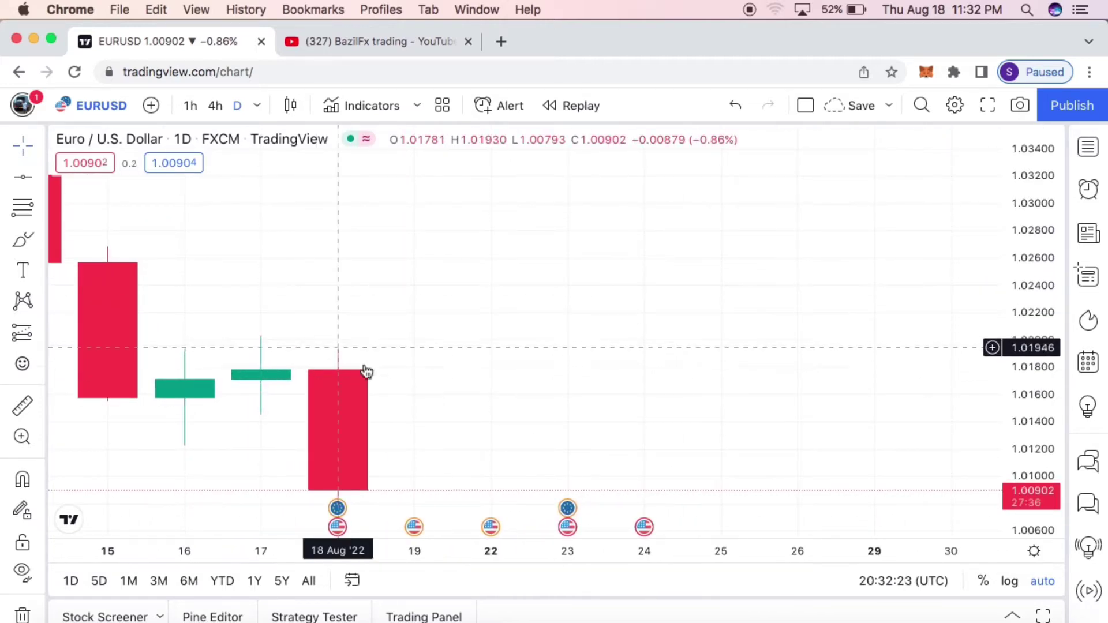
- Draw horizontal lines at the 17 August daily candle's high, about 1.02028, and its low, about 1.01457
left_click(346, 383)
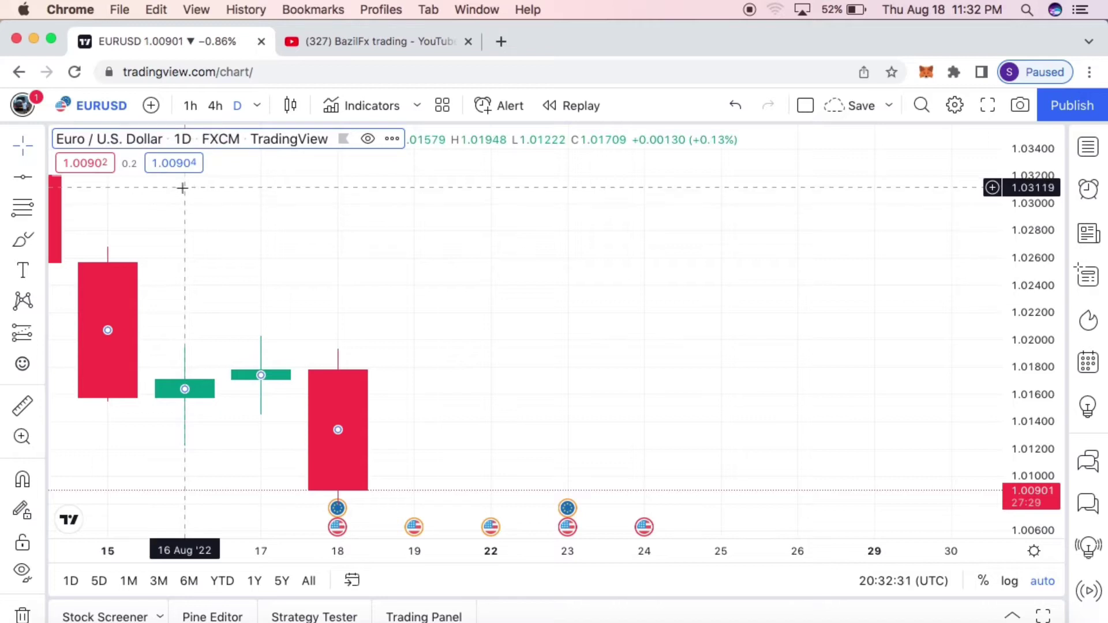
scroll(181, 188, "left", 1)
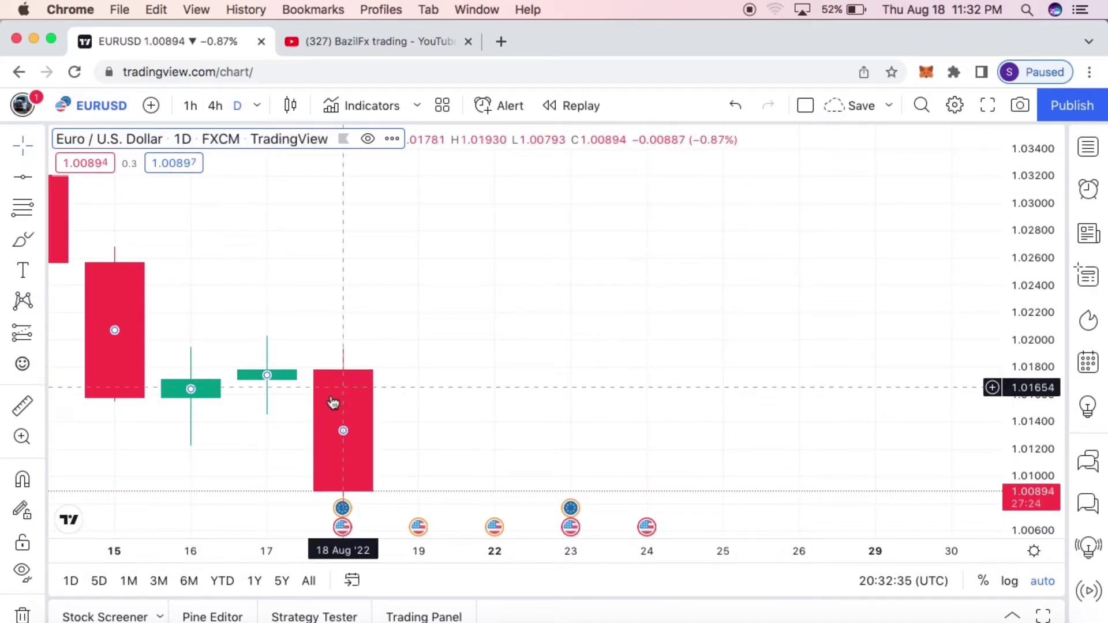
left_click(282, 351)
left_click_drag(282, 352, 321, 354)
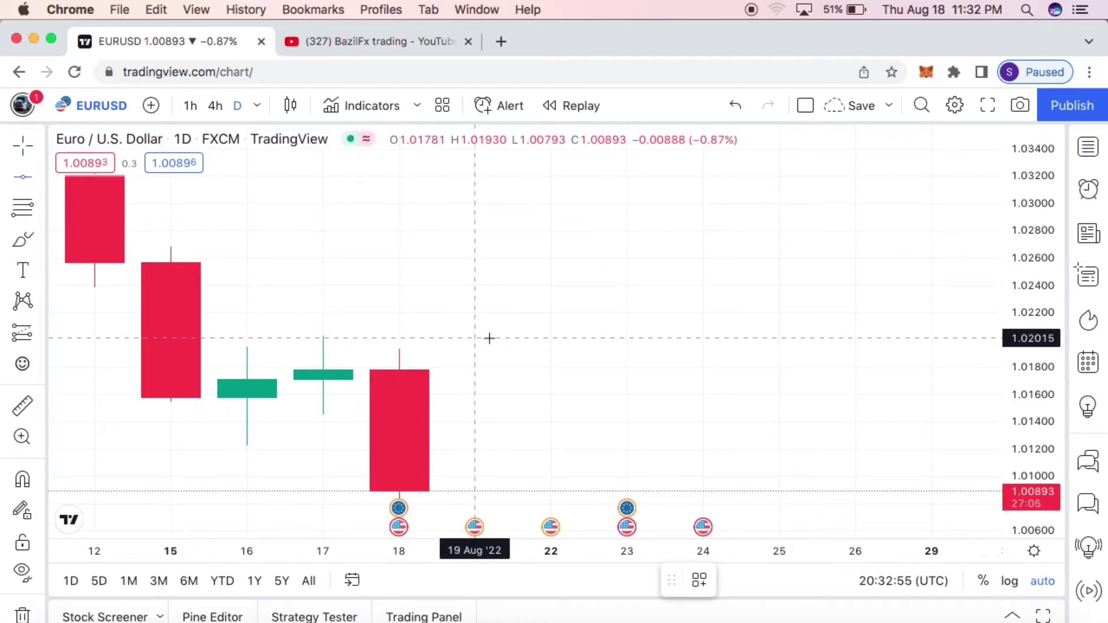
left_click(526, 336)
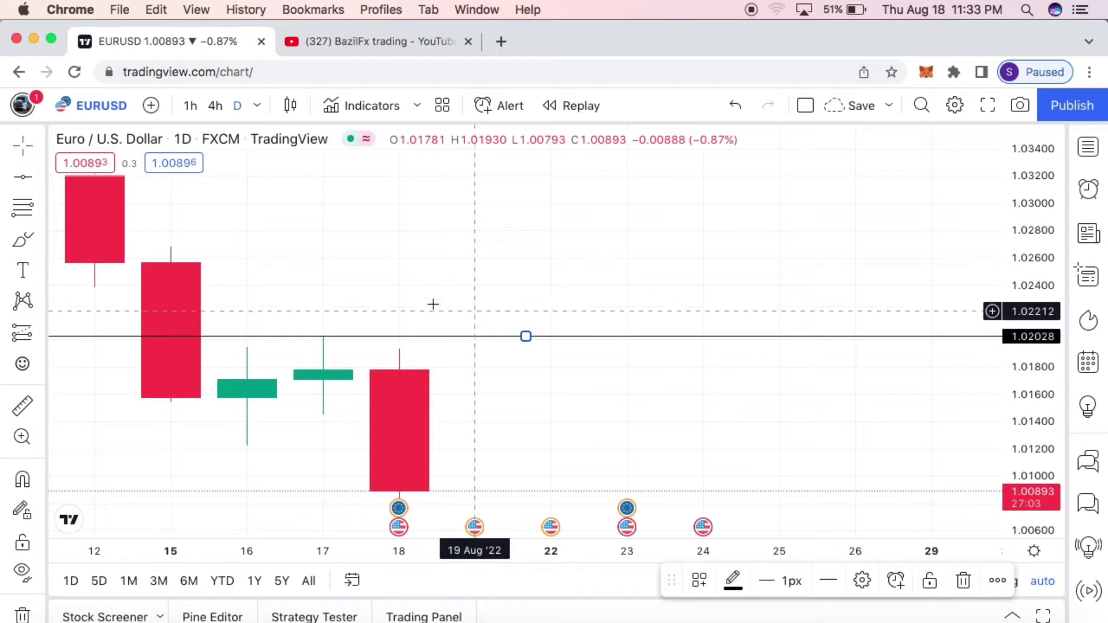
left_click(21, 179)
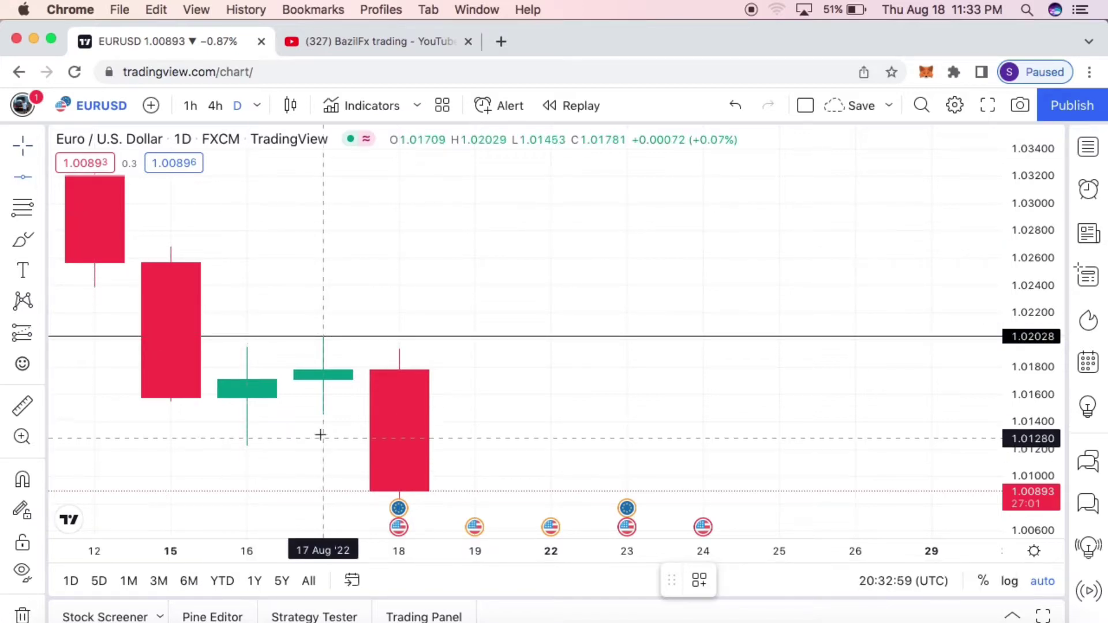
left_click(342, 416)
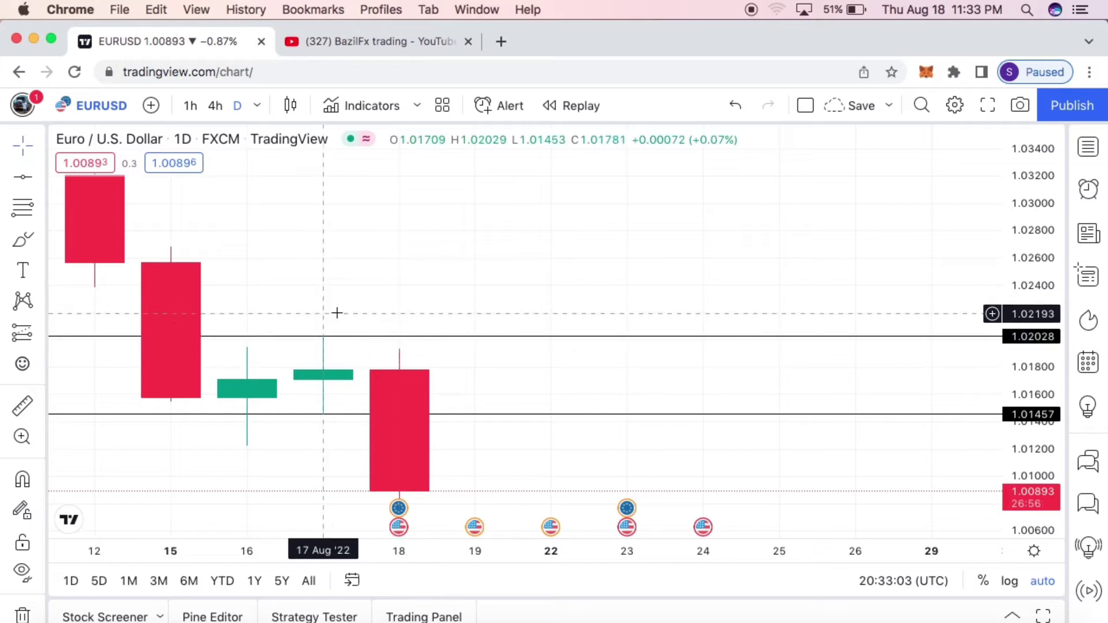
- Mark the 17 August candle with temporary freehand brush strokes along and around it, and remove them
left_click(23, 239)
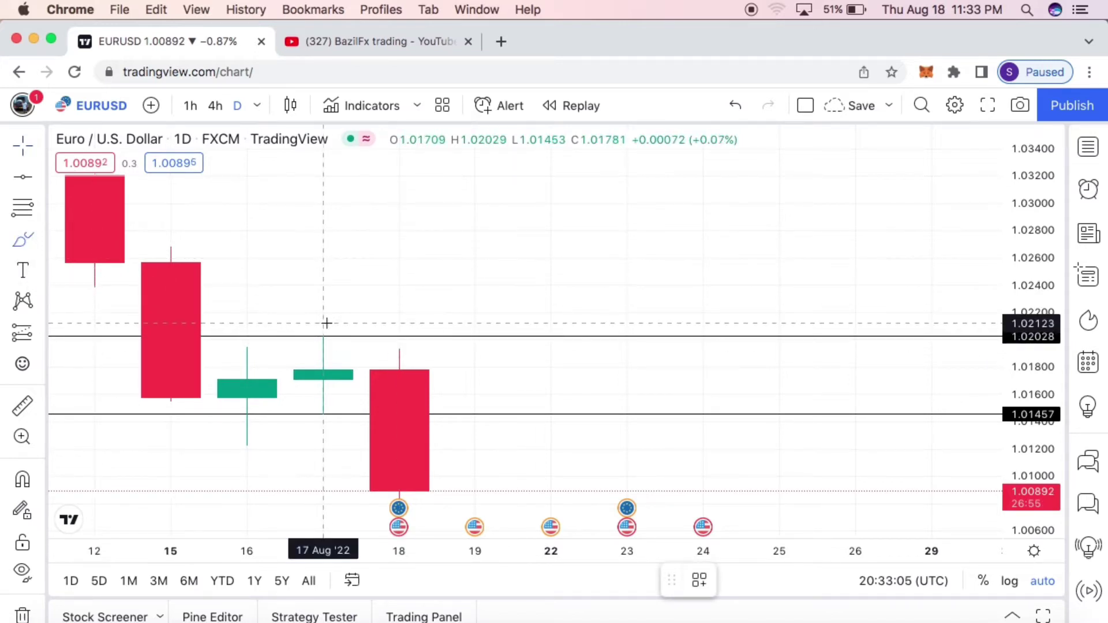
mouse_move(323, 321)
left_mouse_down()
mouse_move(307, 329)
mouse_move(311, 402)
left_mouse_up()
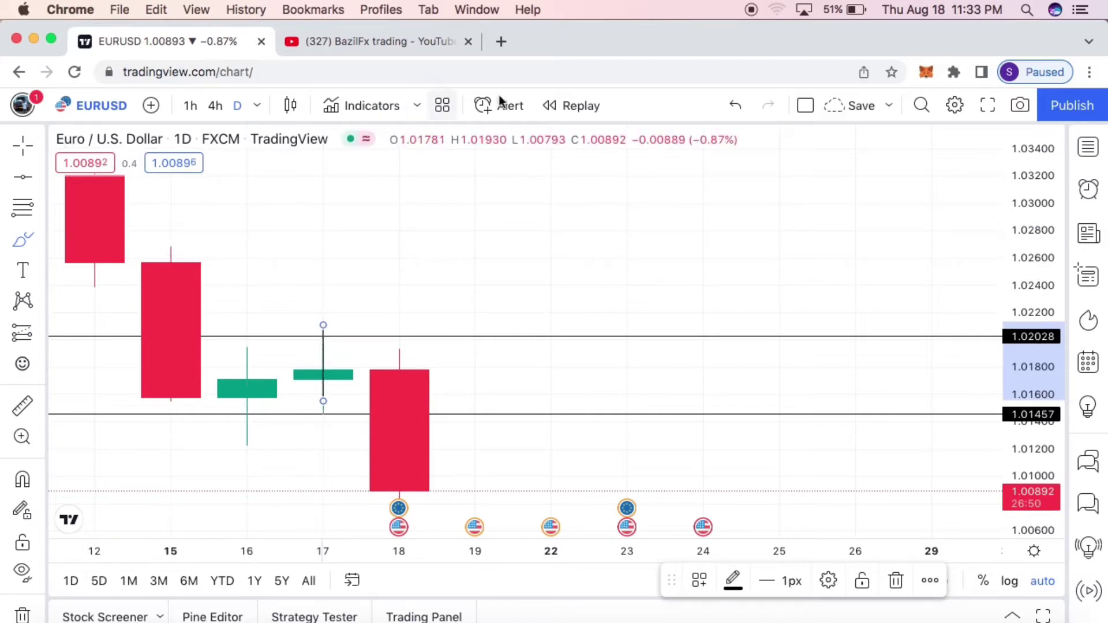
left_click(735, 105)
mouse_move(336, 298)
left_mouse_down()
mouse_move(267, 401)
mouse_move(317, 425)
mouse_move(341, 361)
mouse_move(341, 308)
mouse_move(294, 403)
mouse_move(355, 426)
mouse_move(361, 319)
mouse_move(324, 312)
left_mouse_up()
left_click(735, 103)
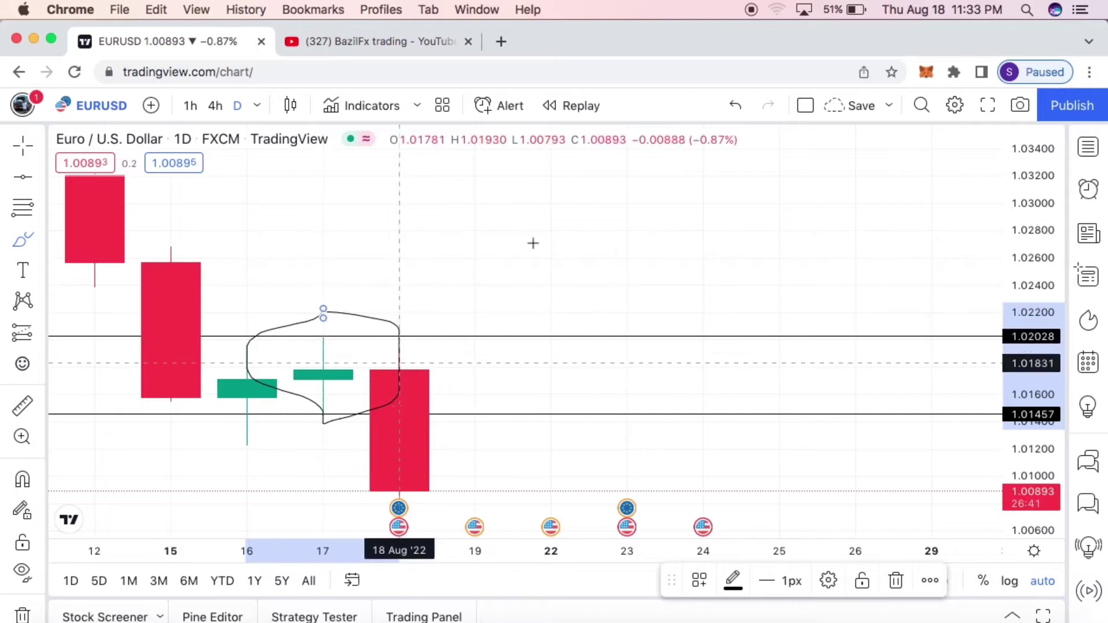
left_click(897, 581)
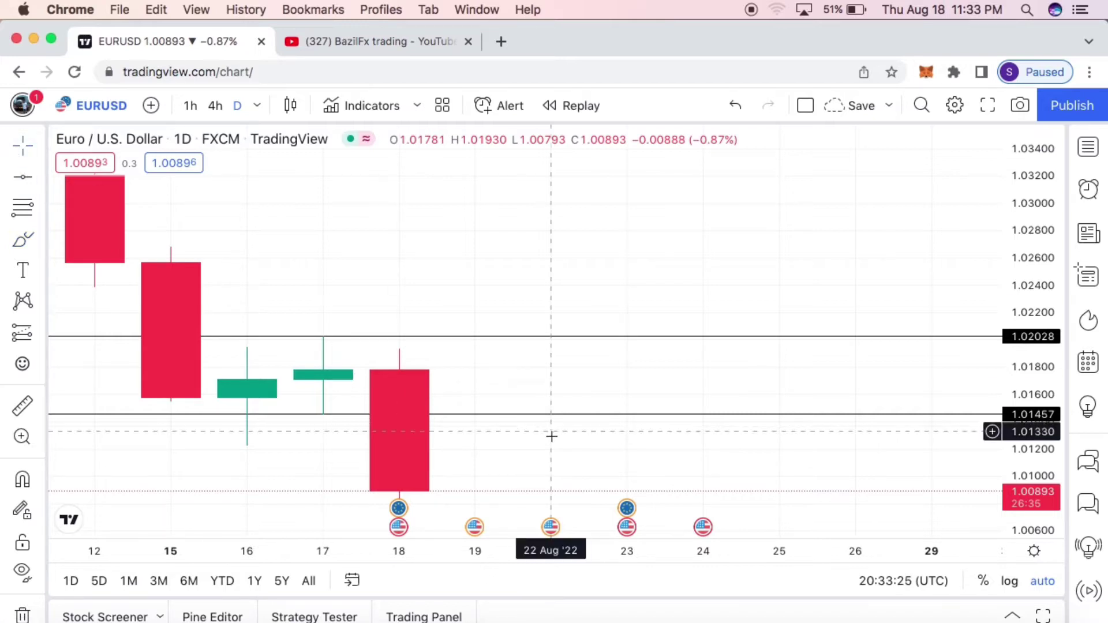
- Switch the chart back to the 4-hour timeframe and show the recent candles around the two horizontal lines
left_click_drag(295, 301, 512, 264)
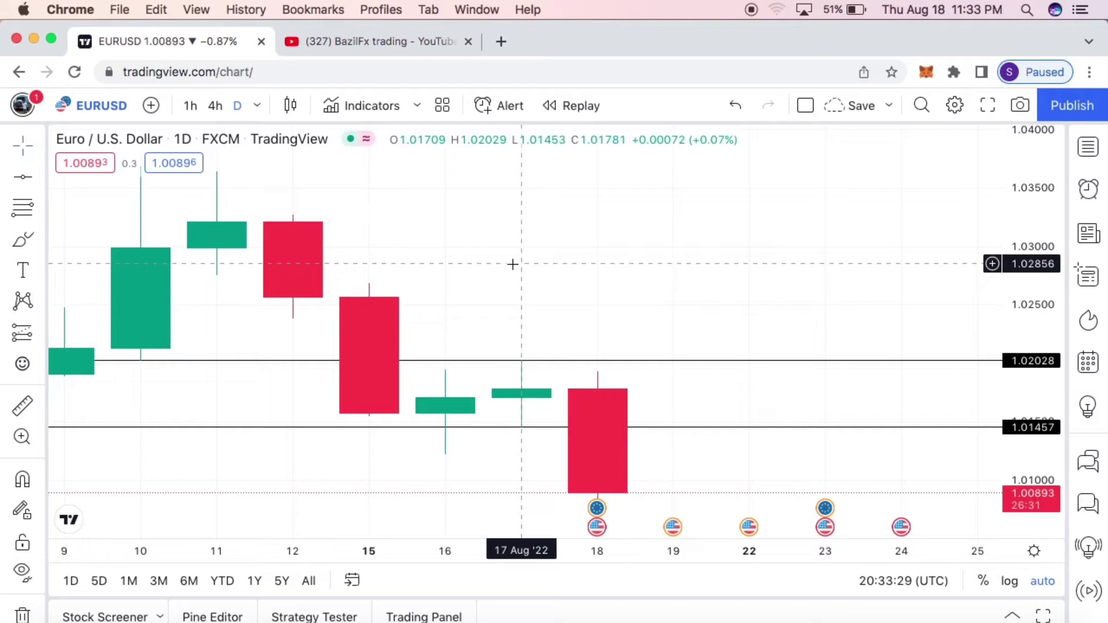
left_click(207, 107)
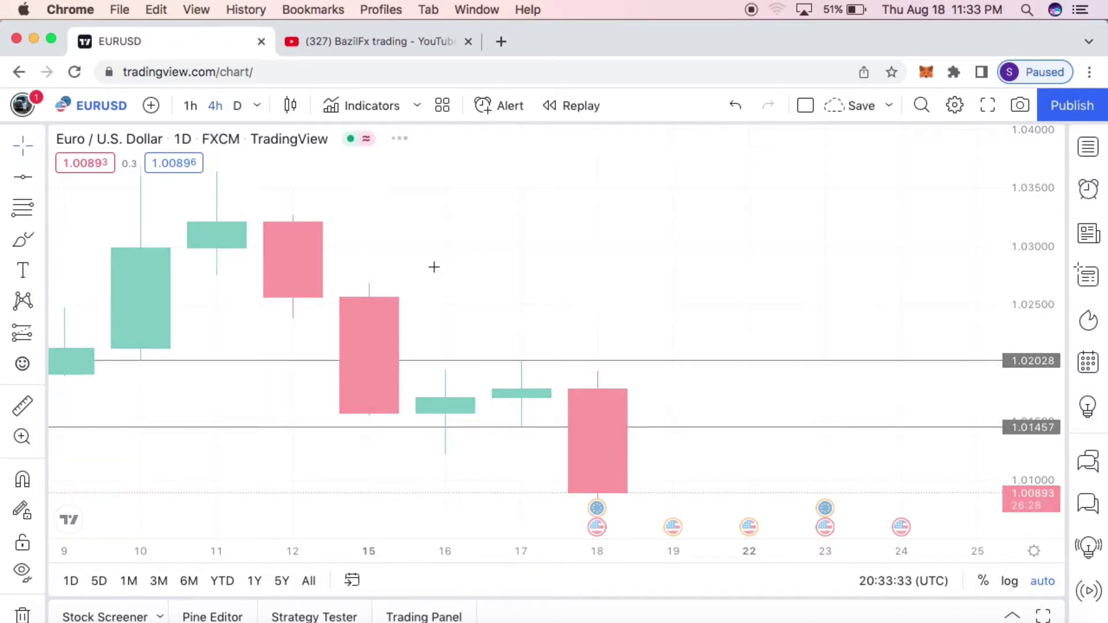
scroll(434, 266, "up", 2)
scroll(435, 267, "down", 5)
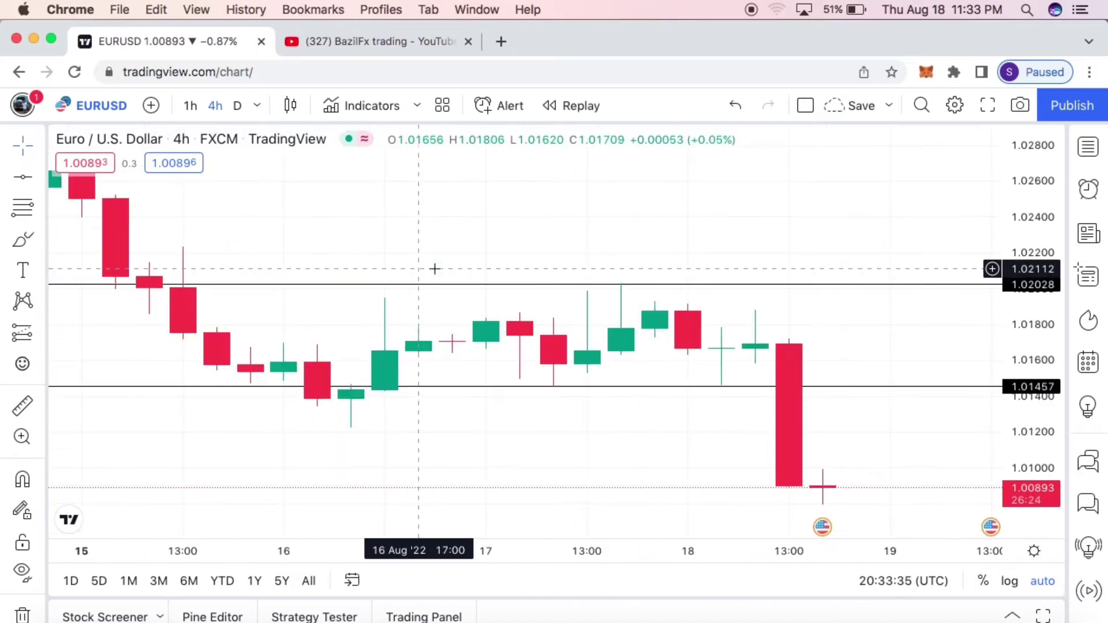
scroll(434, 268, "down", 6)
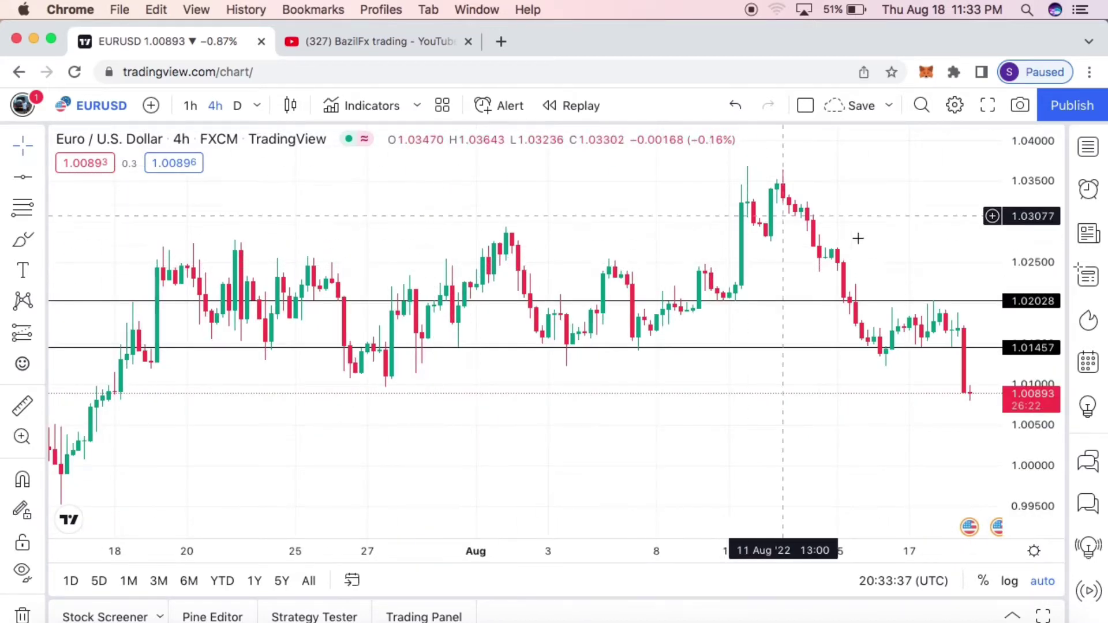
left_click_drag(858, 238, 517, 293)
scroll(384, 261, "up", 1)
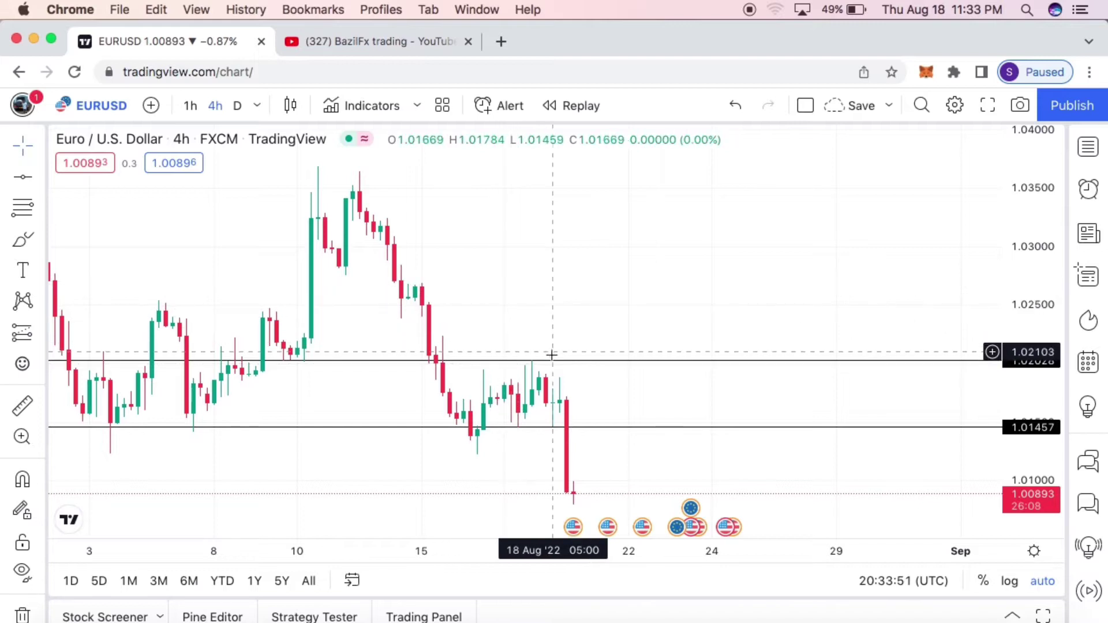
- Circle the price areas at the 1.02028 and 1.01457 lines with temporary 4px brush strokes, and remove them
left_click(23, 242)
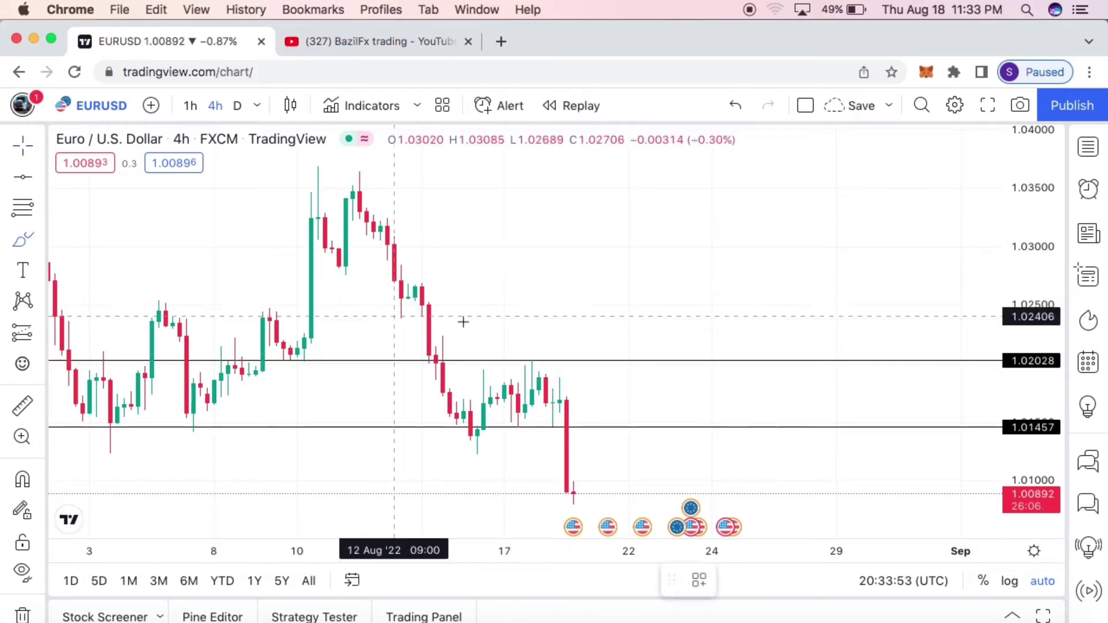
mouse_move(525, 355)
left_mouse_down()
mouse_move(512, 377)
mouse_move(559, 360)
mouse_move(520, 352)
left_mouse_up()
left_click(785, 584)
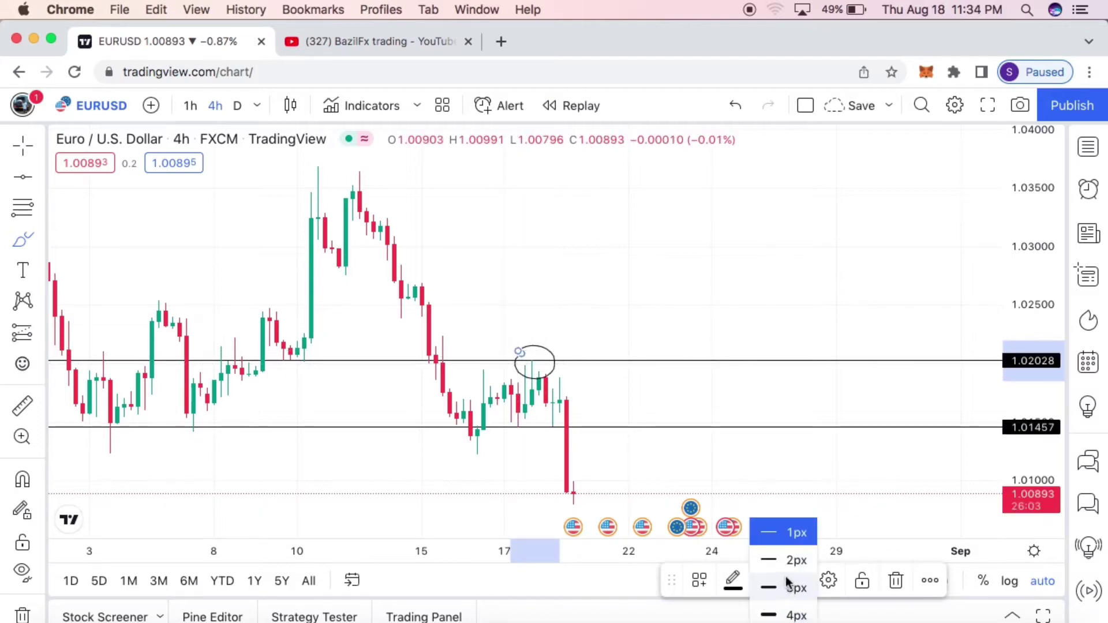
left_click(787, 612)
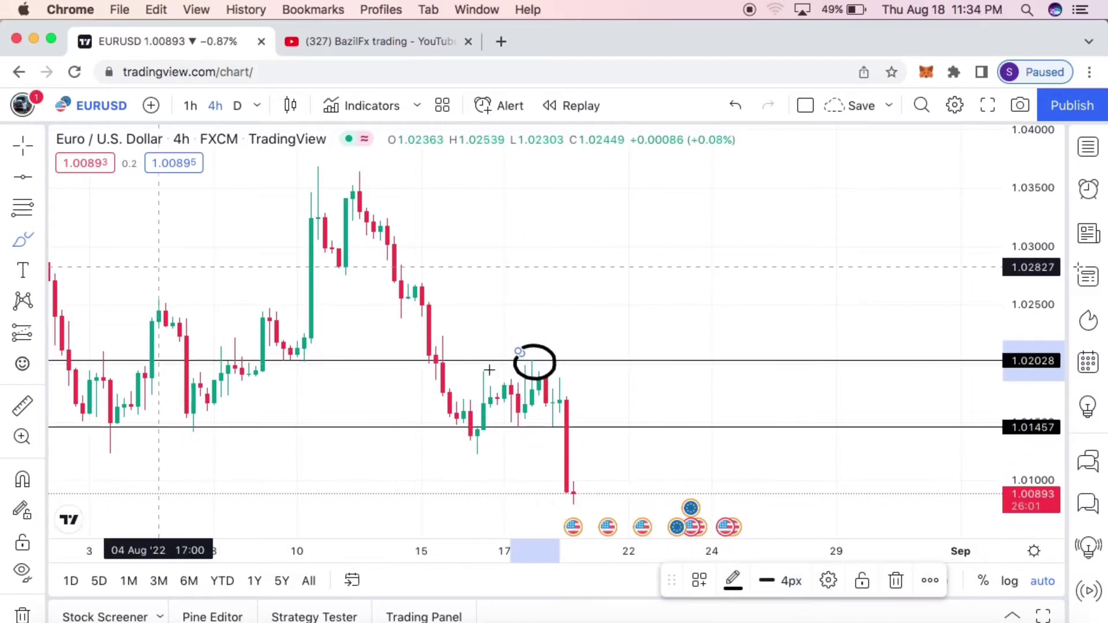
mouse_move(529, 414)
left_mouse_down()
mouse_move(513, 416)
mouse_move(503, 449)
mouse_move(569, 438)
mouse_move(521, 414)
left_mouse_up()
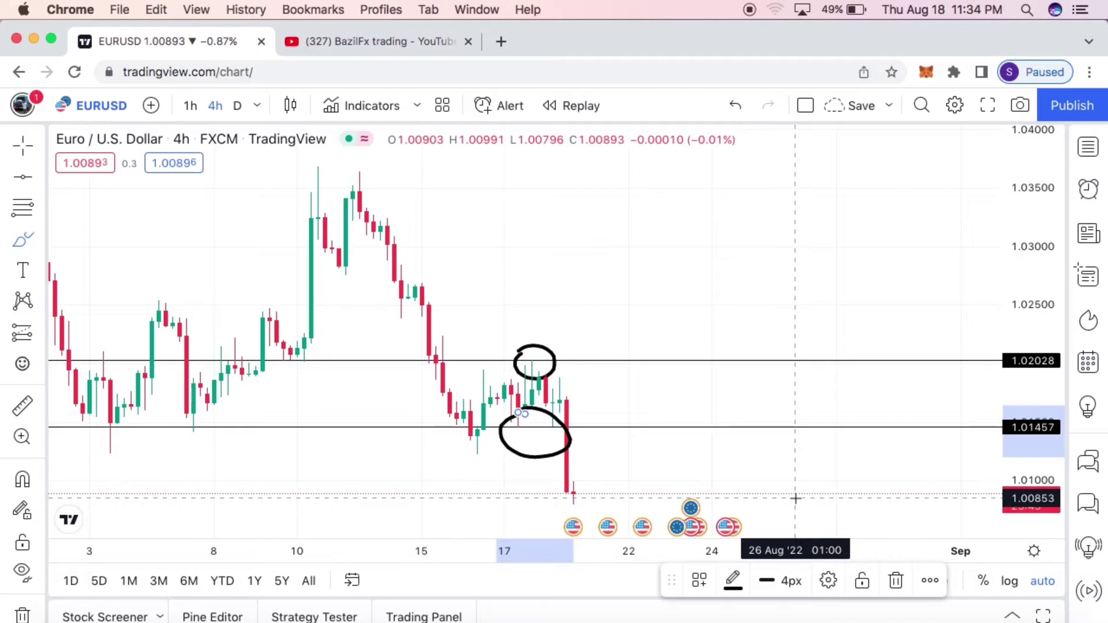
left_click(894, 581)
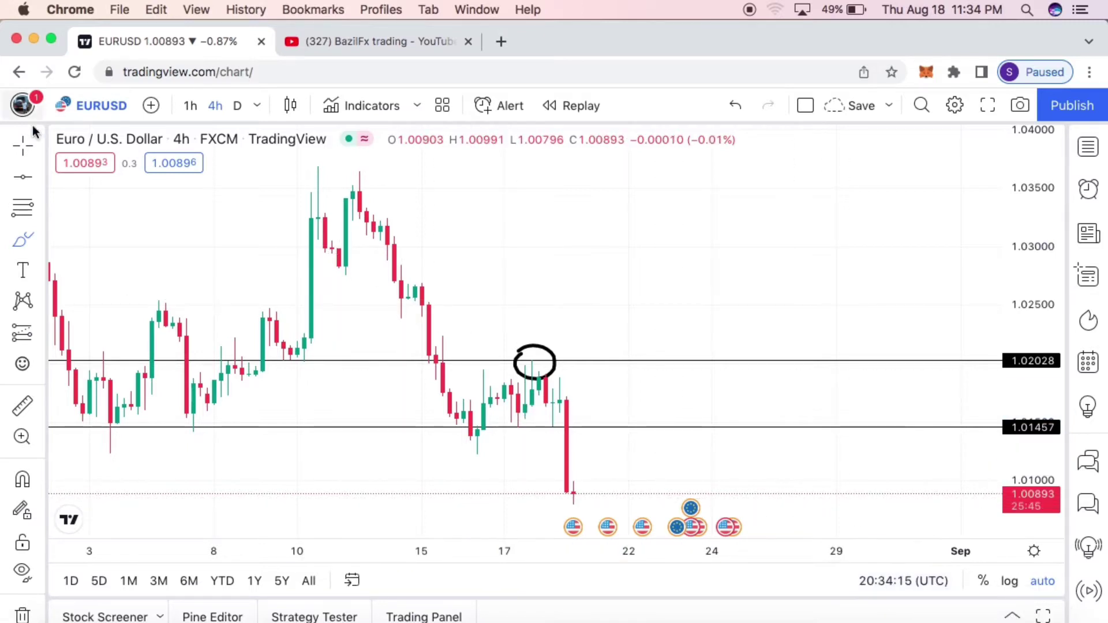
left_click(728, 106)
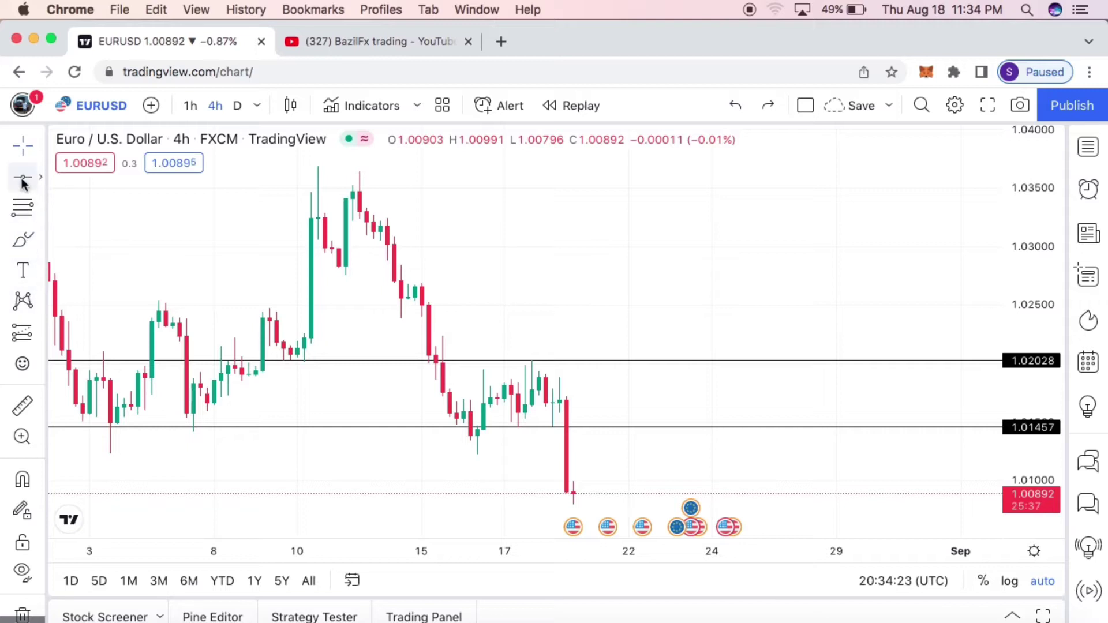
- Sketch temporary break-and-retest paths rising from the 1.02028 line and falling from the 1.01457 line, and remove them
left_click(30, 237)
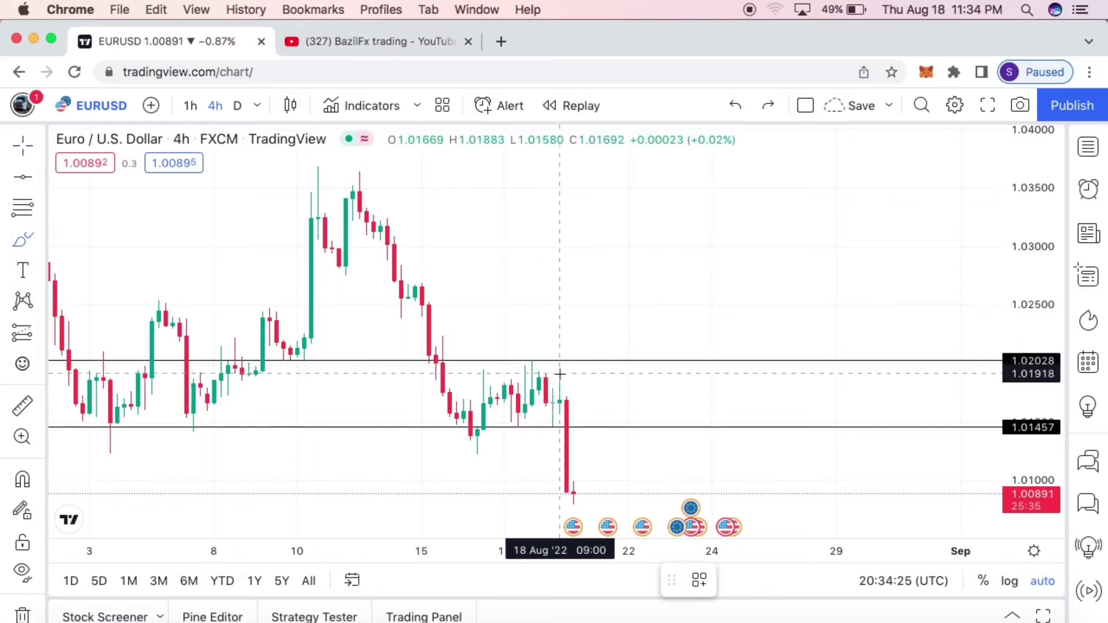
mouse_move(543, 359)
left_mouse_down()
mouse_move(554, 331)
mouse_move(582, 365)
mouse_move(642, 241)
left_mouse_up()
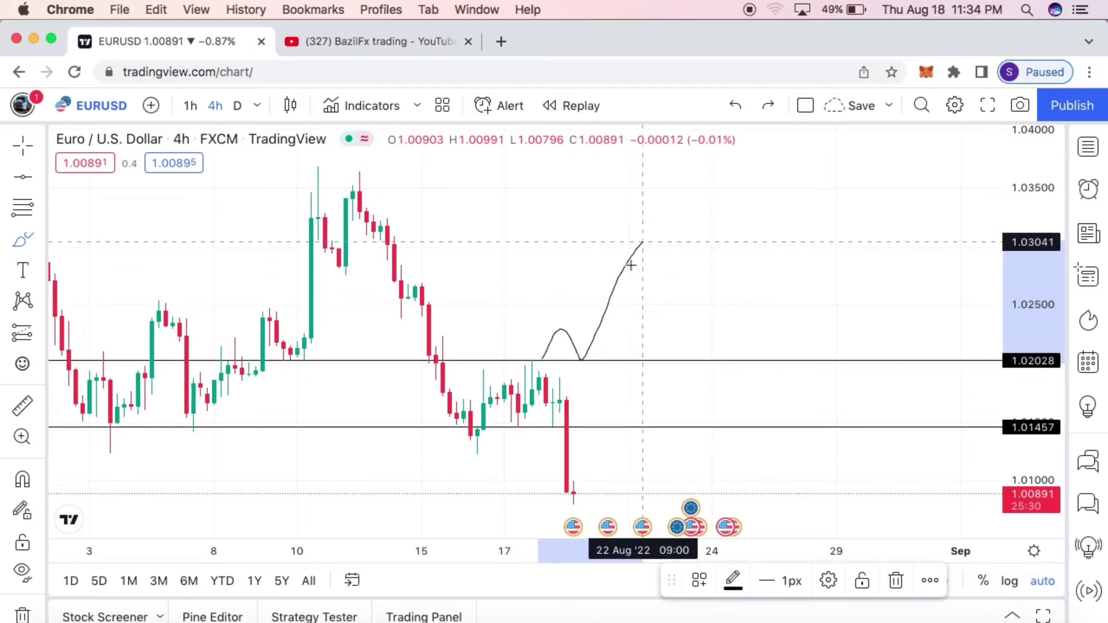
mouse_move(548, 429)
left_mouse_down()
mouse_move(563, 457)
mouse_move(578, 425)
mouse_move(595, 527)
left_mouse_up()
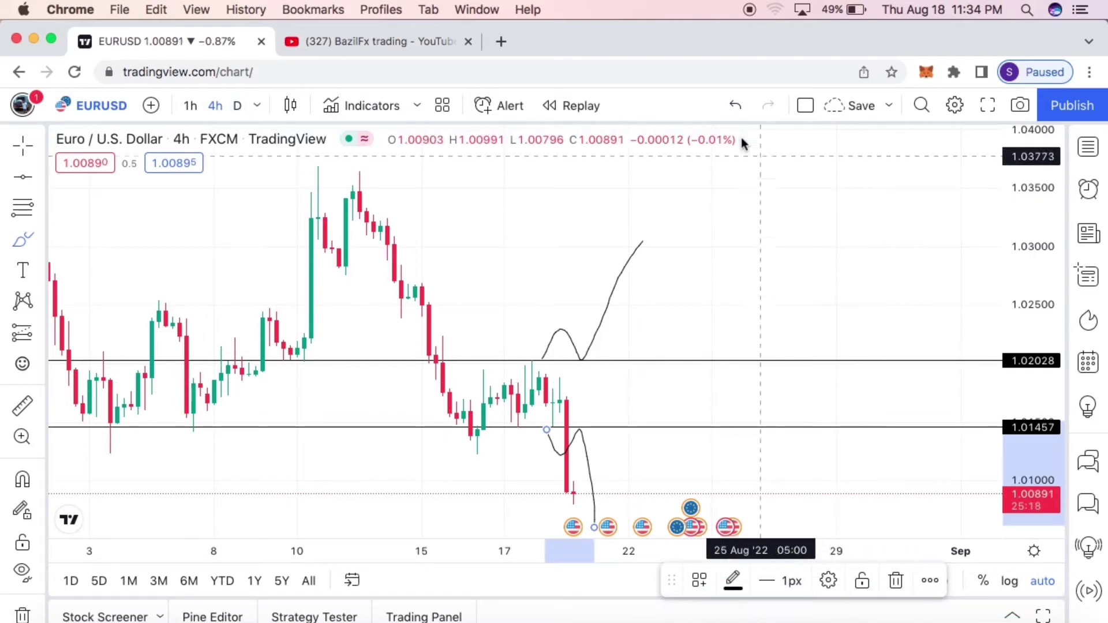
left_click(734, 106)
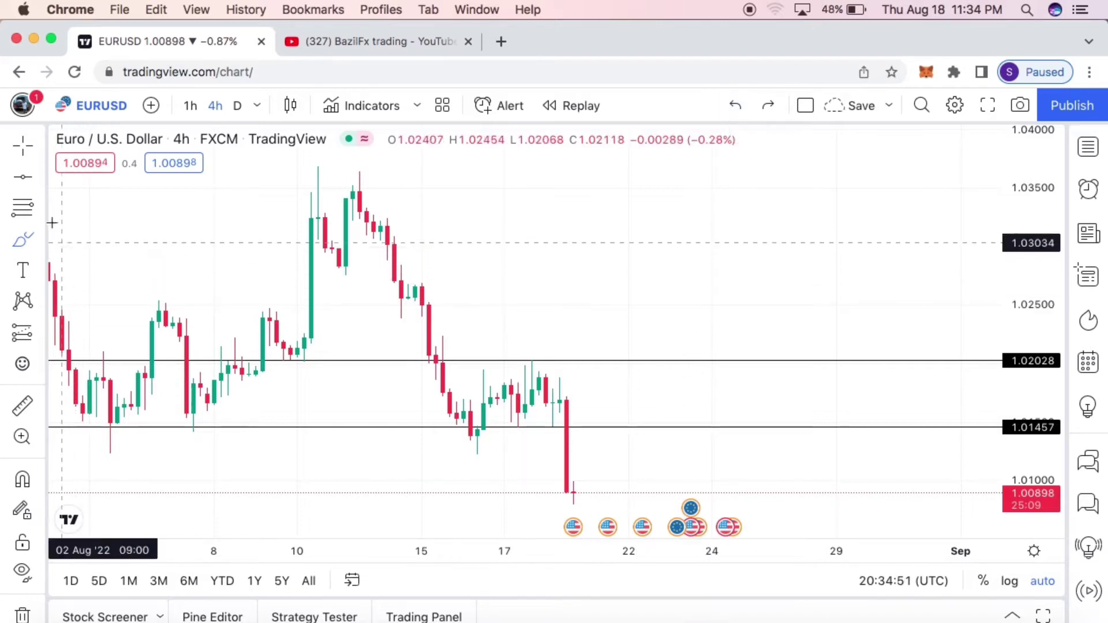
left_click(34, 178)
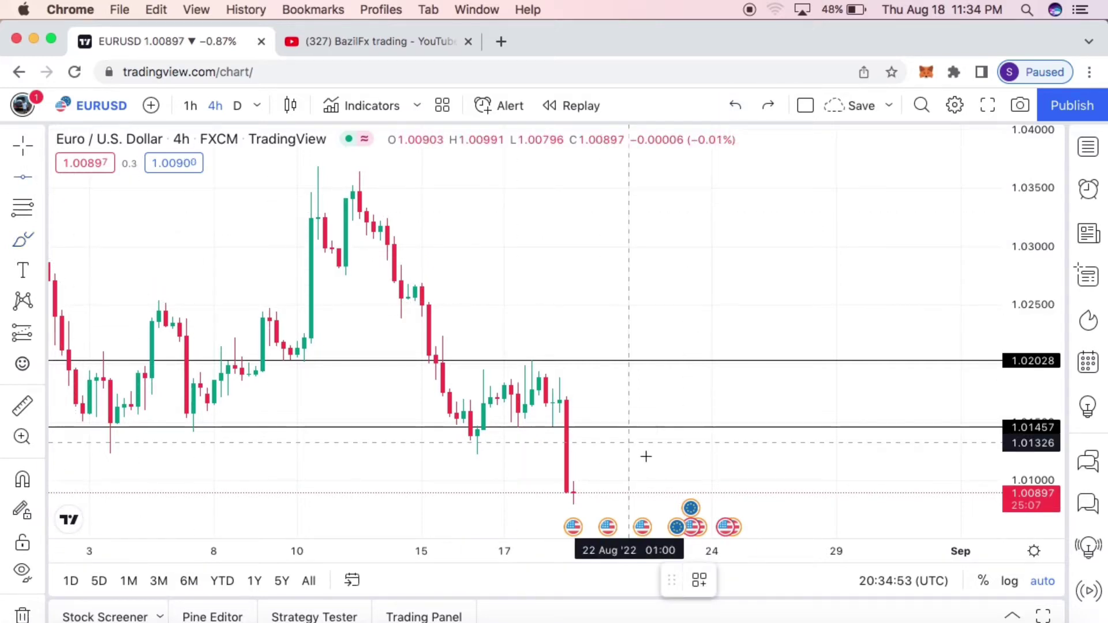
left_click(585, 376)
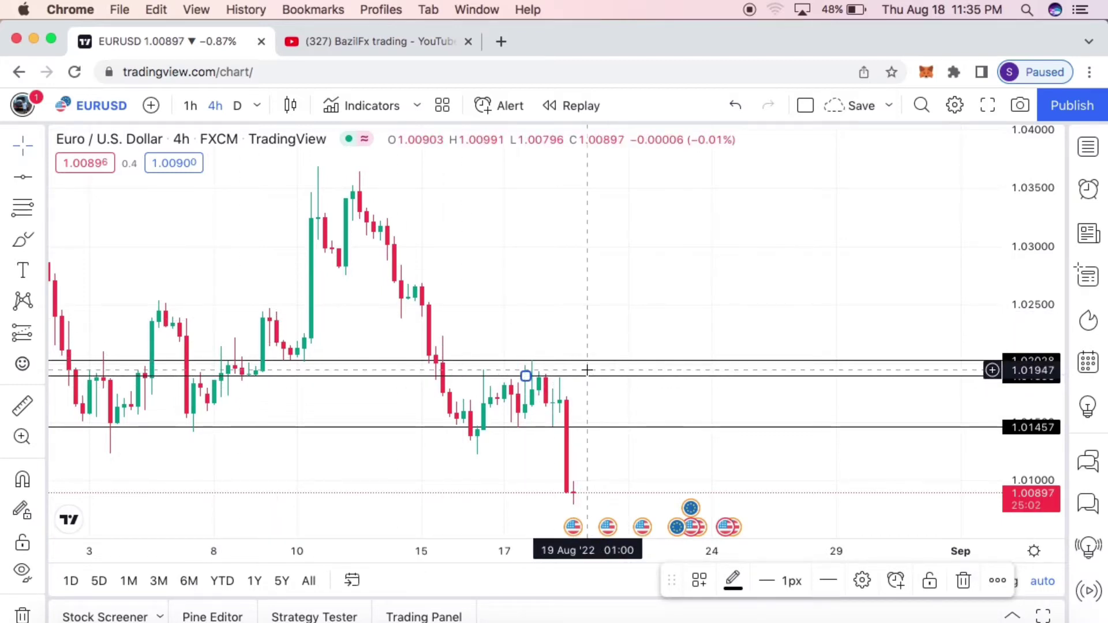
left_click(735, 110)
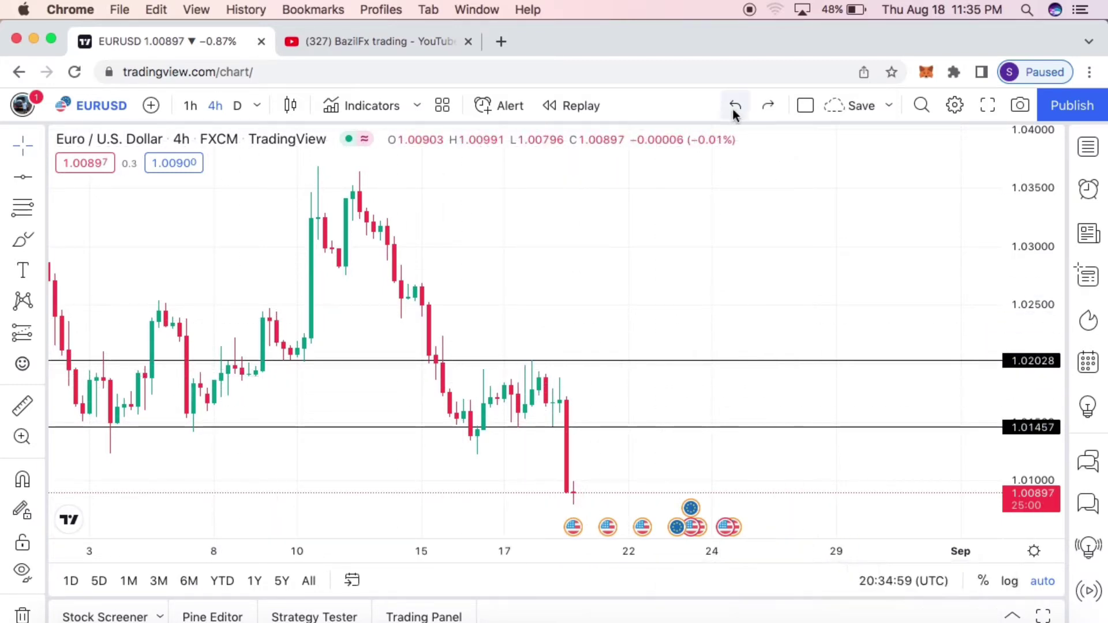
- Add the Moving Average Convergence Divergence (MACD) indicator to the 4-hour EURUSD chart
left_click_drag(469, 237, 742, 219)
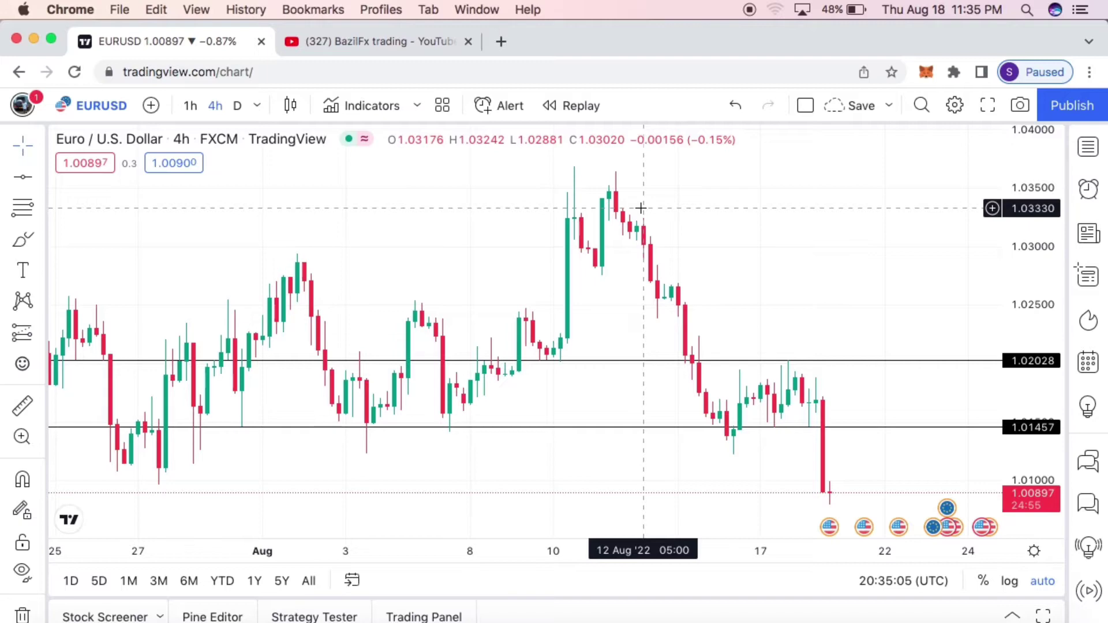
left_click(389, 118)
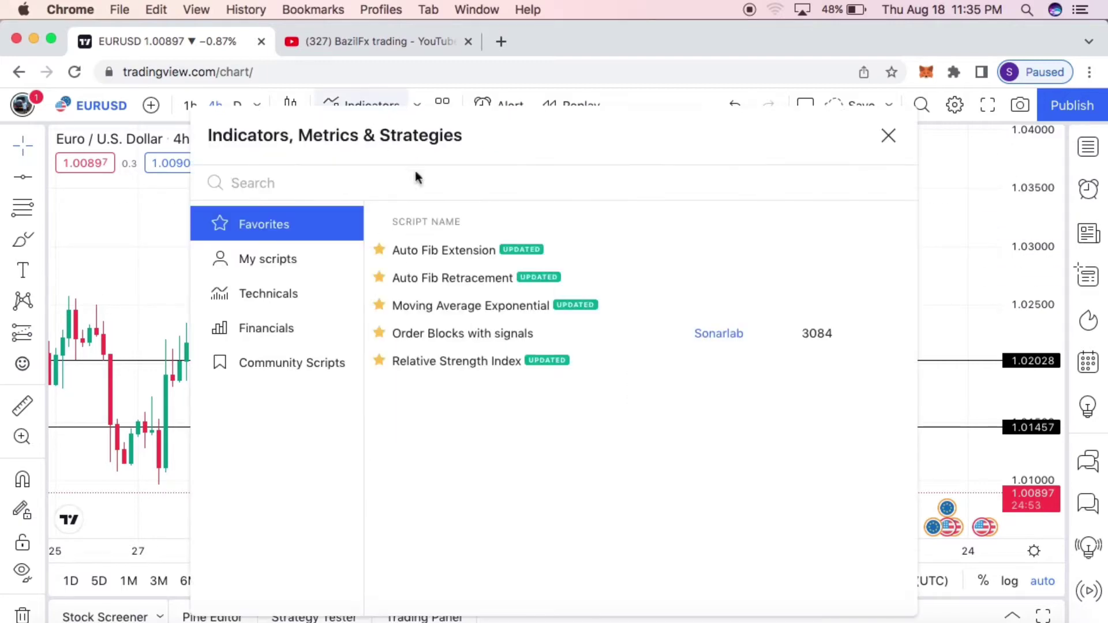
type("macd")
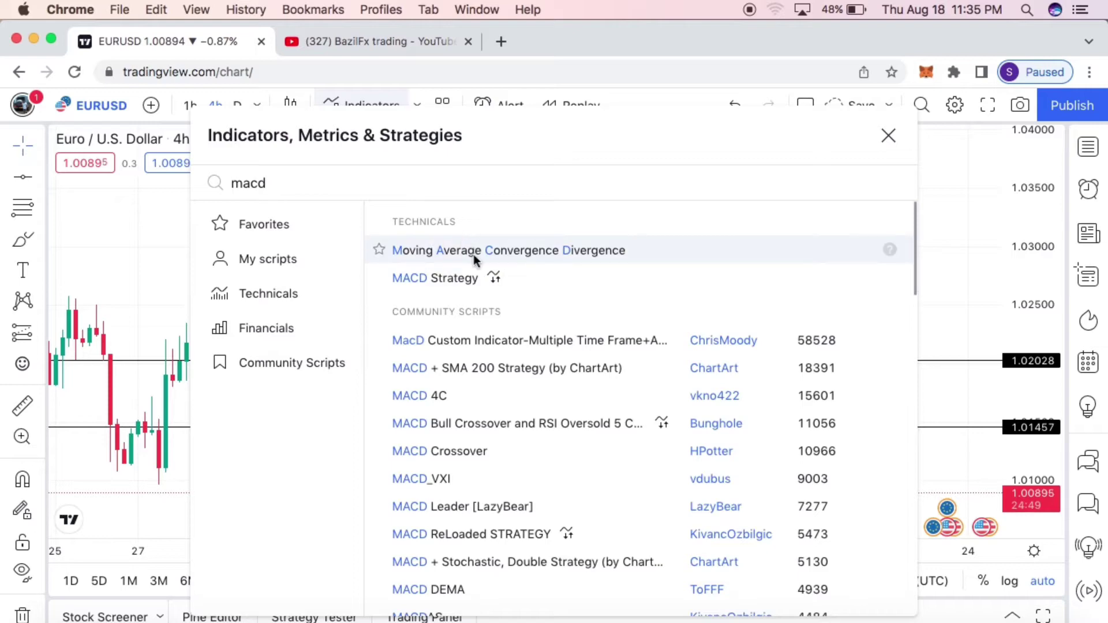
left_click(593, 250)
left_click(889, 135)
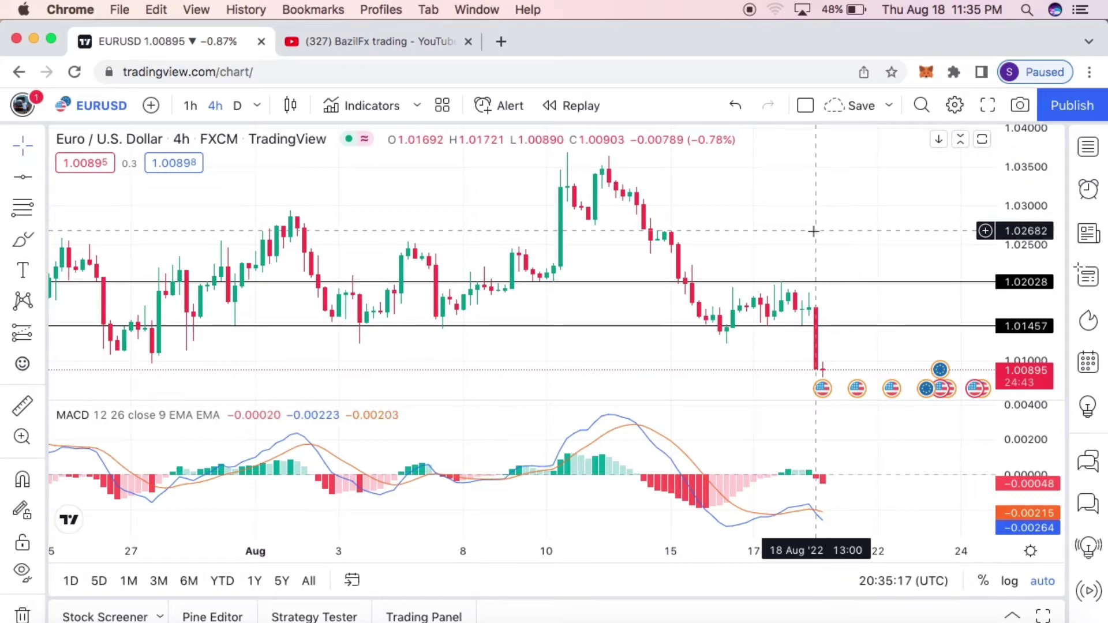
- Circle the 11 to 15 August decline, the following small rise and their matching MACD histogram bars with temporary brush strokes, and remove them
left_click_drag(764, 220, 635, 237)
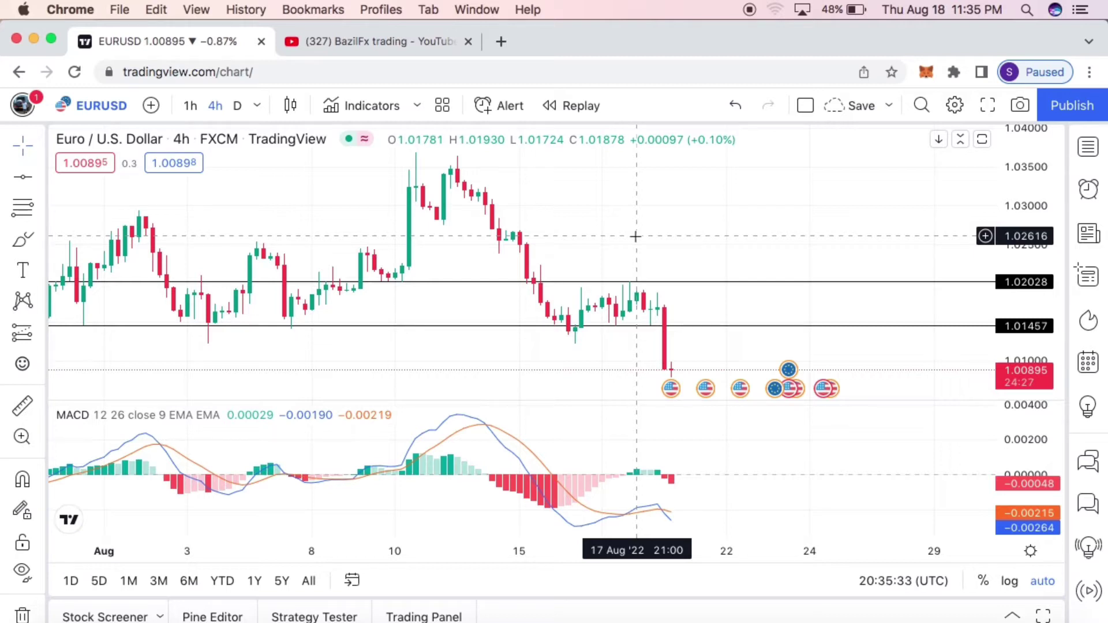
left_click_drag(648, 237, 745, 224)
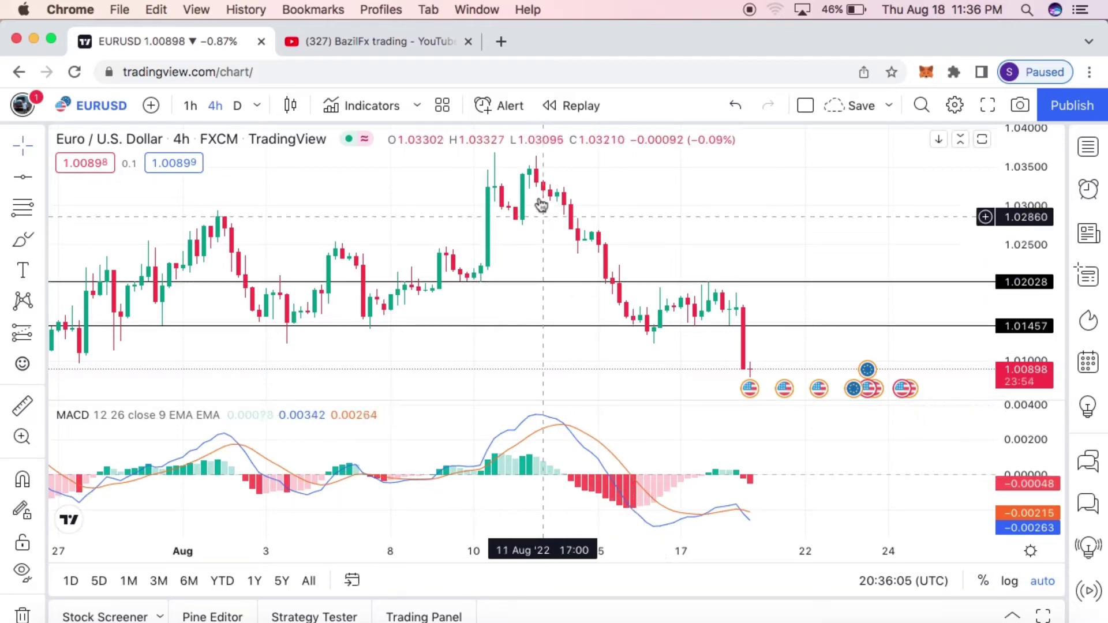
left_click(23, 238)
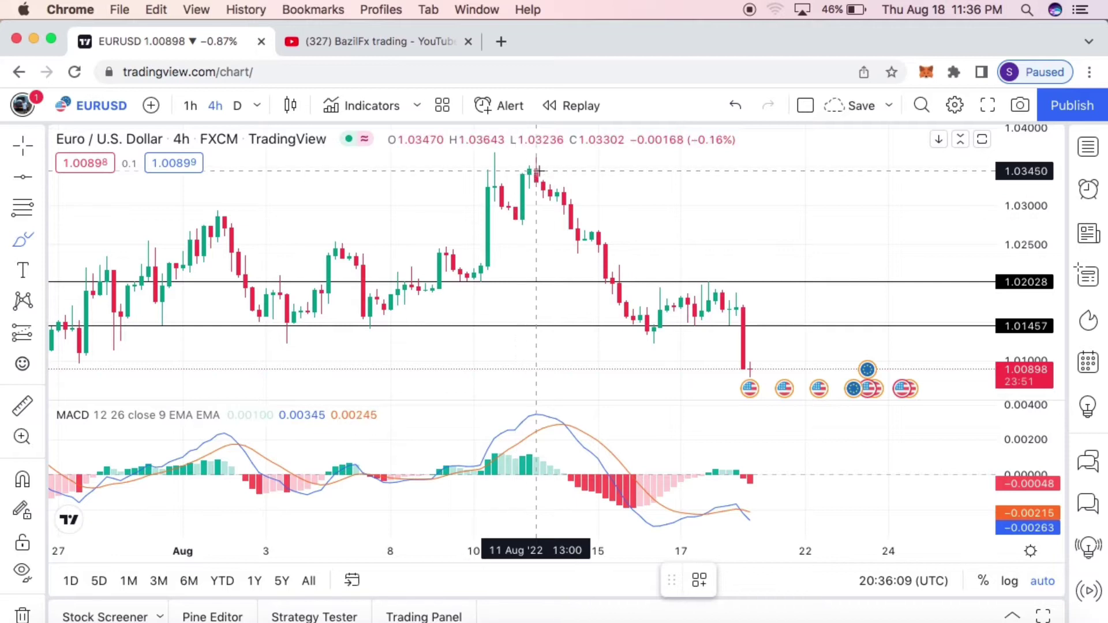
mouse_move(628, 284)
left_mouse_down()
mouse_move(598, 207)
mouse_move(535, 173)
mouse_move(596, 262)
left_mouse_up()
mouse_move(590, 465)
left_mouse_down()
mouse_move(574, 504)
mouse_move(635, 514)
mouse_move(611, 460)
mouse_move(587, 465)
left_mouse_up()
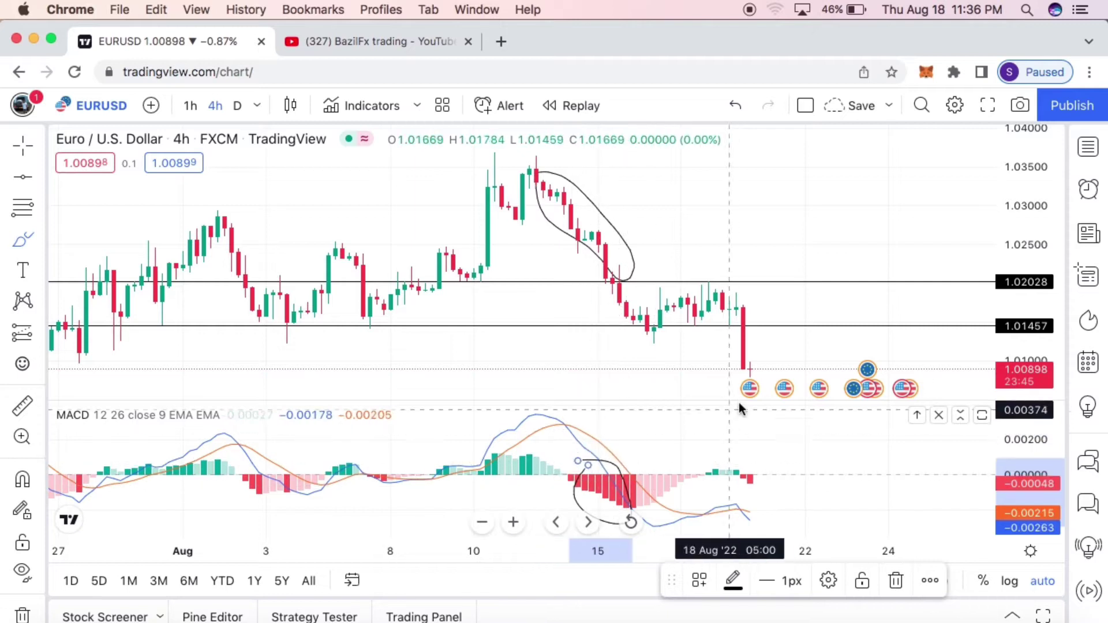
left_click(655, 305)
mouse_move(655, 304)
left_mouse_down()
mouse_move(658, 324)
mouse_move(673, 327)
mouse_move(694, 304)
mouse_move(655, 289)
mouse_move(646, 308)
left_mouse_up()
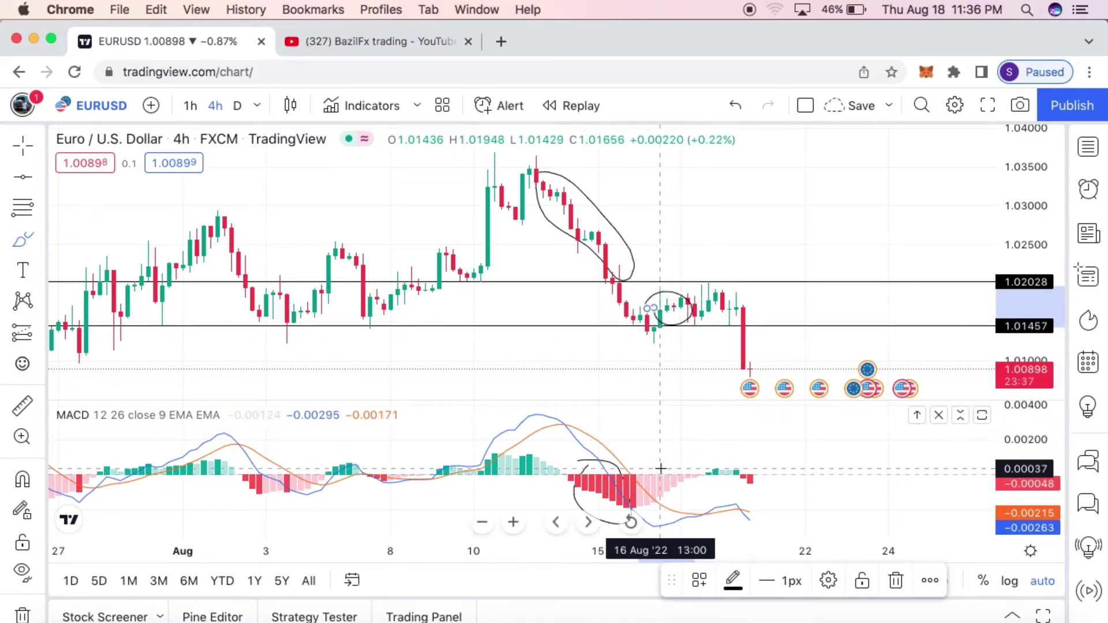
left_click(638, 492)
mouse_move(638, 492)
left_mouse_down()
mouse_move(673, 495)
mouse_move(675, 465)
mouse_move(658, 469)
left_mouse_up()
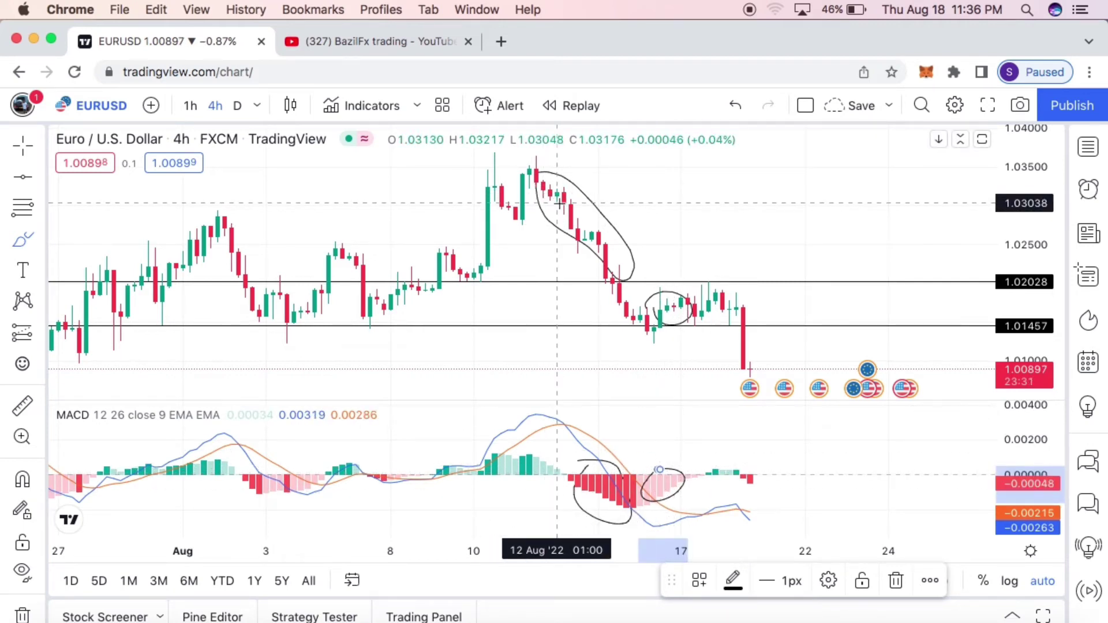
left_click(732, 106)
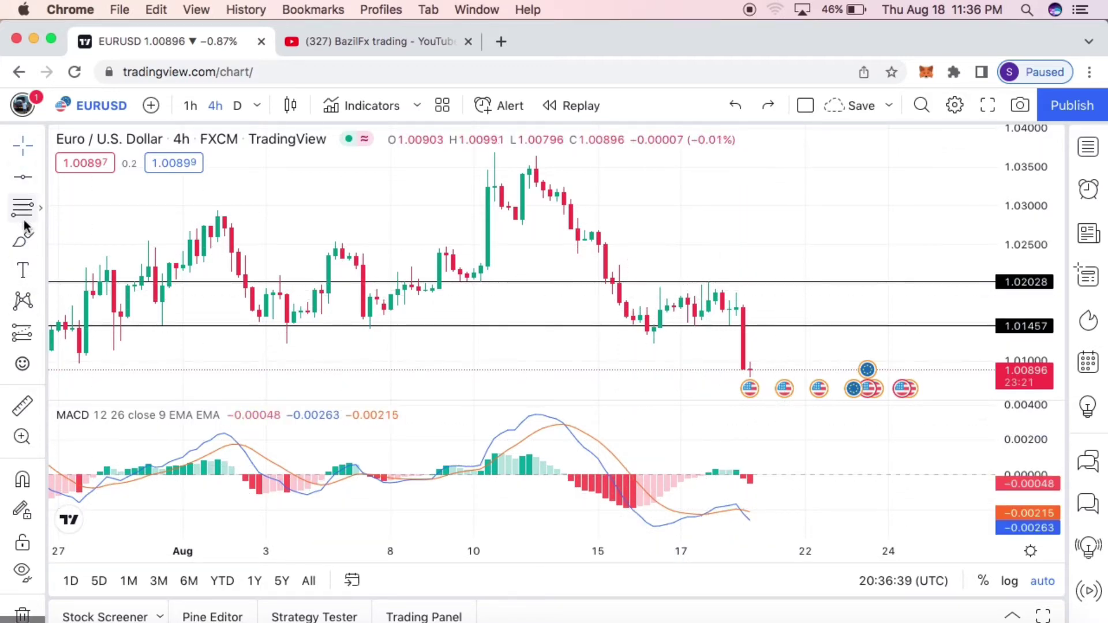
- Circle the 16 to 18 August sideways candles and draw a brush stroke across them, and undo both marks
left_click(26, 239)
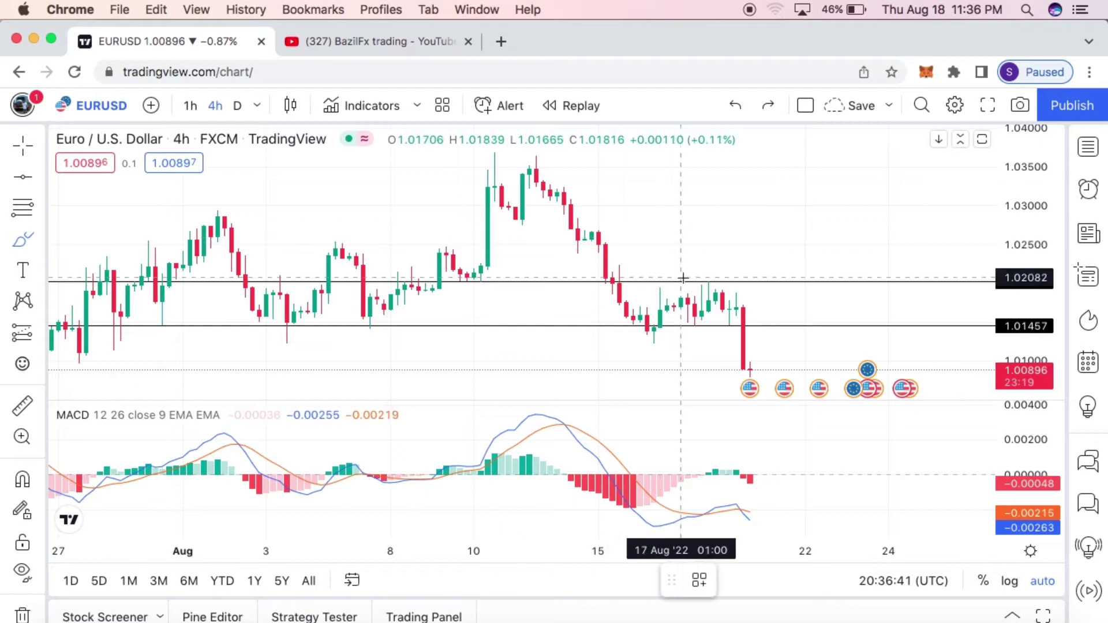
mouse_move(669, 282)
left_mouse_down()
mouse_move(660, 326)
mouse_move(750, 309)
mouse_move(727, 285)
mouse_move(679, 283)
left_mouse_up()
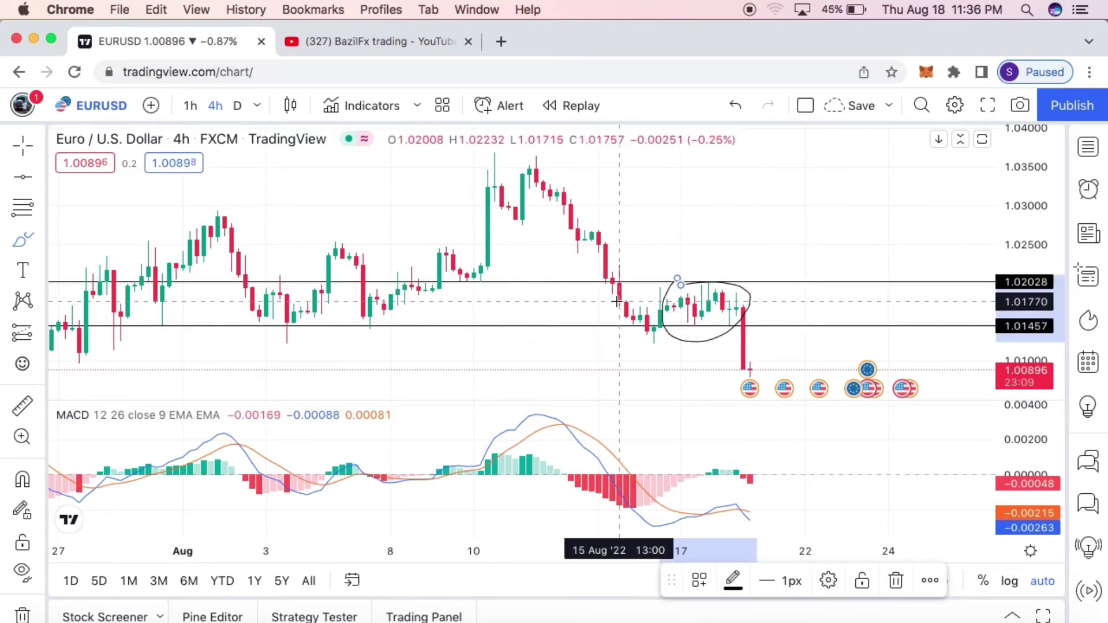
left_click_drag(617, 301, 819, 307)
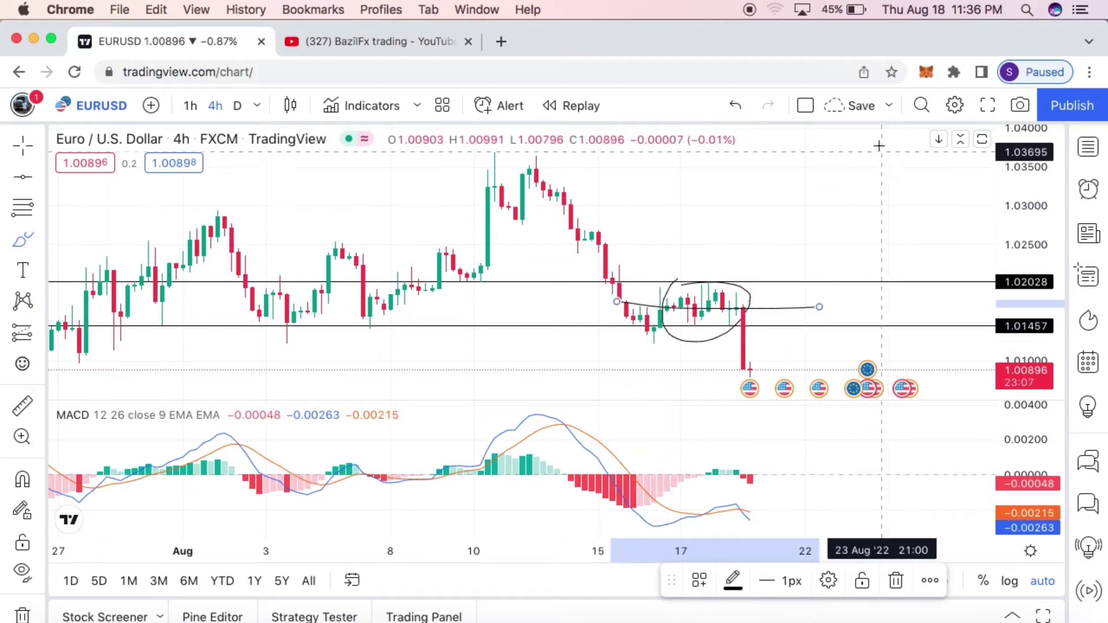
left_click(734, 106)
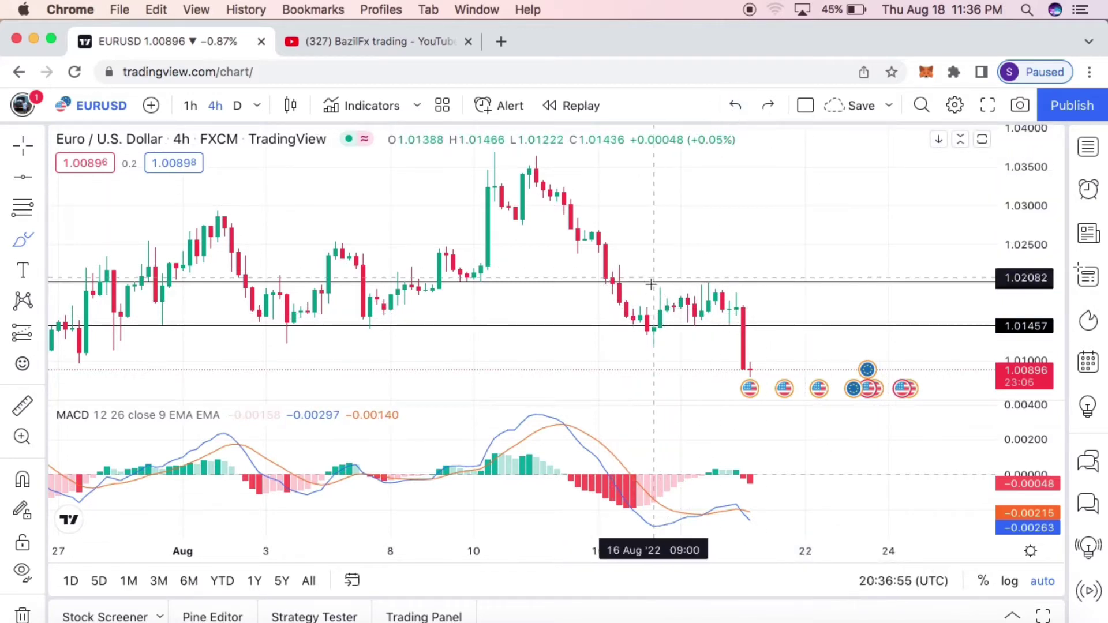
- Mark the sideways candles with a temporary stroke and circle the green MACD histogram bars of 17 to 18 August, removing each mark
left_click_drag(649, 299, 798, 294)
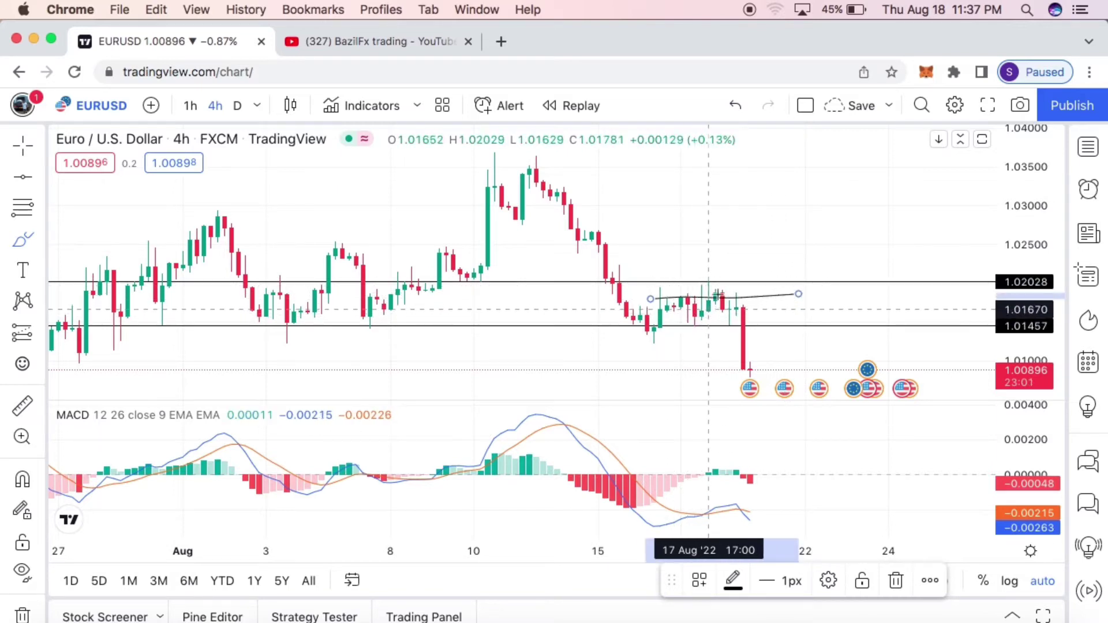
left_click(736, 106)
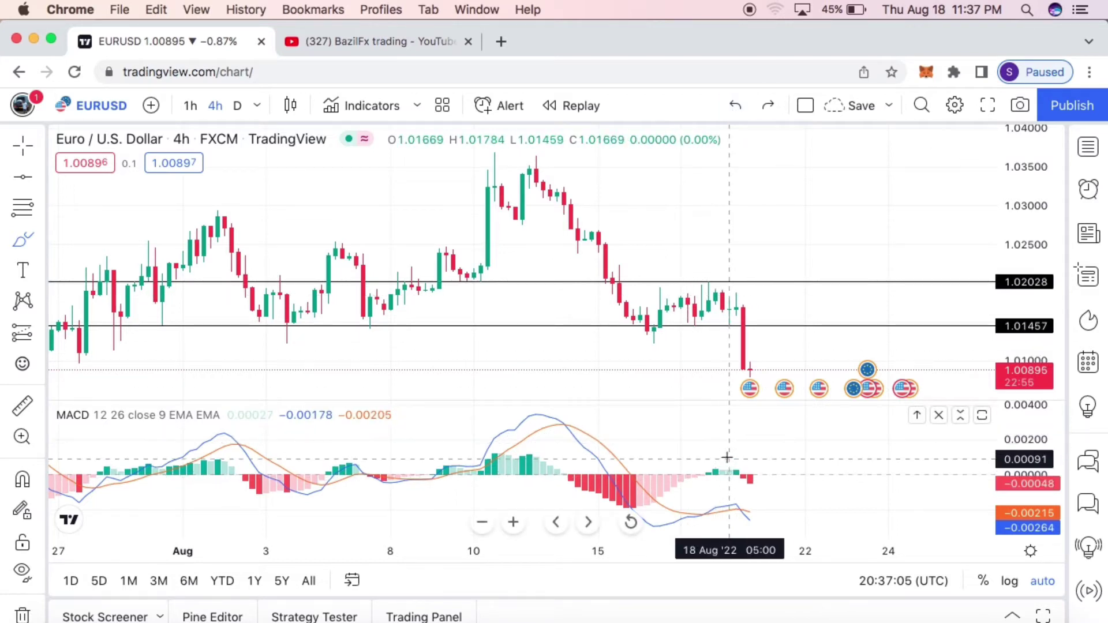
mouse_move(724, 457)
left_mouse_down()
mouse_move(695, 465)
mouse_move(700, 495)
mouse_move(737, 480)
mouse_move(734, 461)
left_mouse_up()
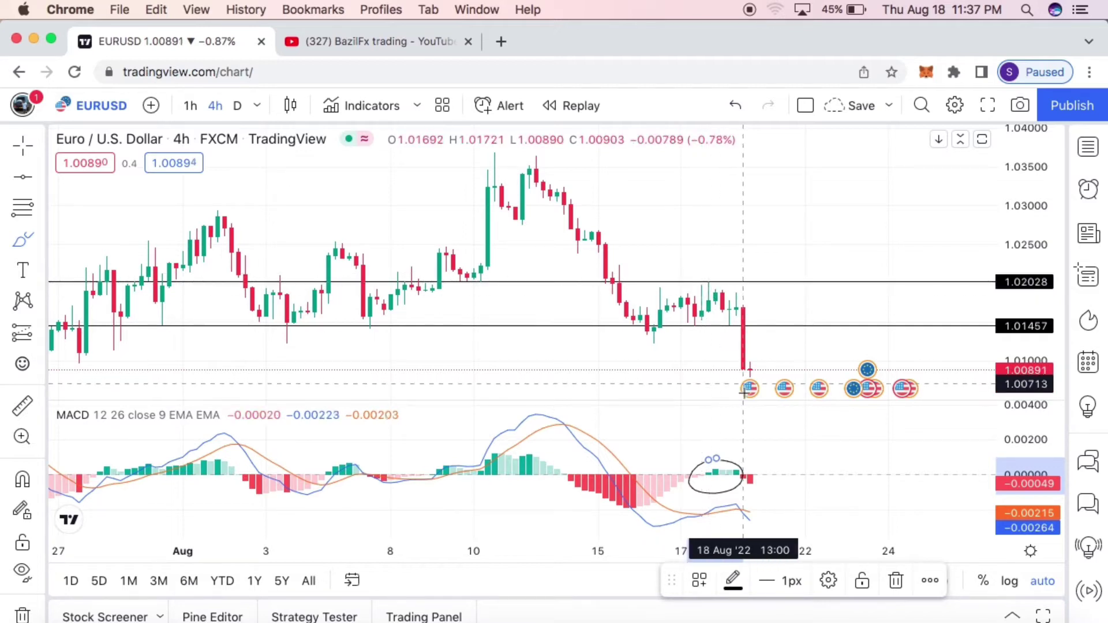
left_click(731, 104)
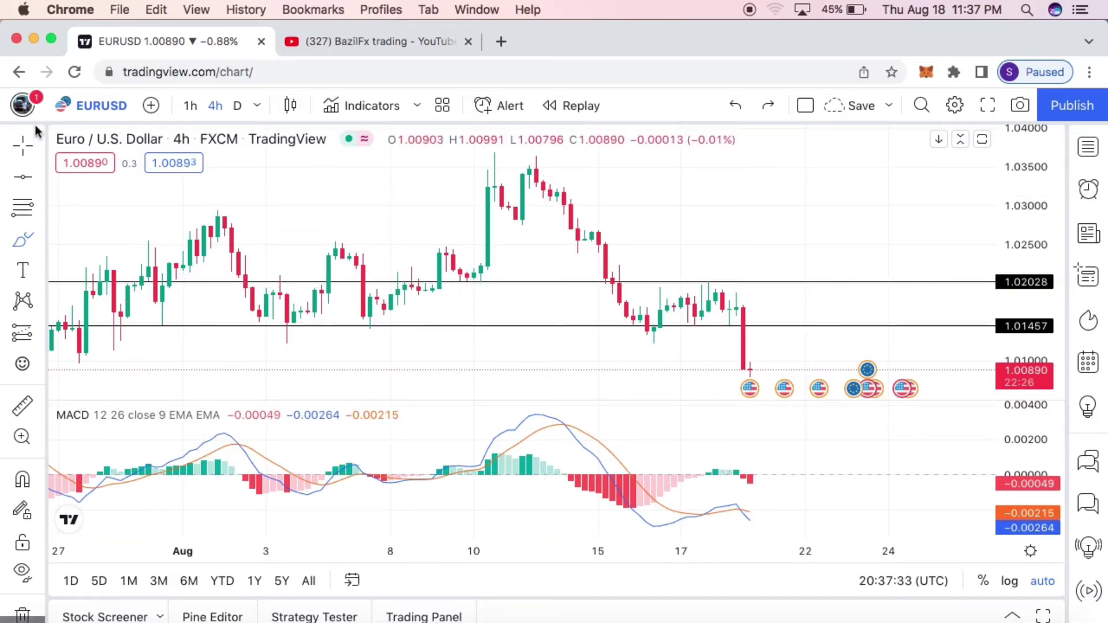
- Examine the 18 August candles and their MACD bars up close, and return to the wider chart view
scroll(504, 232, "up", 5)
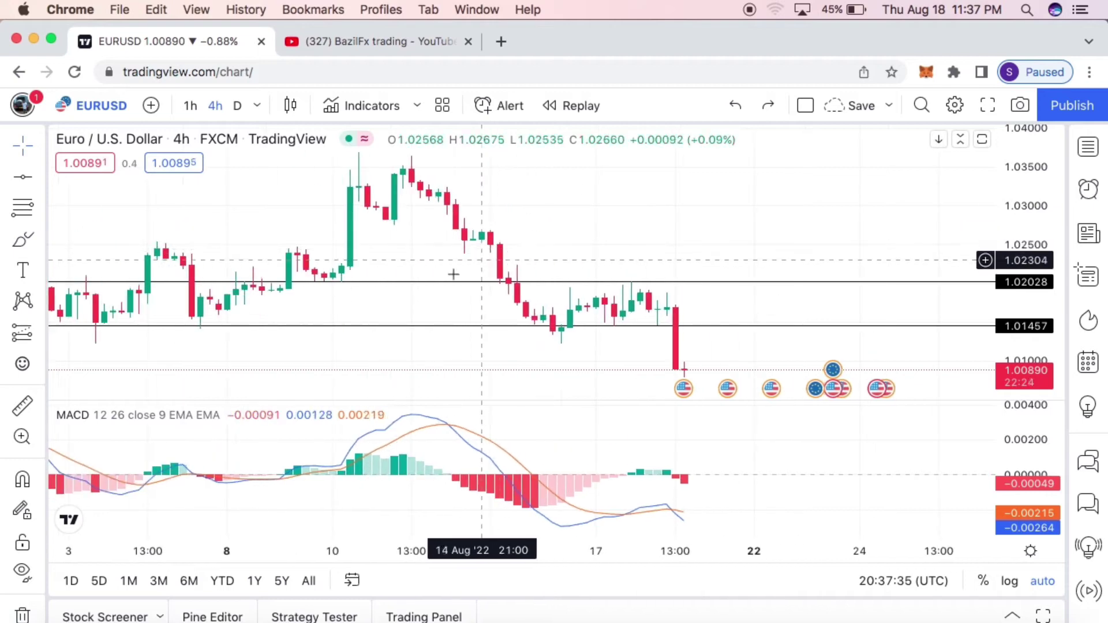
scroll(503, 294, "up", 1)
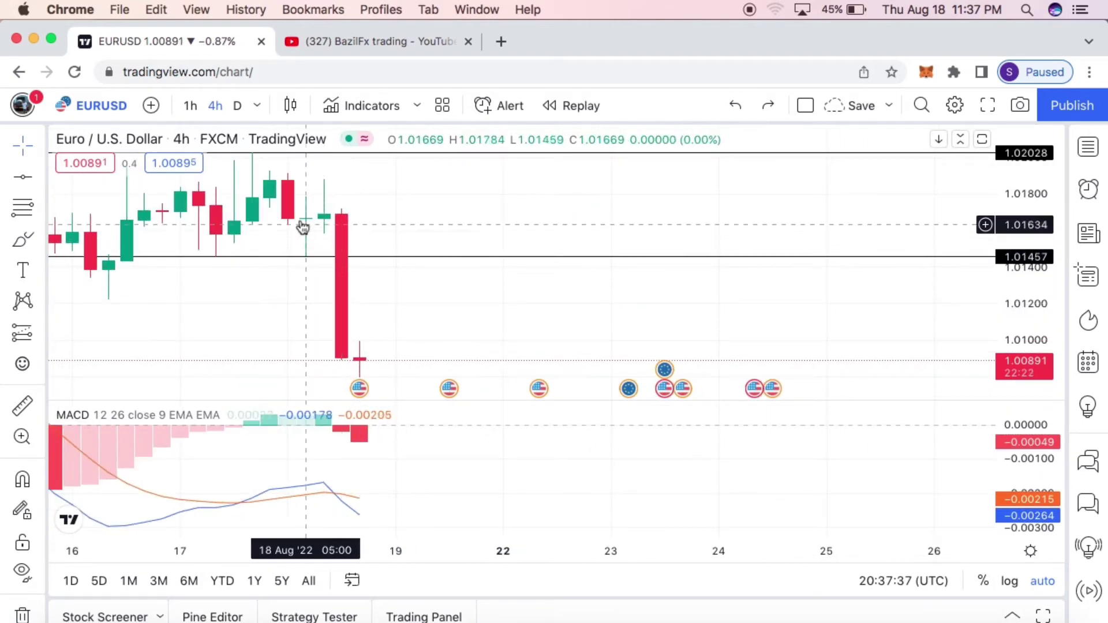
scroll(299, 265, "down", 5)
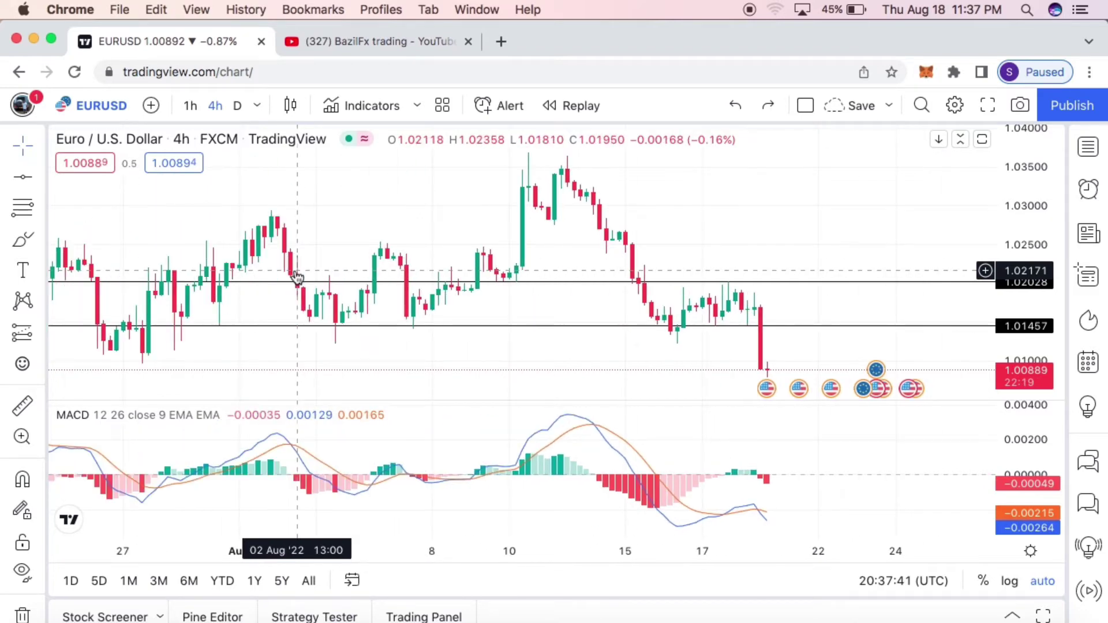
- Circle the small green candles just before the 18 August drop with a temporary brush stroke, and undo the mark
scroll(358, 375, "up", 5)
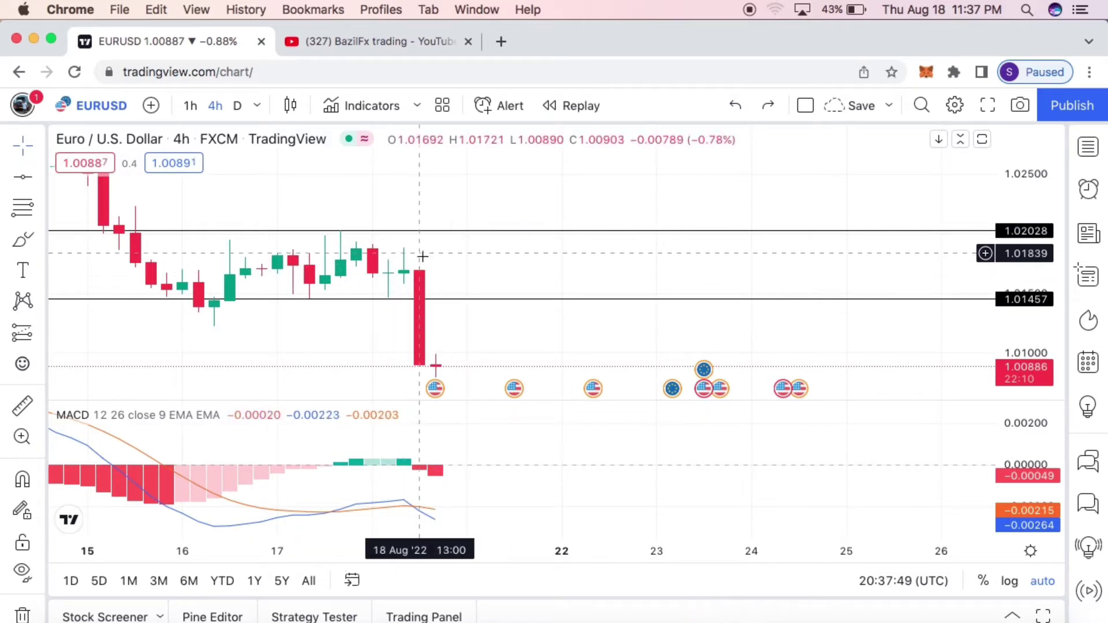
left_click(21, 242)
mouse_move(405, 247)
left_mouse_down()
mouse_move(387, 261)
mouse_move(396, 294)
mouse_move(415, 280)
mouse_move(404, 245)
mouse_move(396, 266)
mouse_move(411, 273)
mouse_move(400, 268)
left_mouse_up()
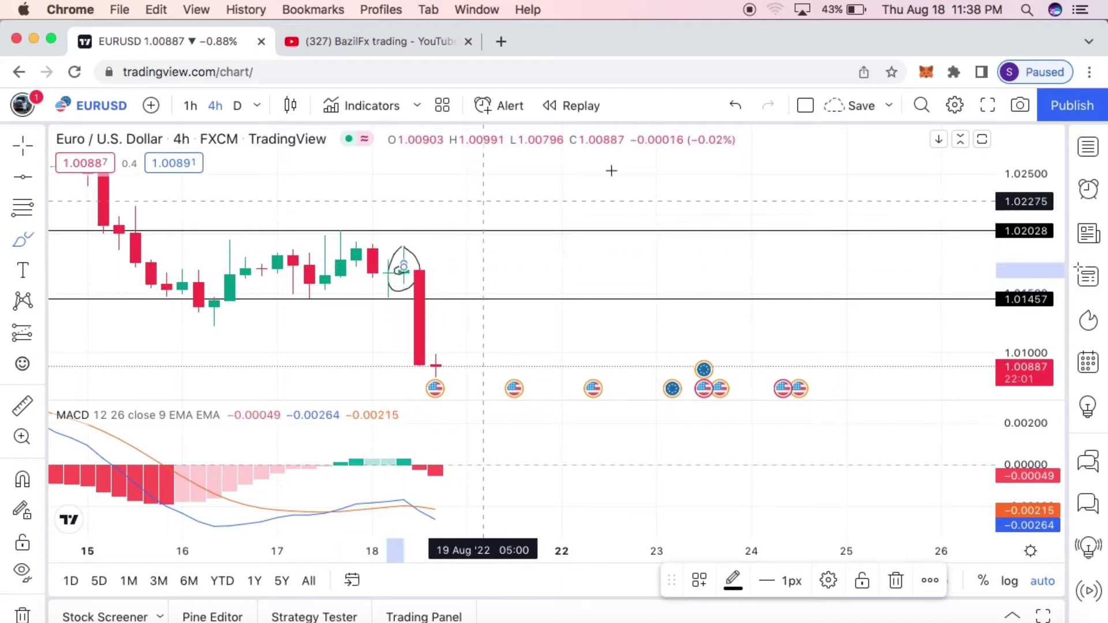
left_click(743, 107)
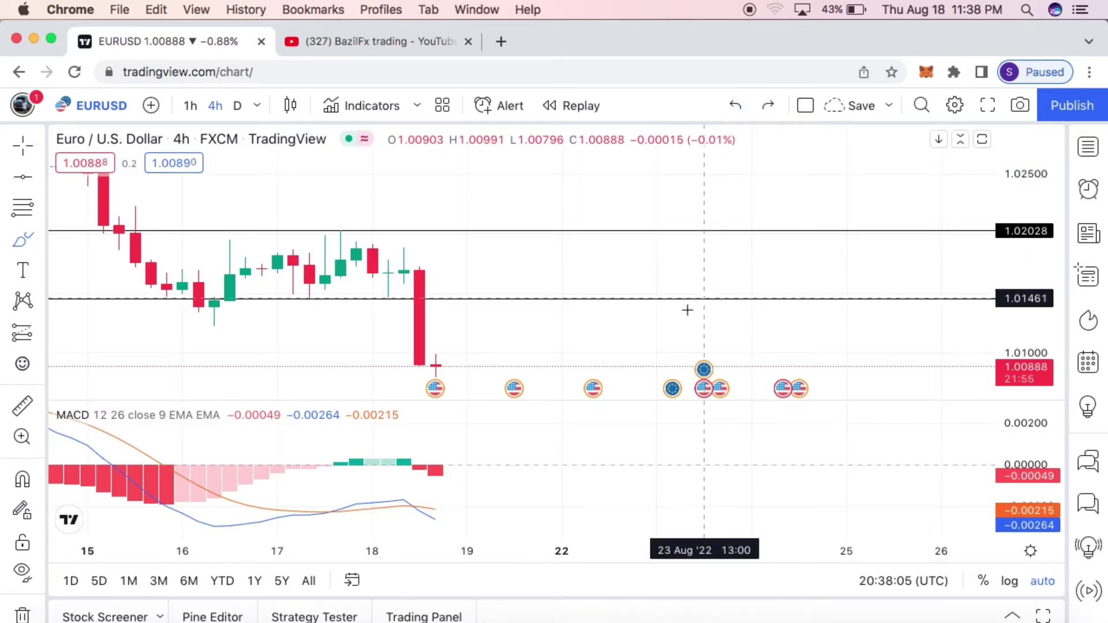
- Put a brush mark beside the latest 18 August candle on the wider chart, and undo it
scroll(494, 306, "down", 5)
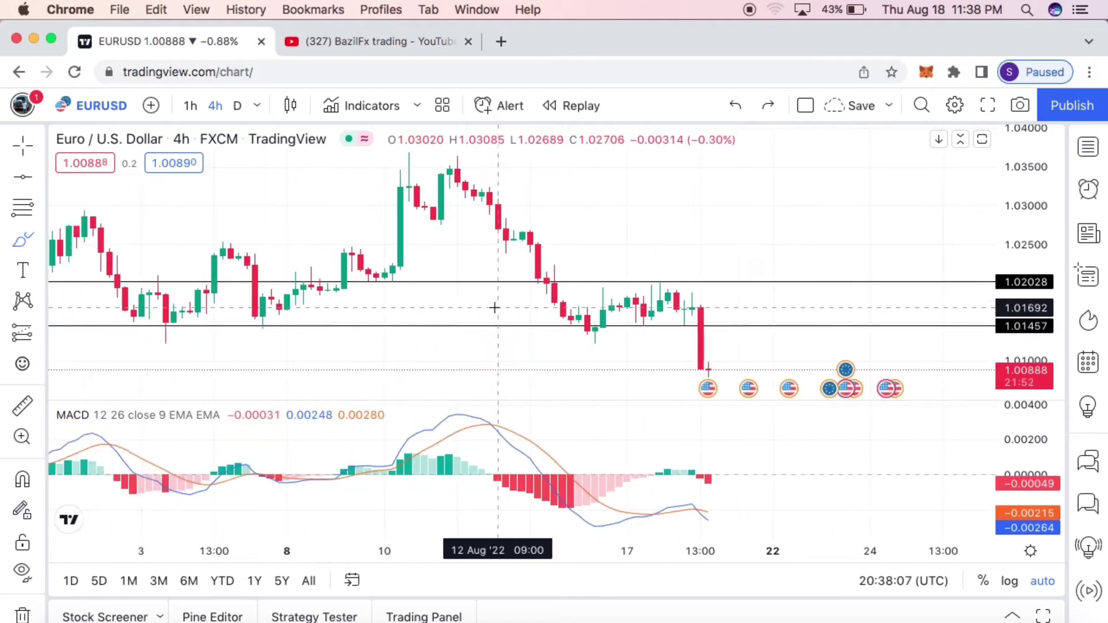
scroll(494, 306, "down", 2)
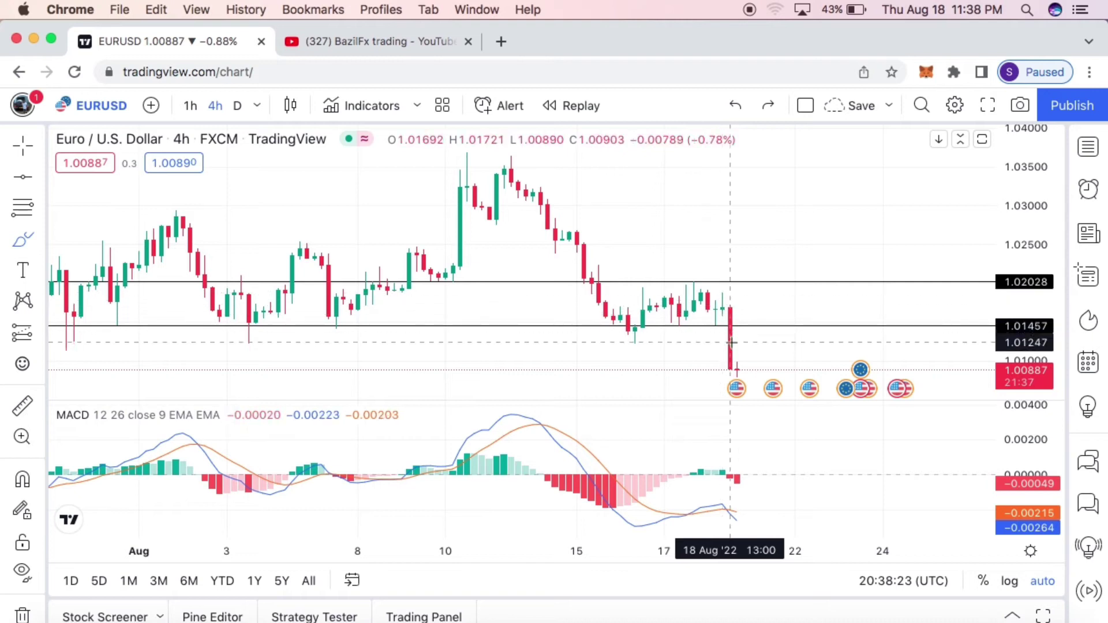
left_click(747, 381)
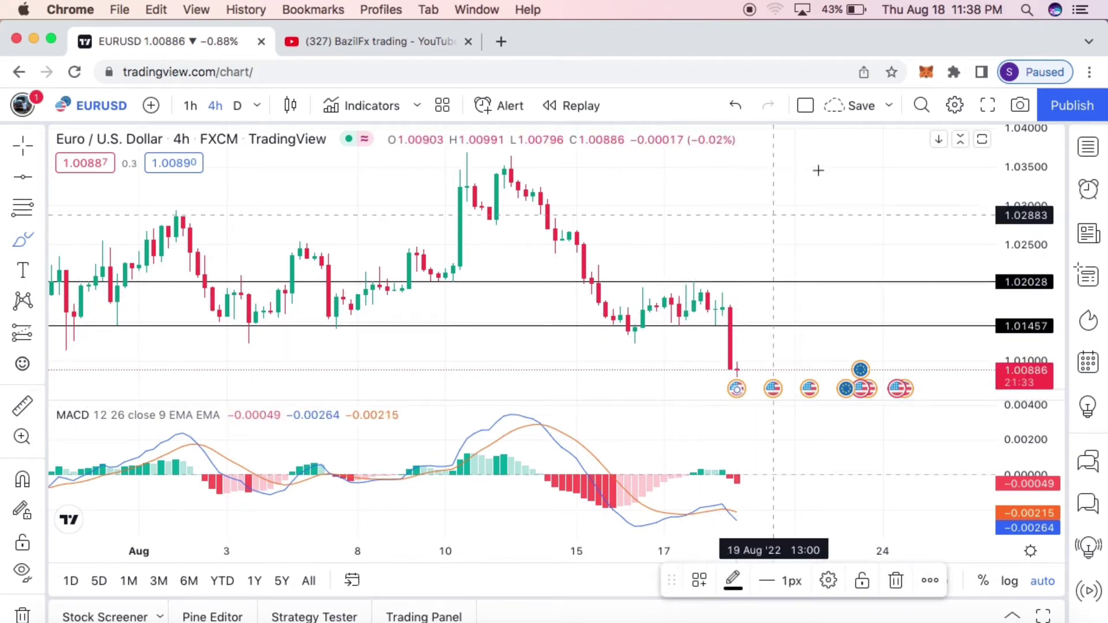
left_click(735, 106)
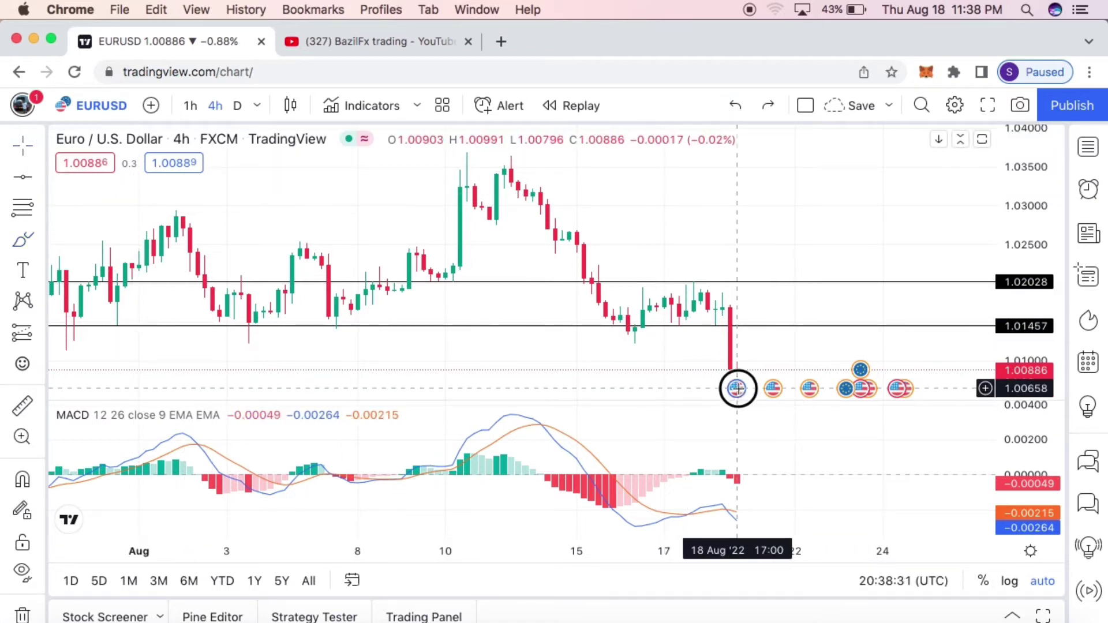
- Check the US economic events of 18 August and examine the 4-hour candles around the price drop
mouse_move(738, 394)
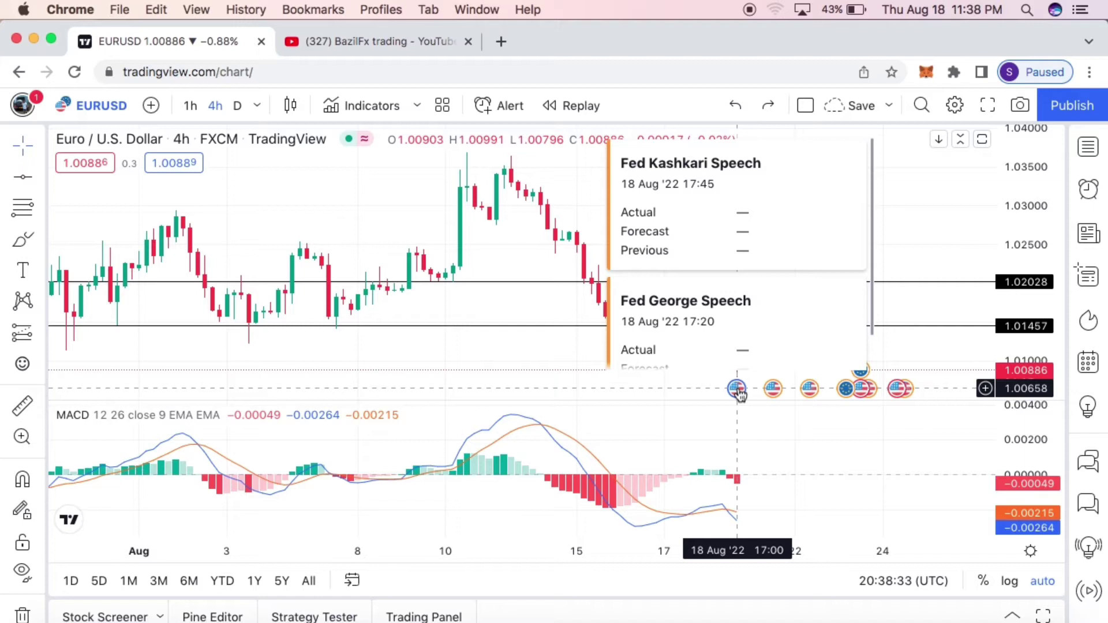
scroll(742, 394, "down", 3)
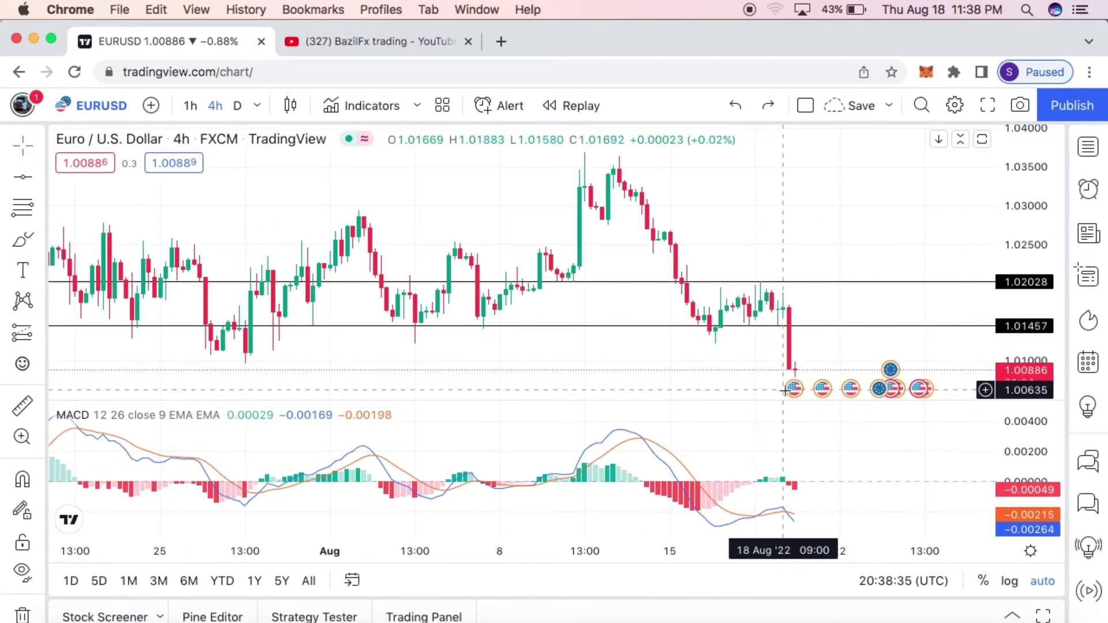
mouse_move(795, 389)
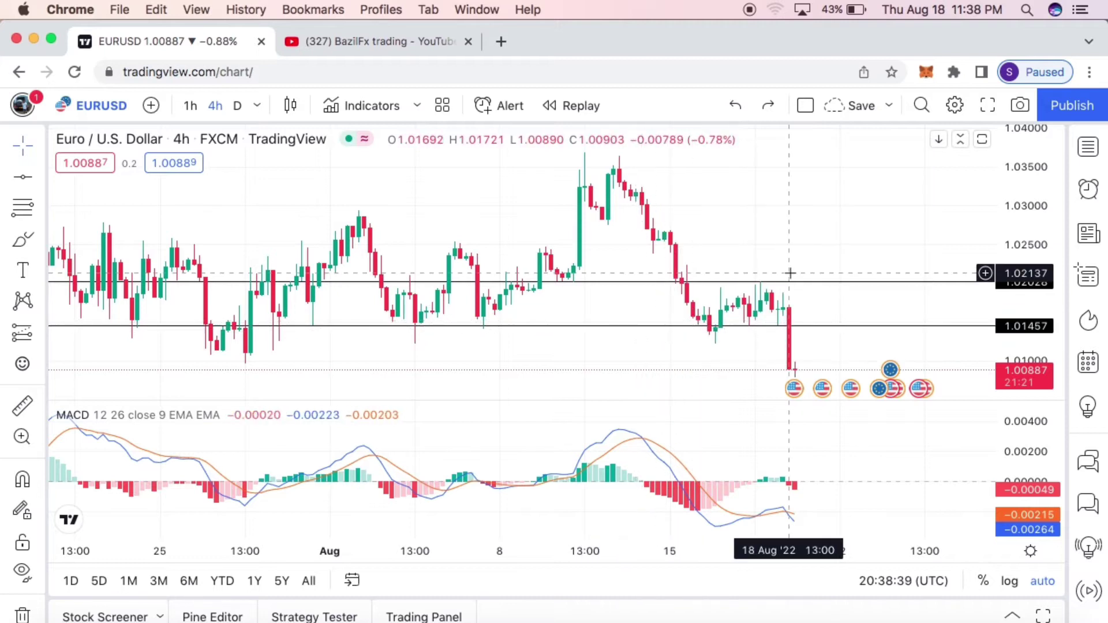
left_click_drag(797, 235, 683, 255)
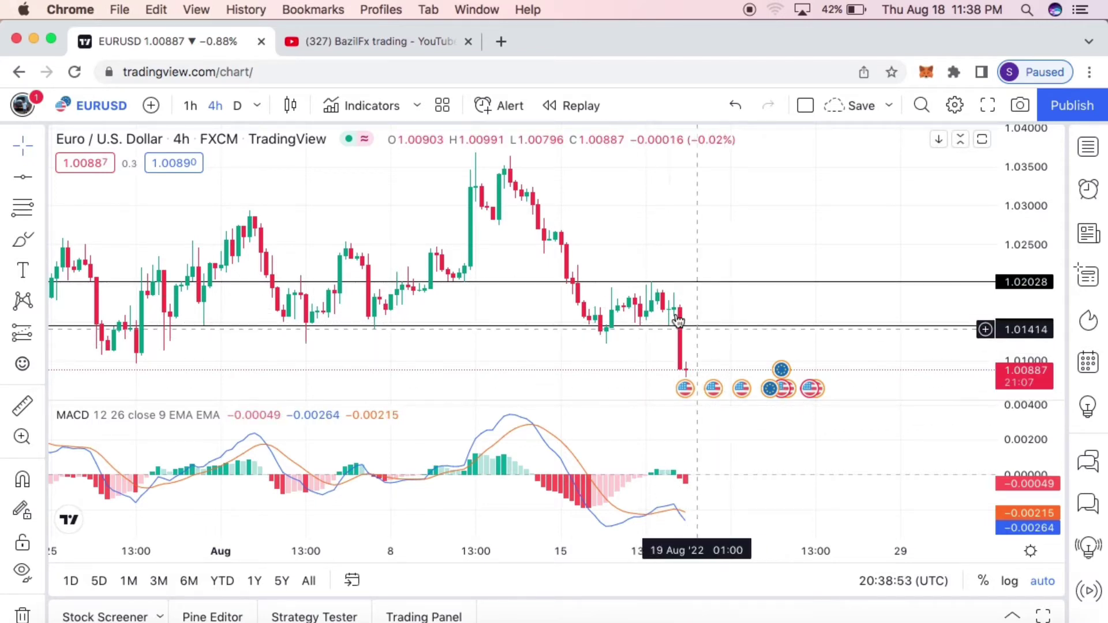
left_click_drag(732, 225, 766, 219)
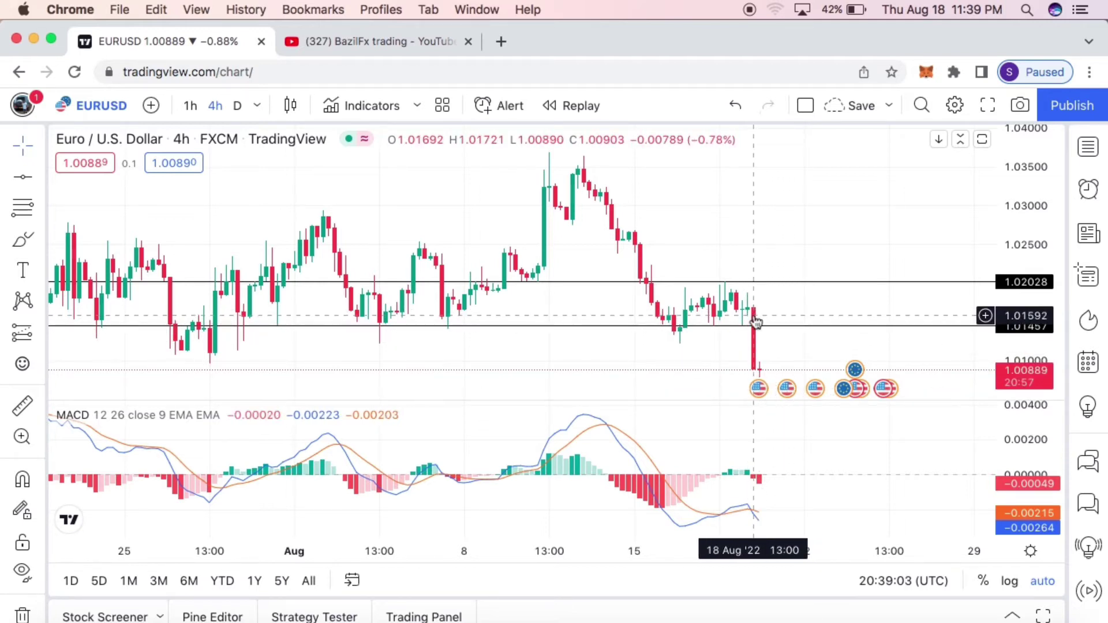
left_click_drag(383, 215, 425, 190)
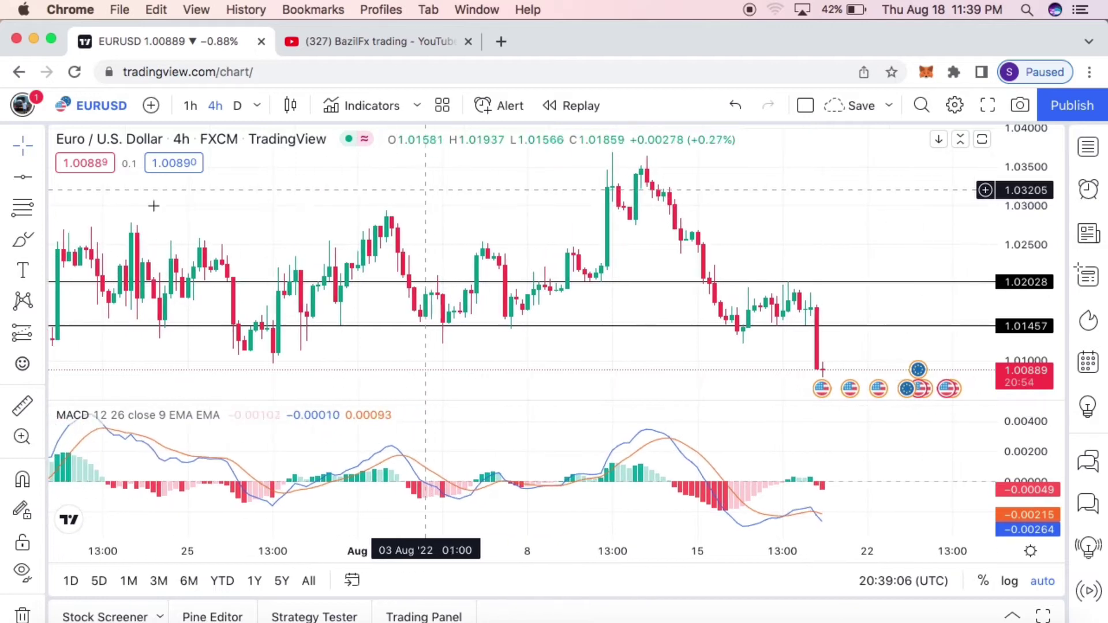
- Place a horizontal line at 1.01403 and style it 3px thick in blue
left_click(831, 331)
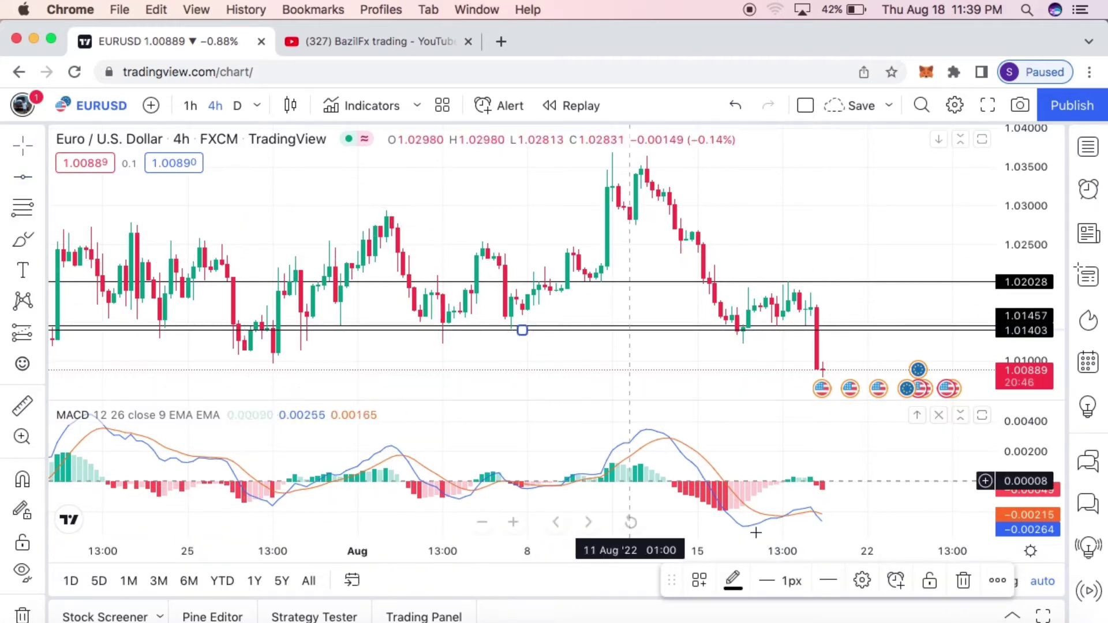
left_click(759, 581)
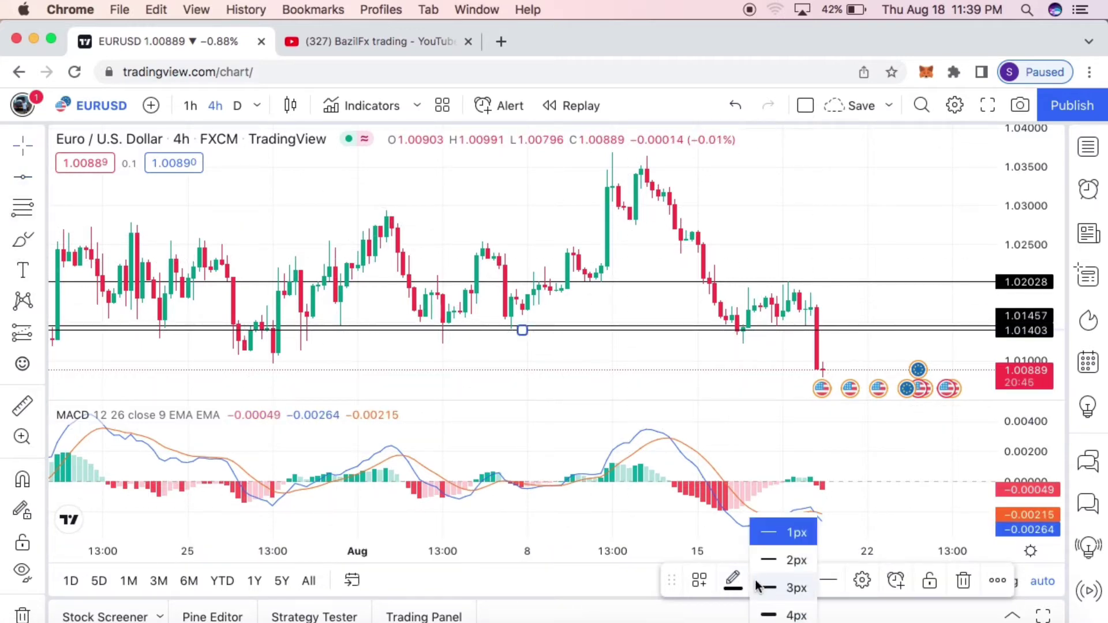
left_click(766, 589)
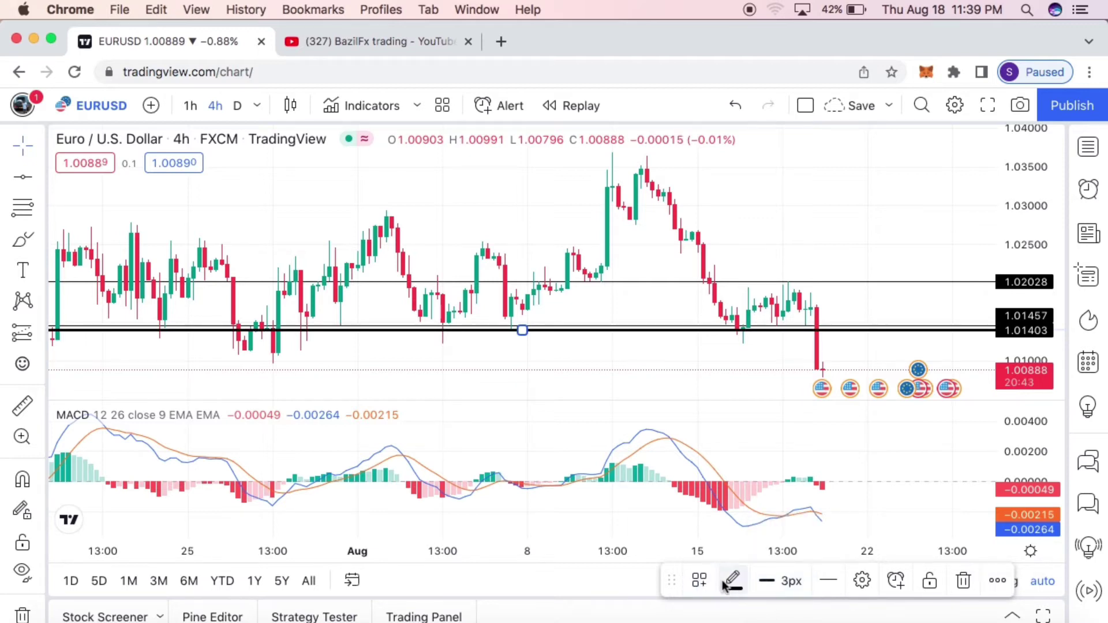
left_click(729, 581)
left_click(848, 399)
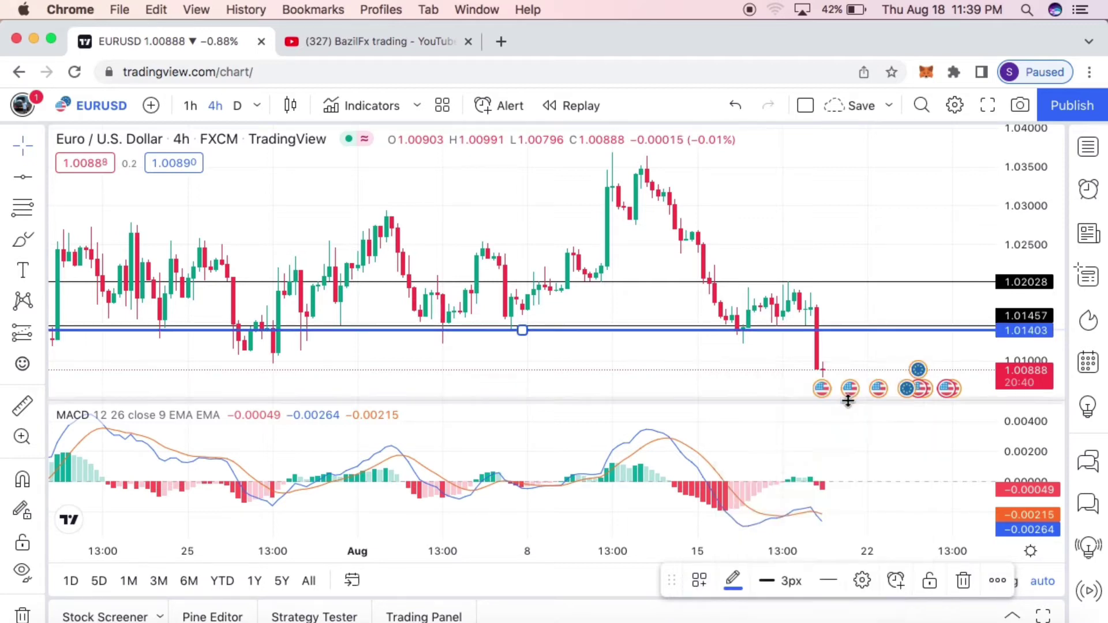
- Add a second blue horizontal line at 1.01225, along the lows of 3 and 16 August
left_click(22, 177)
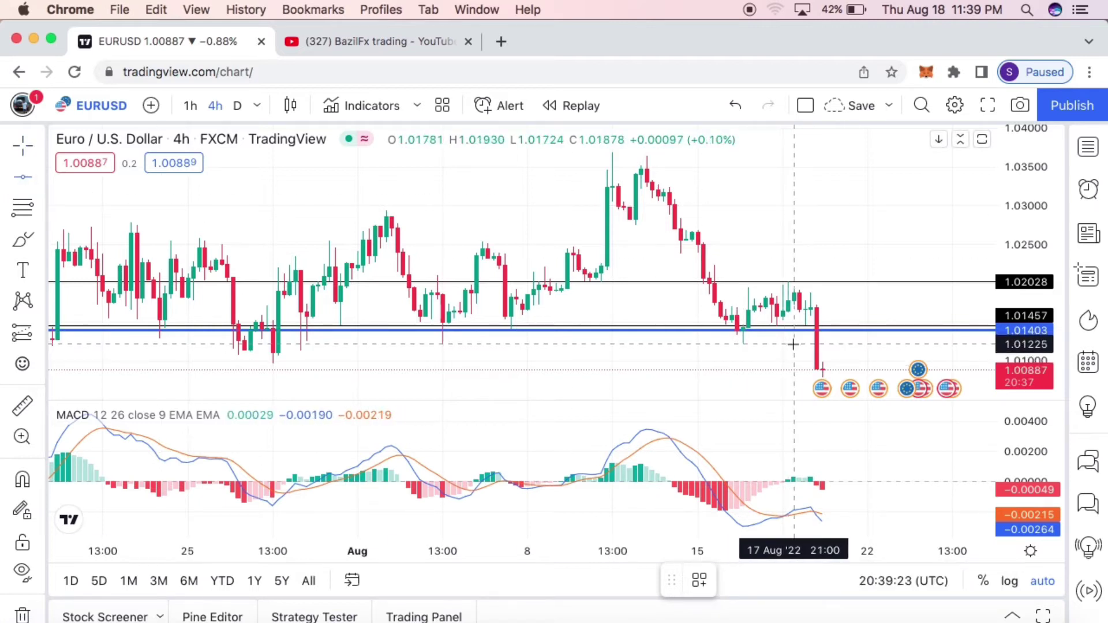
left_click(522, 342)
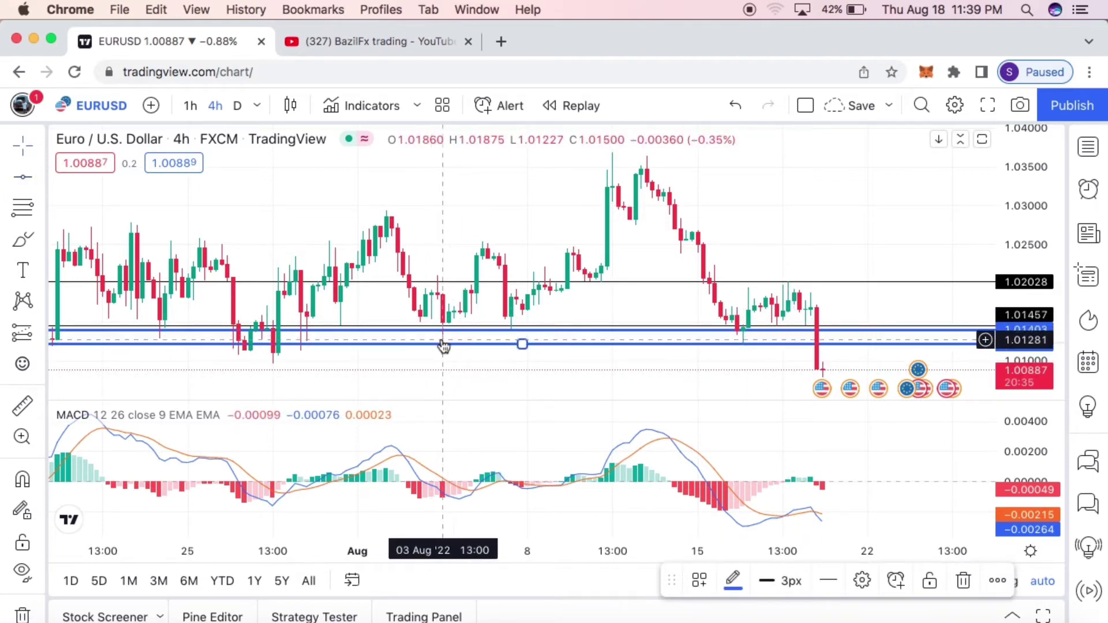
left_click(745, 347)
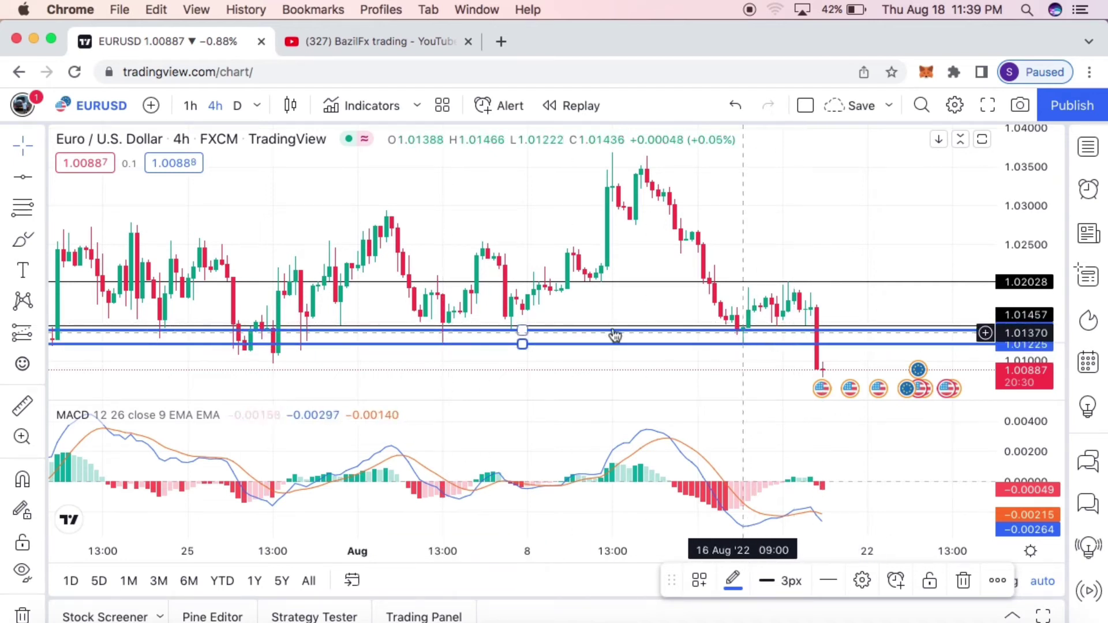
- Add a horizontal line at 1.01514, just above the 1.01457 level, and colour it red
left_click(16, 180)
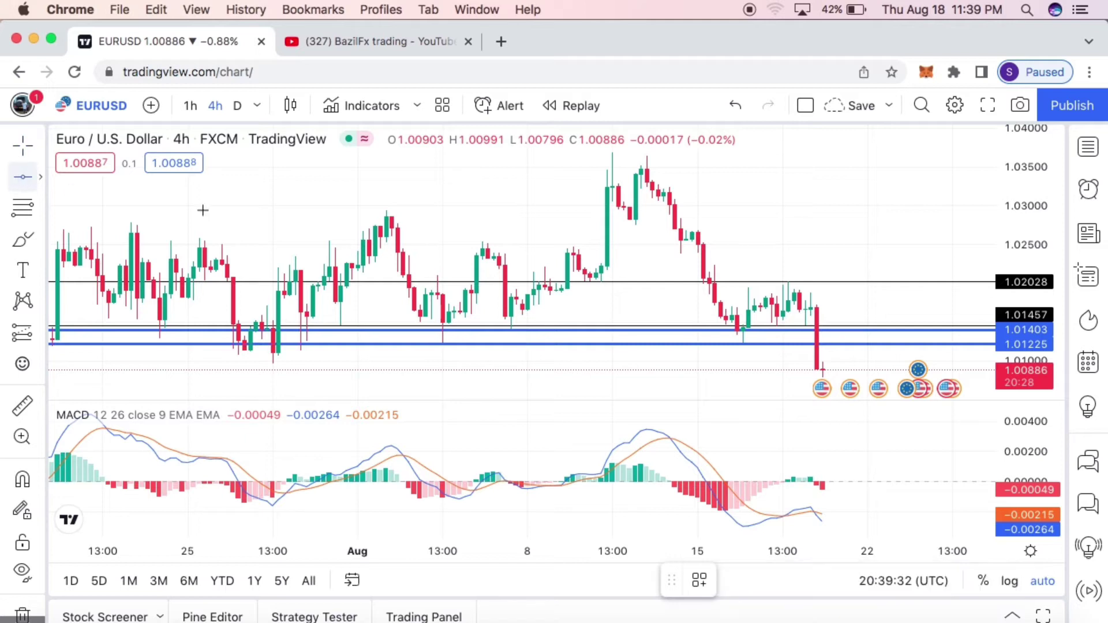
left_click(840, 322)
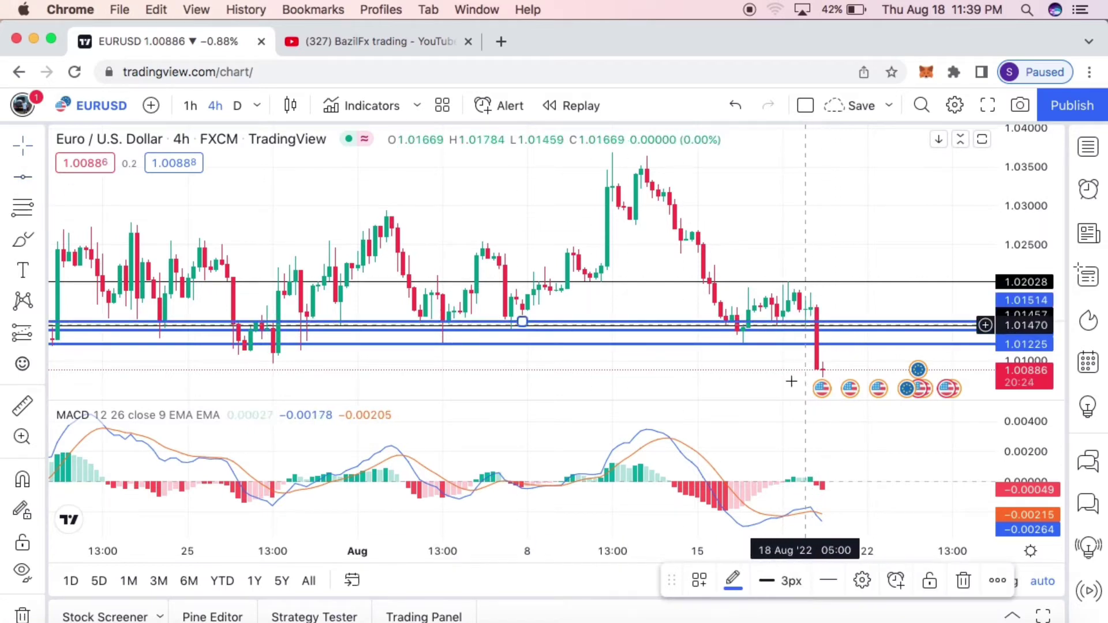
left_click(733, 584)
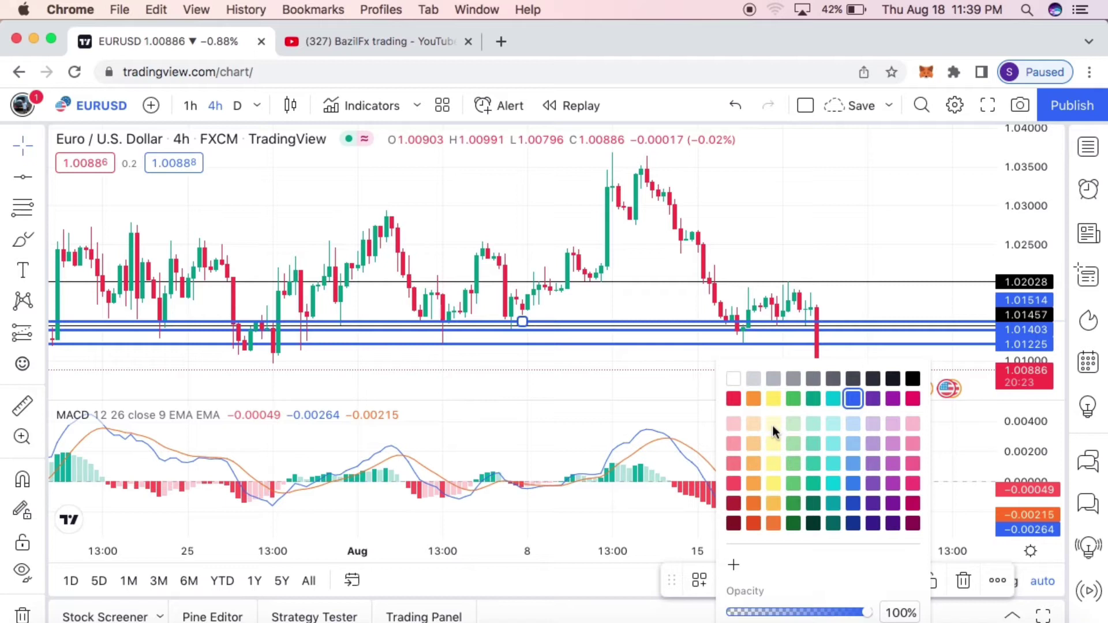
left_click(734, 398)
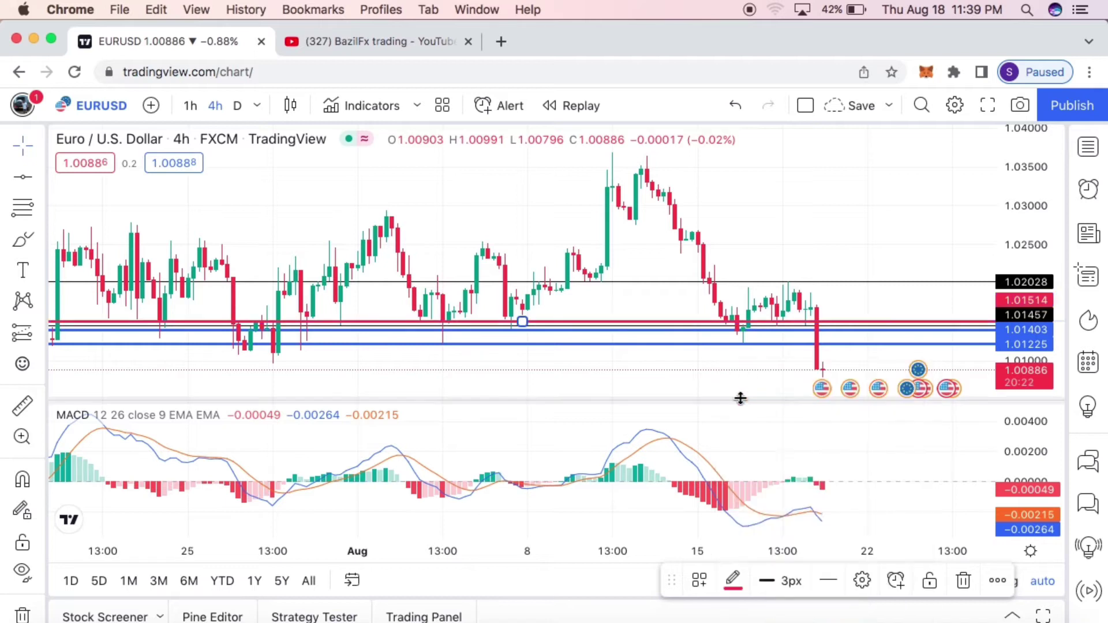
- Change the colour of the horizontal line at 1.01225 to green
left_click(752, 345)
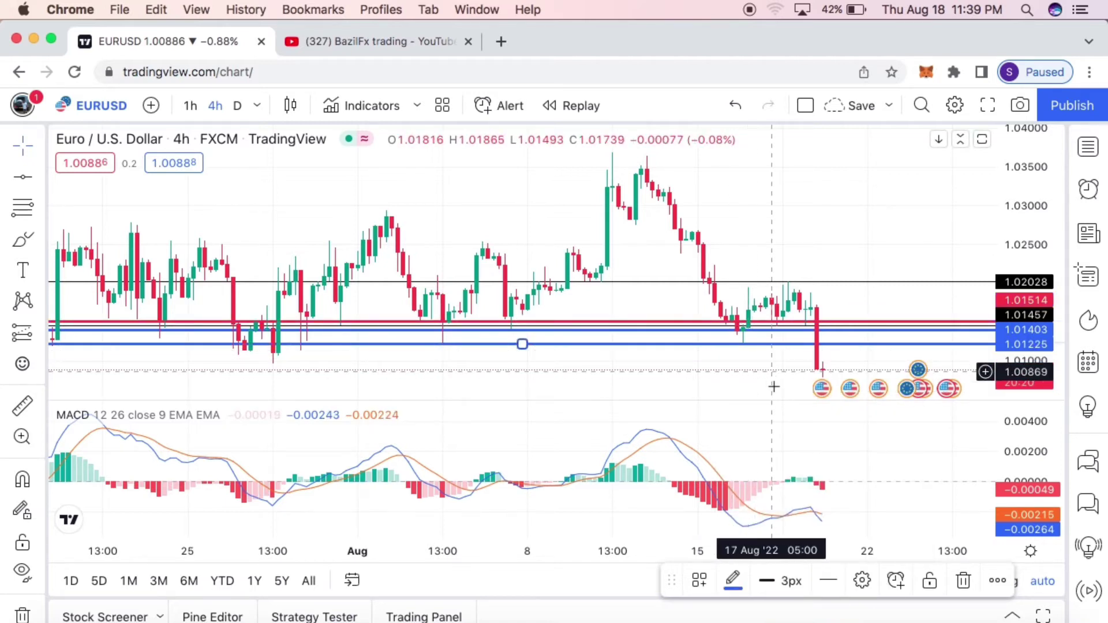
left_click(732, 582)
left_click(793, 399)
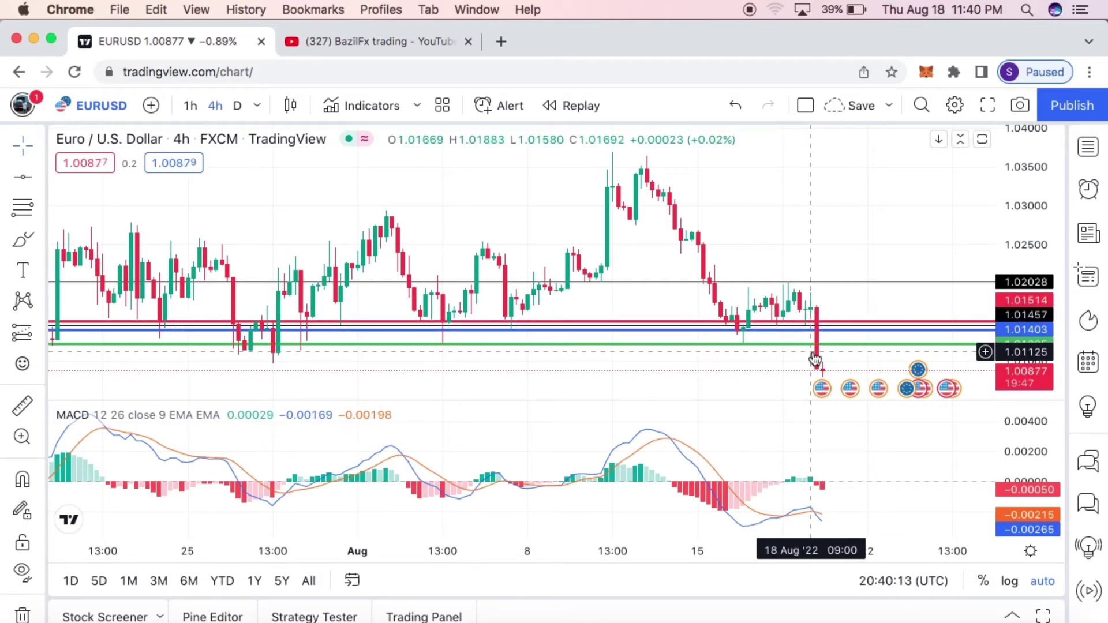
- Review the USDCAD 4-hour chart against its two horizontal levels, and return to the EURUSD chart to examine its recent candles
key("space")
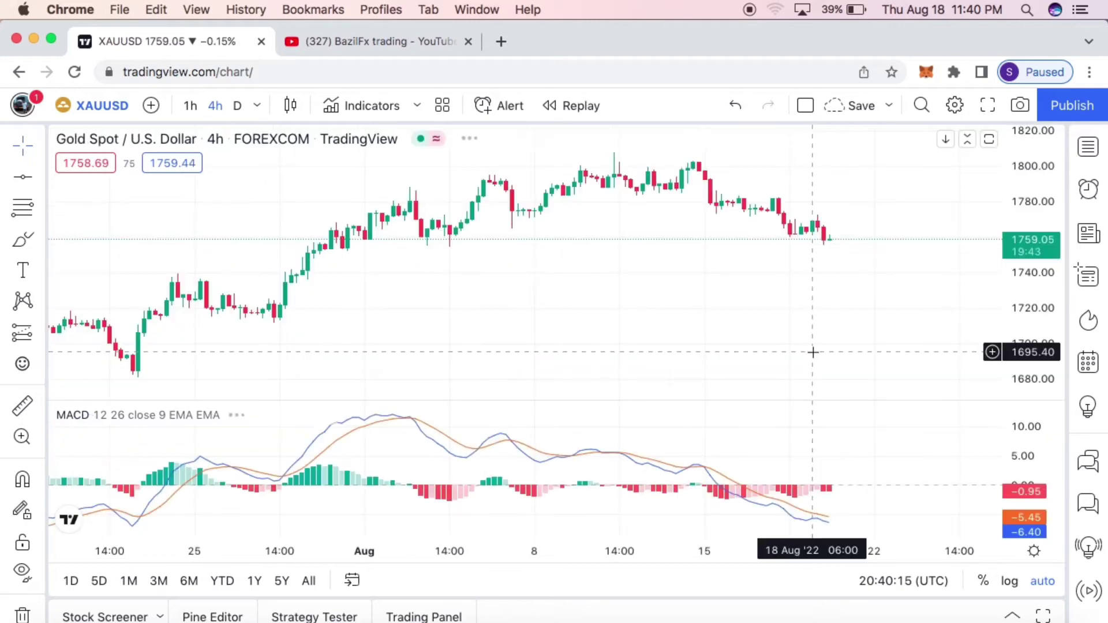
key("space")
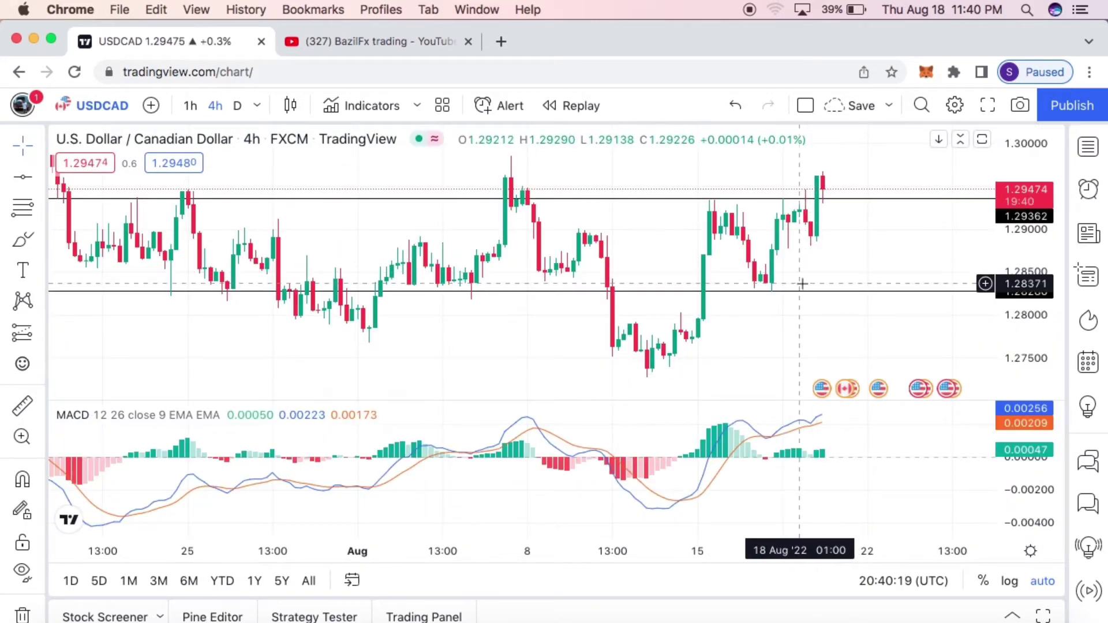
left_click(818, 214)
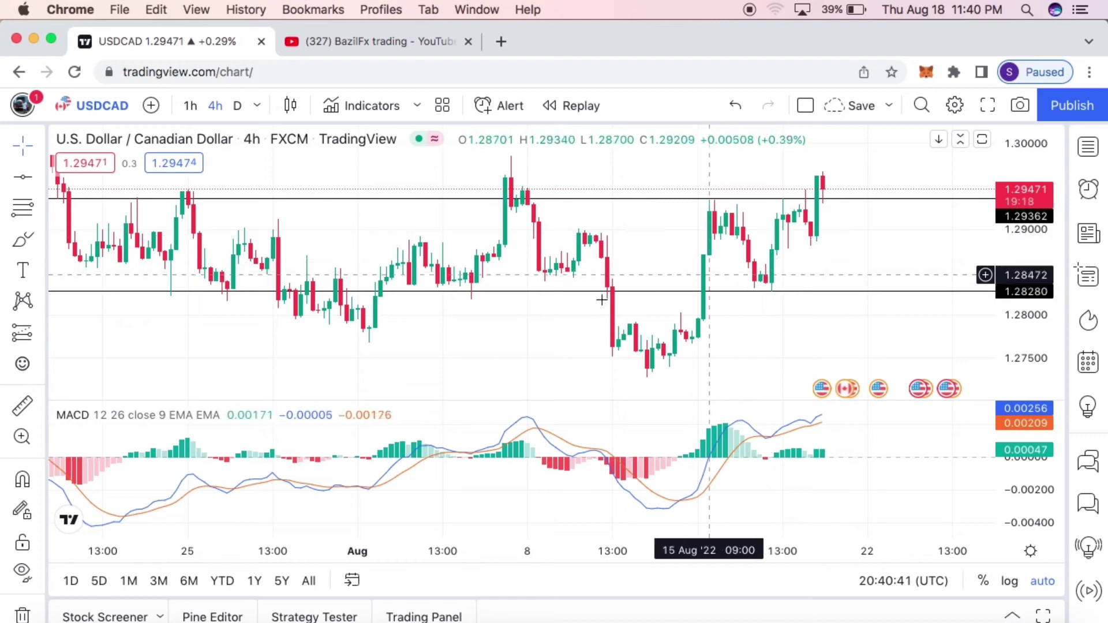
key("space")
key("space")
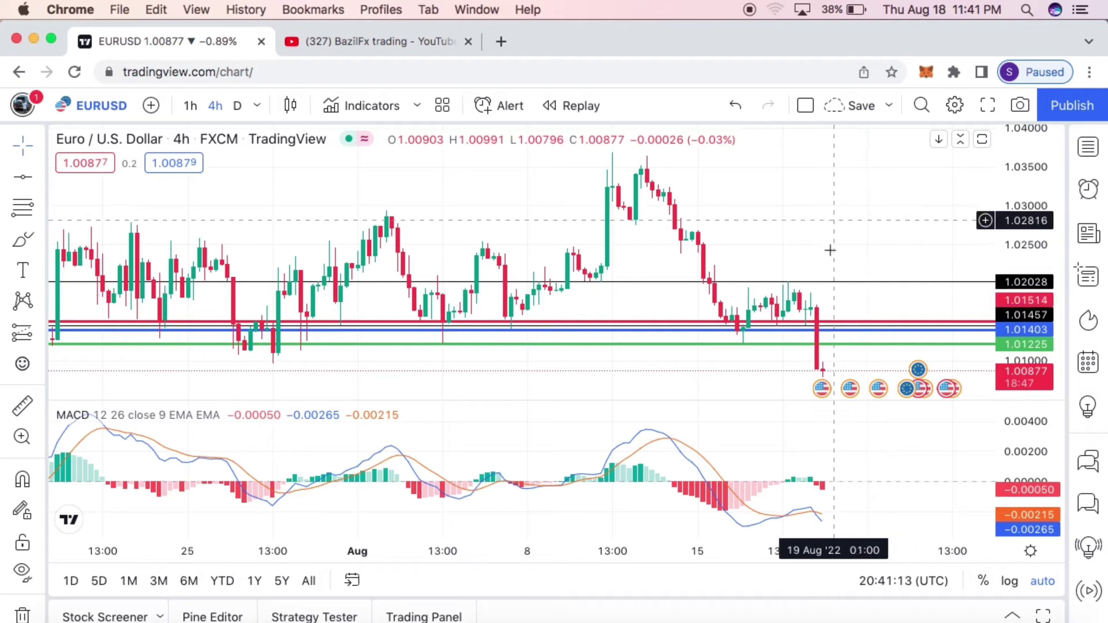
left_click_drag(828, 247, 745, 224)
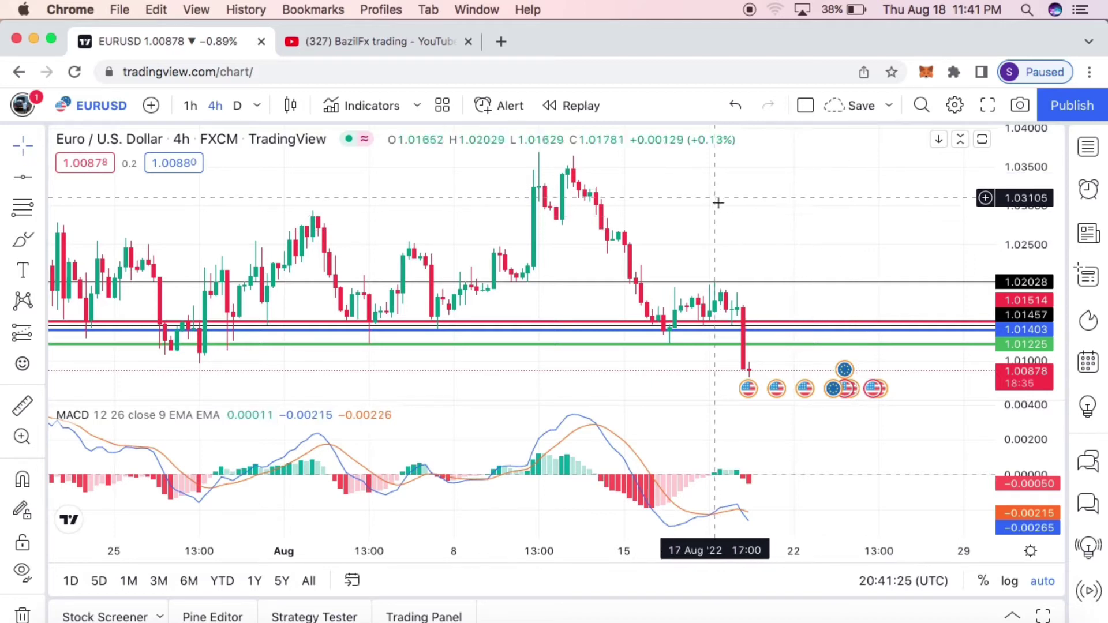
left_click_drag(687, 199, 758, 176)
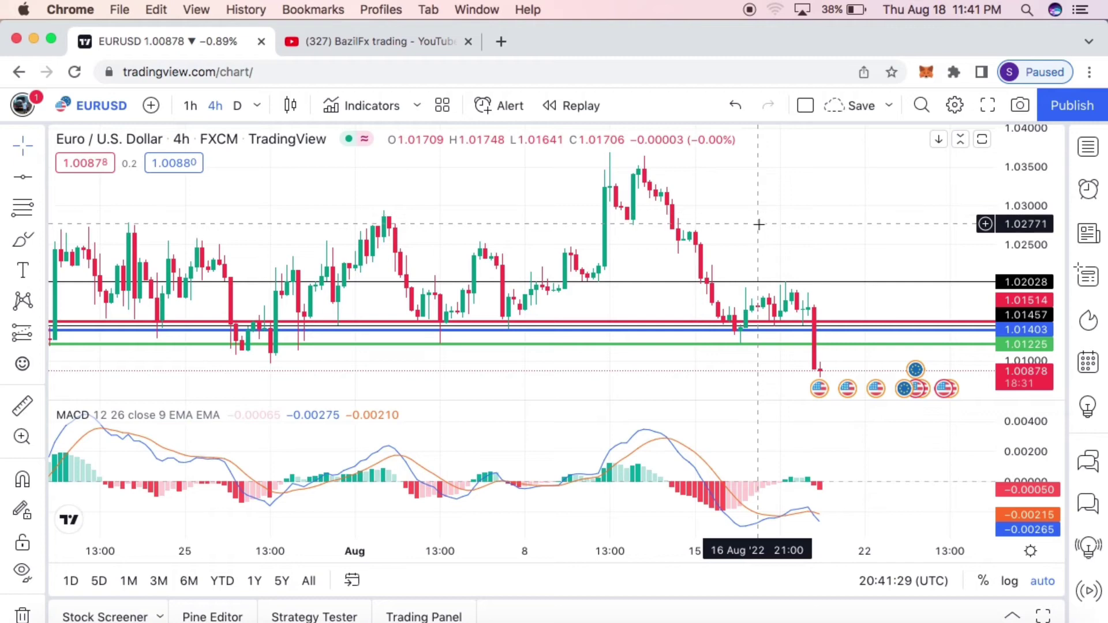
- Switch the chart to USDCAD, set the interval to one day, and return to EURUSD on the daily interval
key("space")
key("space")
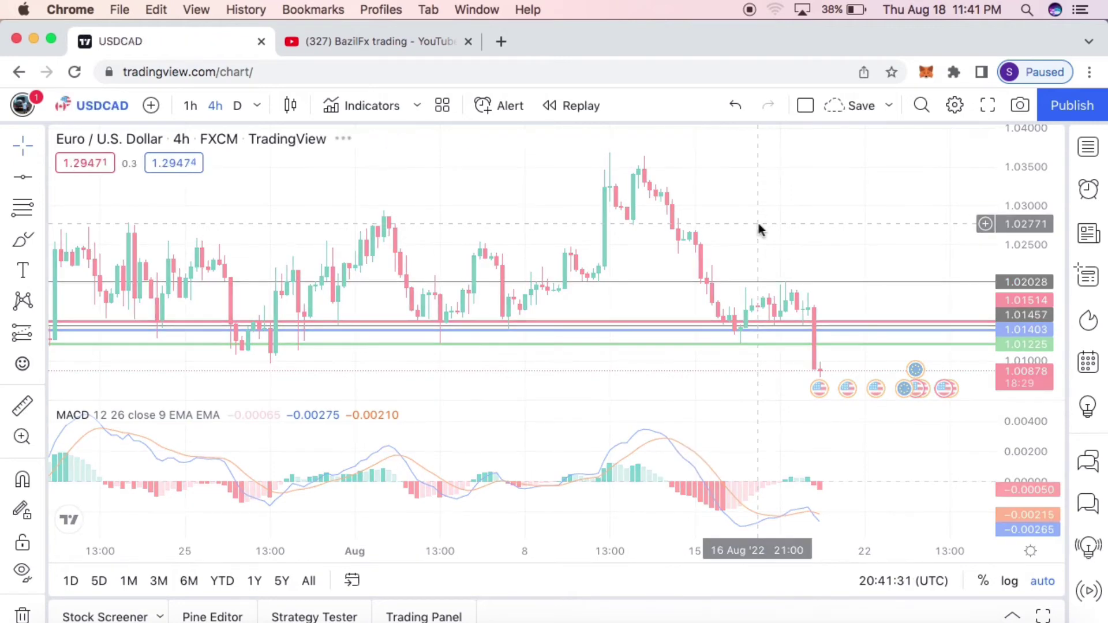
left_click(237, 107)
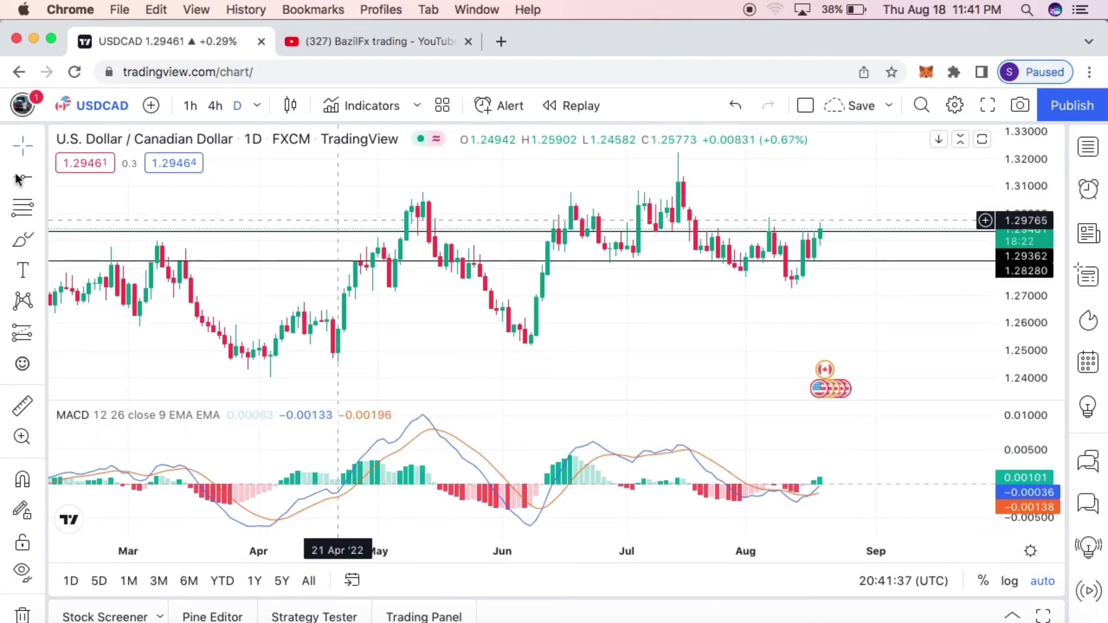
key("Down")
key("Down")
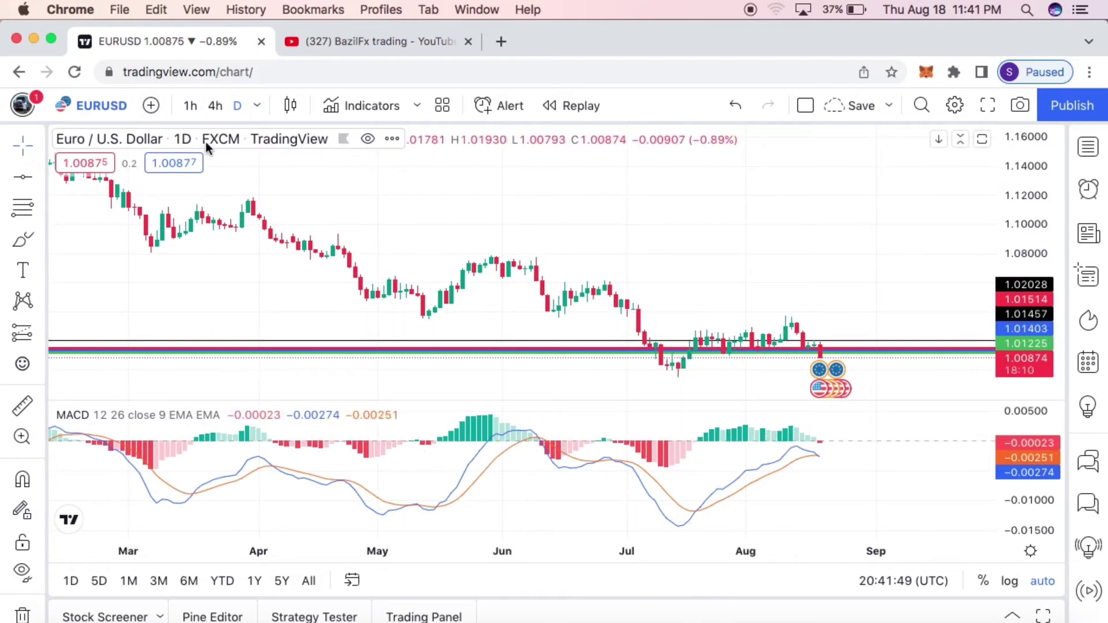
- Switch the chart to USDCAD on the daily interval and examine its August candles against the two horizontal levels
key("space")
key("space")
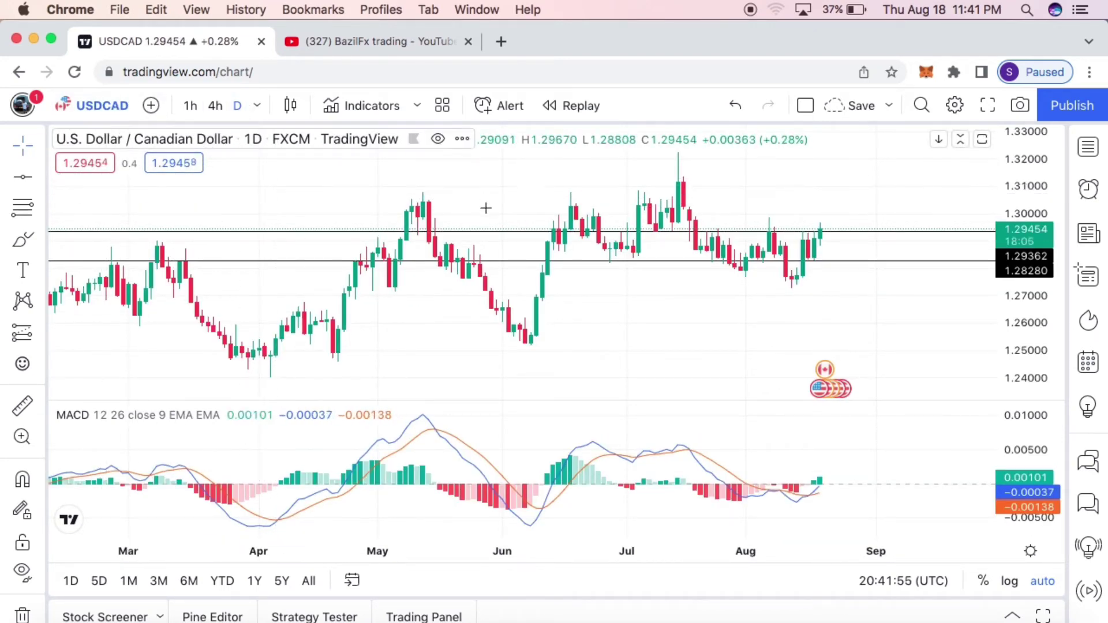
left_click_drag(810, 307, 635, 288)
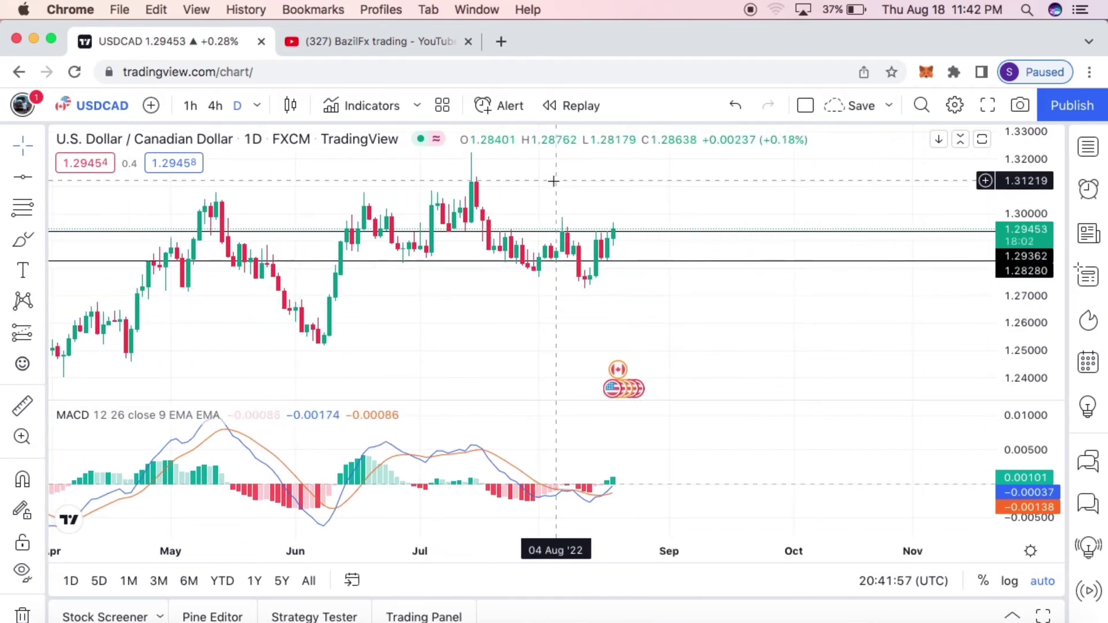
scroll(602, 248, "up", 5)
scroll(602, 248, "up", 2)
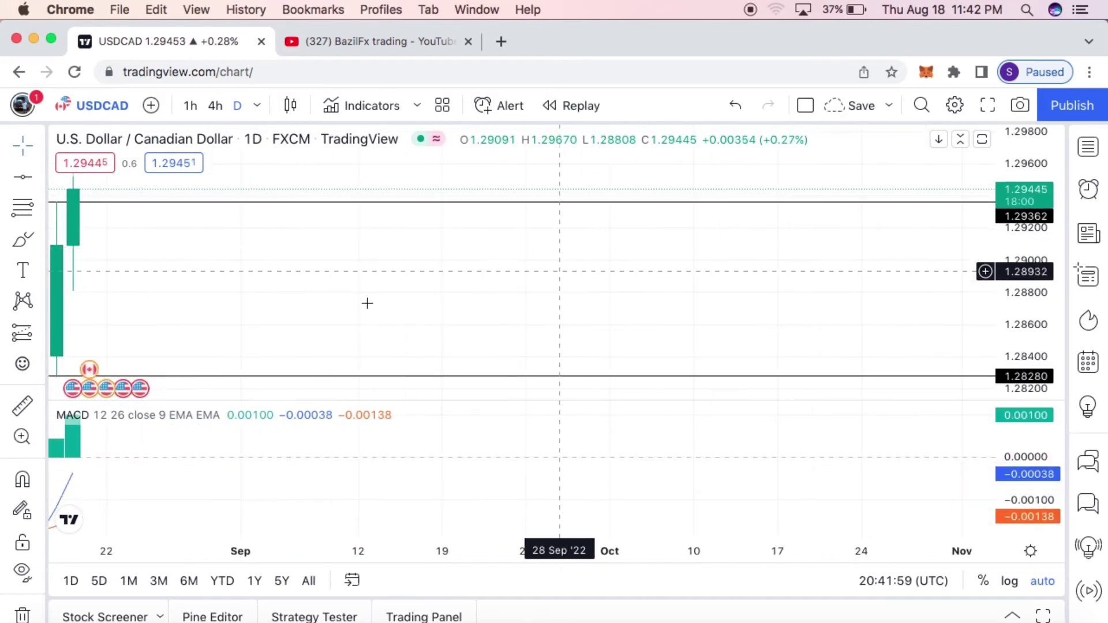
scroll(618, 328, "left", 10)
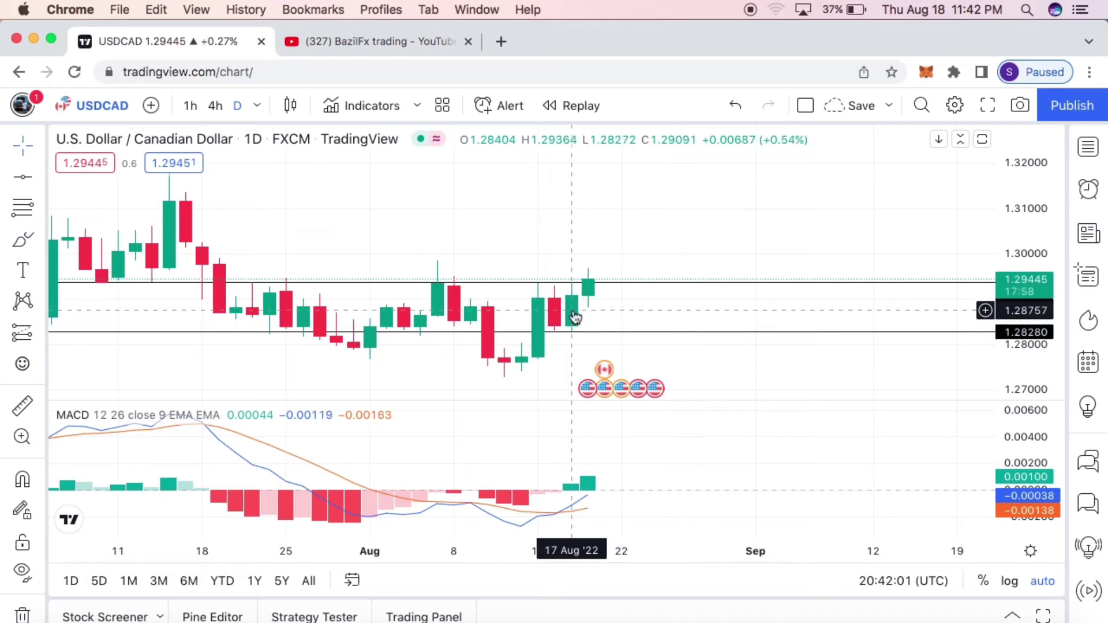
left_click_drag(577, 308, 585, 316)
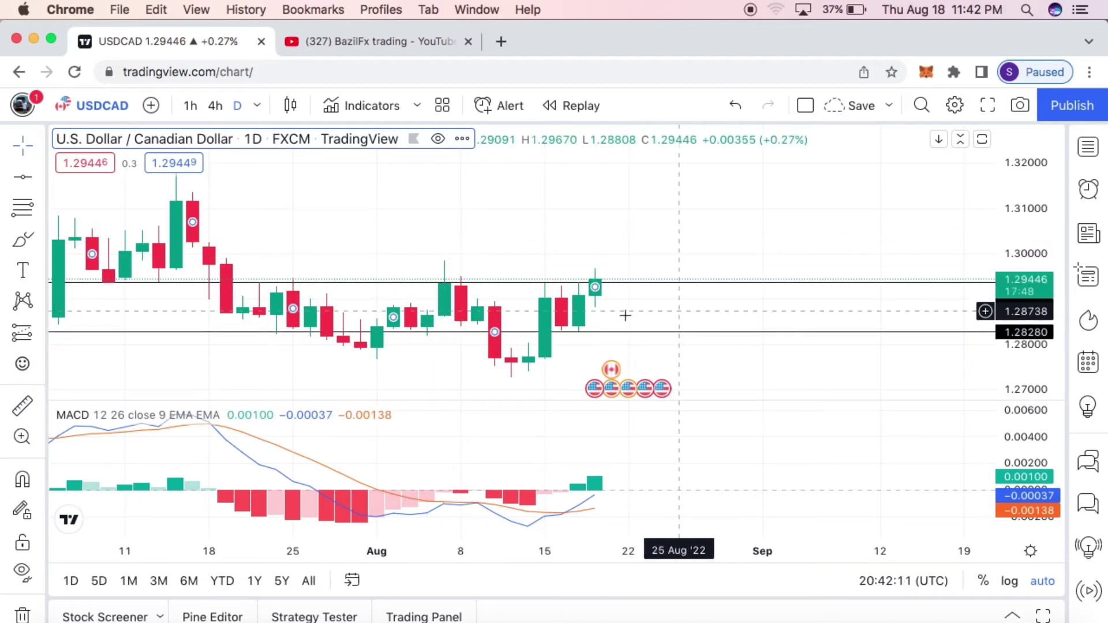
left_click_drag(557, 272, 666, 194)
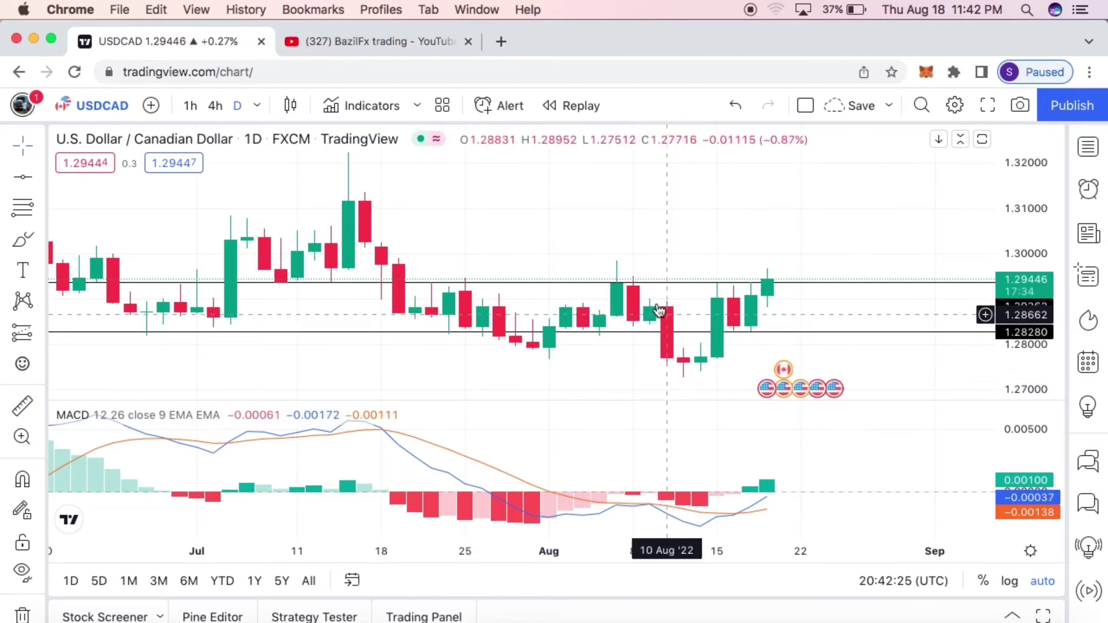
left_click(747, 309)
- Set the USDCAD chart to the 4-hour interval and show the August candles with empty space after the latest one
left_click(213, 104)
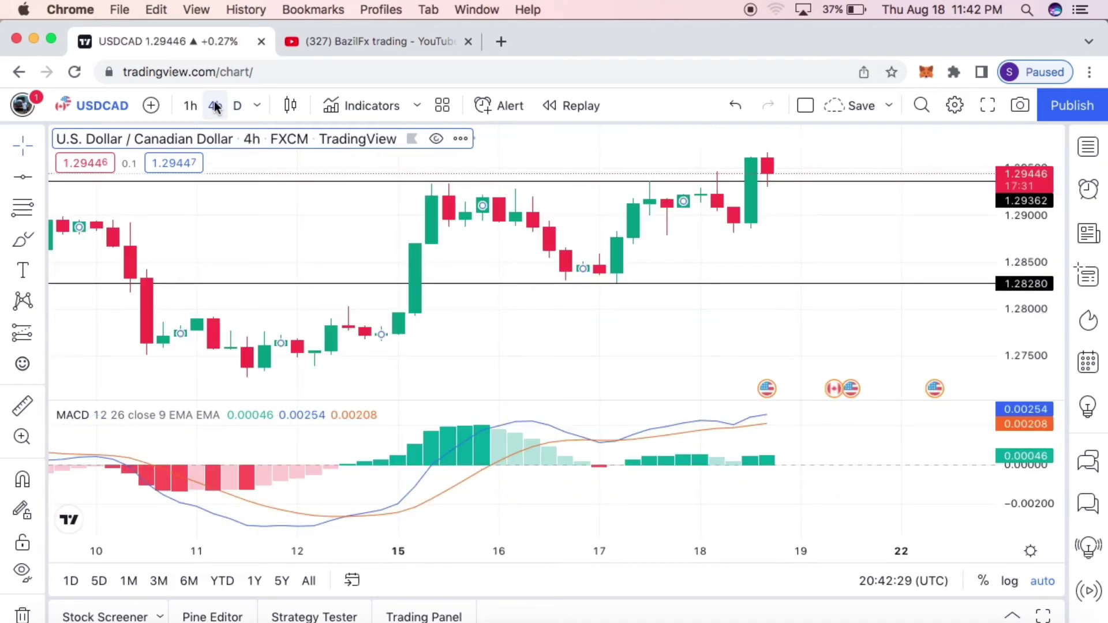
scroll(517, 274, "down", 4)
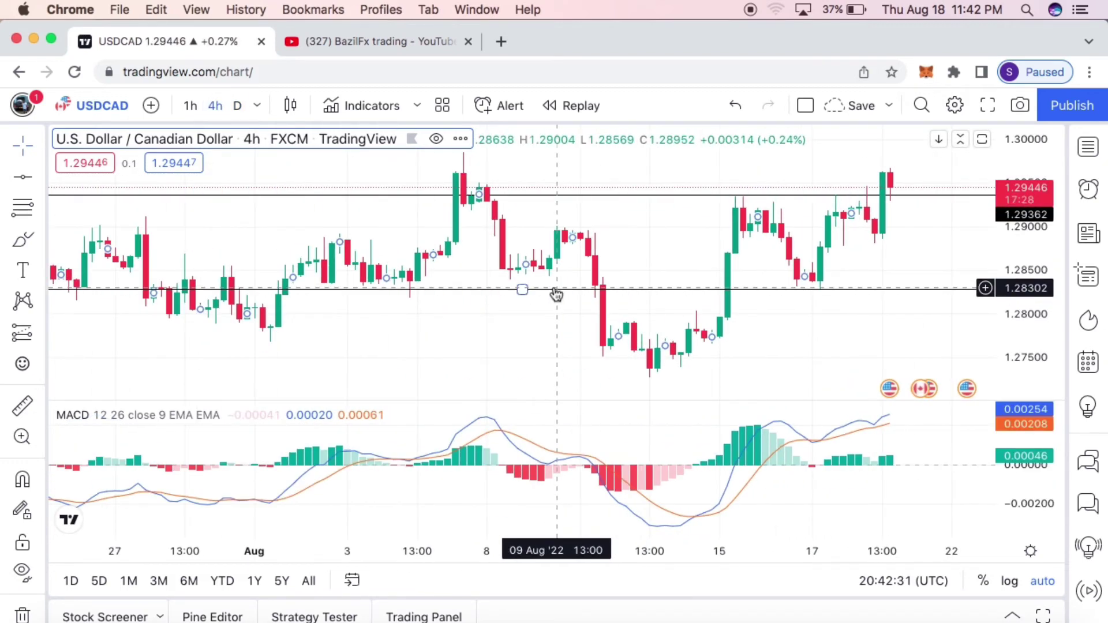
mouse_move(893, 291)
left_mouse_down()
mouse_move(754, 349)
mouse_move(714, 329)
mouse_move(719, 307)
left_mouse_up()
left_click(736, 107)
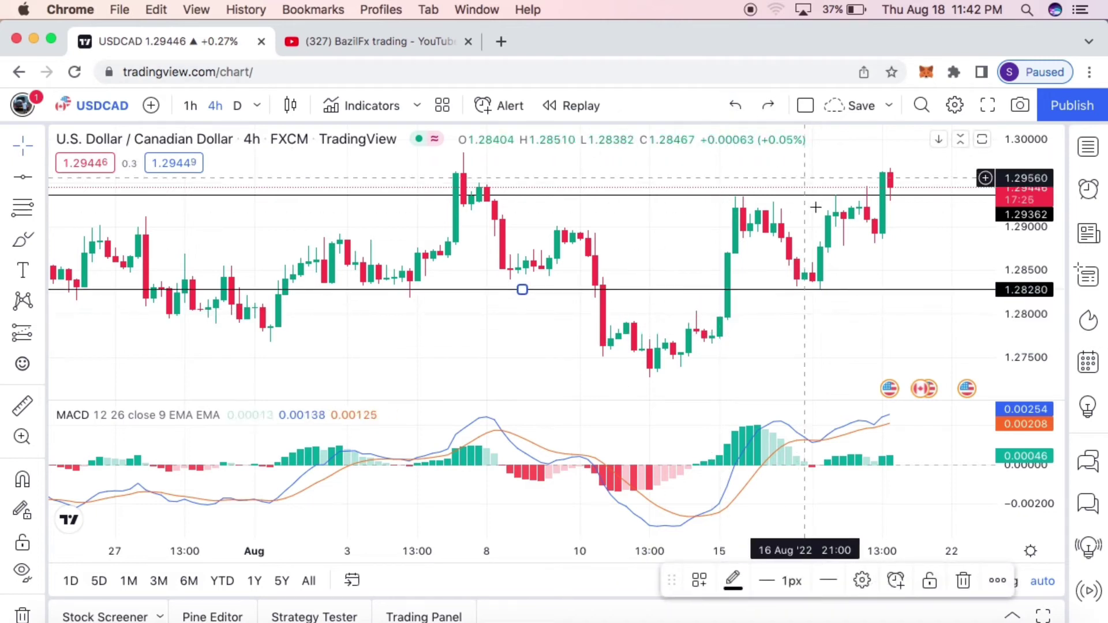
left_click_drag(837, 388, 583, 356)
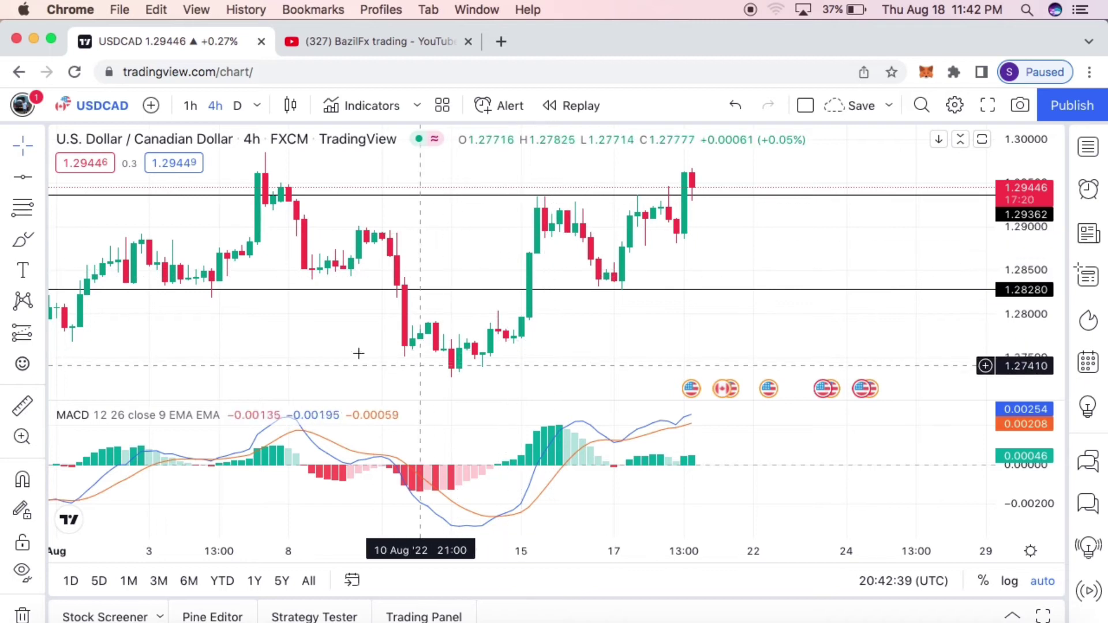
- Trace the USDCAD swings from the 11 August low to the latest breakout with the Brush, and undo the strokes
left_click(23, 238)
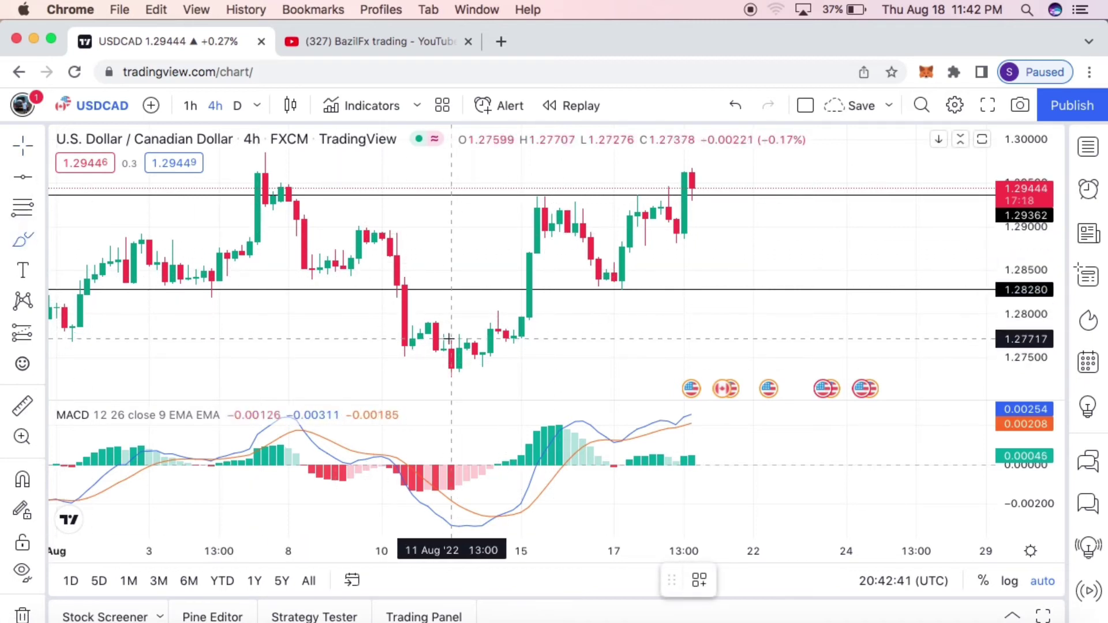
mouse_move(458, 368)
left_mouse_down()
mouse_move(540, 212)
mouse_move(596, 239)
mouse_move(624, 292)
mouse_move(658, 199)
mouse_move(673, 208)
mouse_move(680, 246)
left_mouse_up()
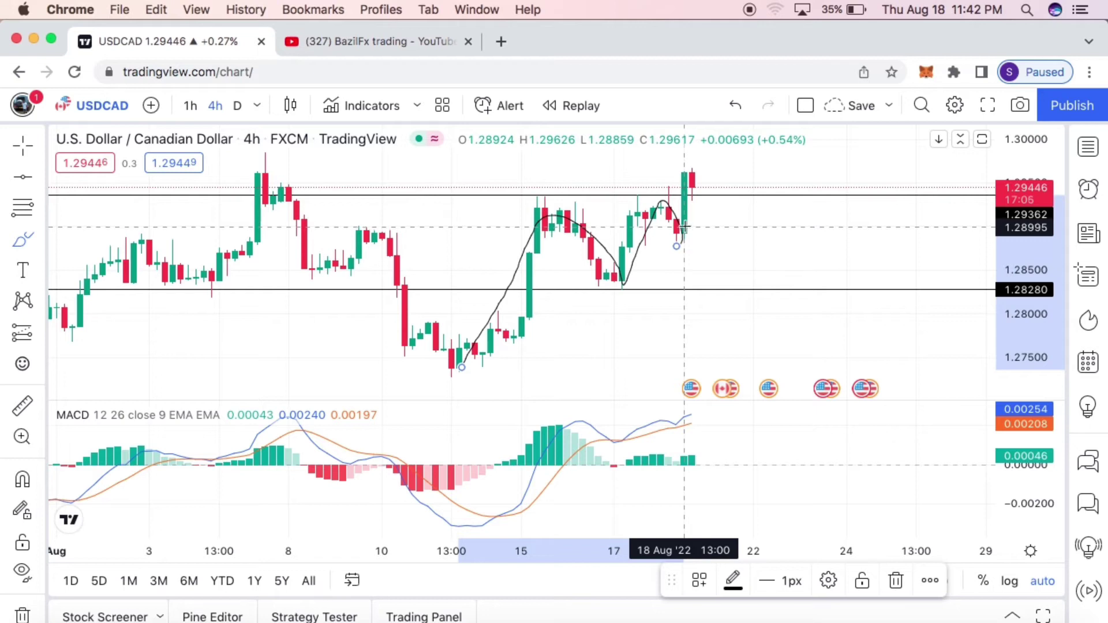
left_click_drag(683, 228, 699, 166)
left_click(735, 107)
left_click(736, 106)
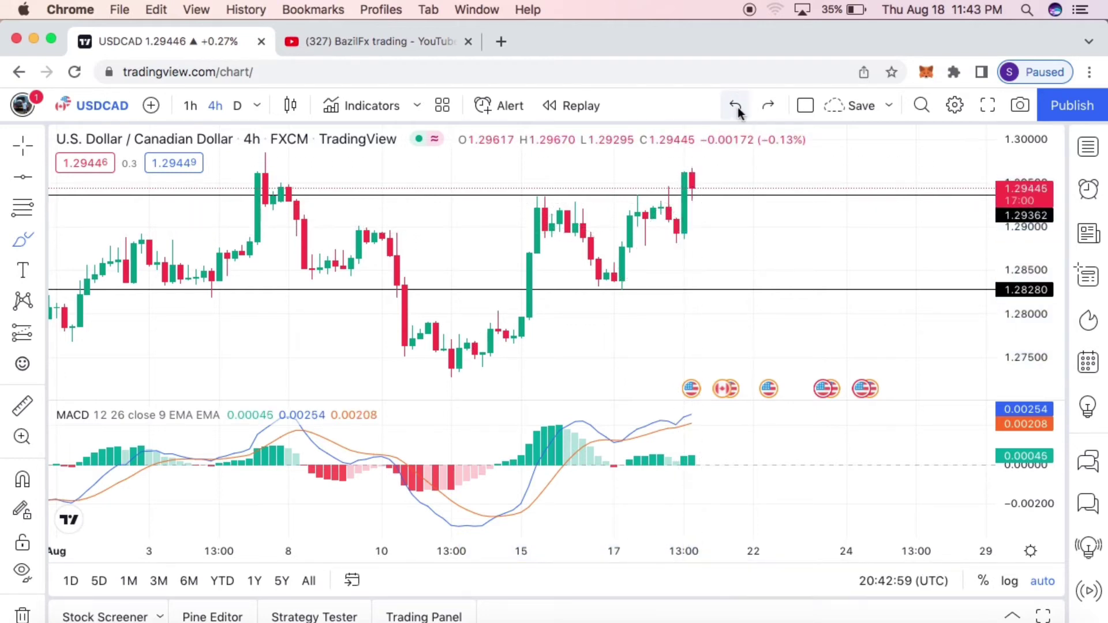
left_click(735, 107)
left_click(766, 107)
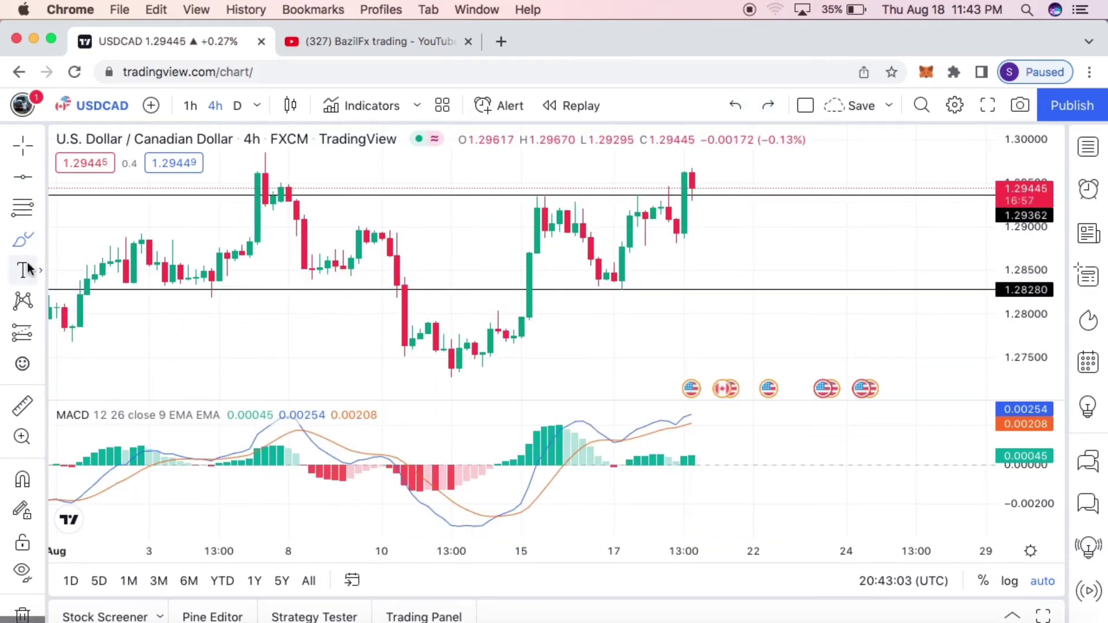
- Examine the latest USDCAD 4-hour candles around the 1.29362 level and the upcoming economic events marked below them
left_click(40, 176)
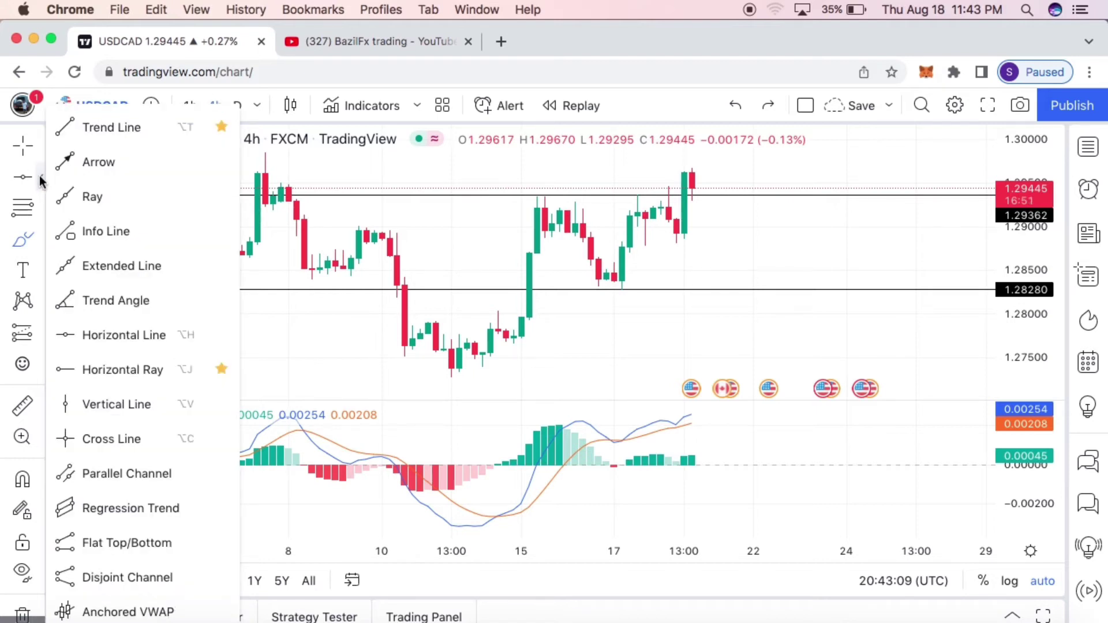
left_click(714, 228)
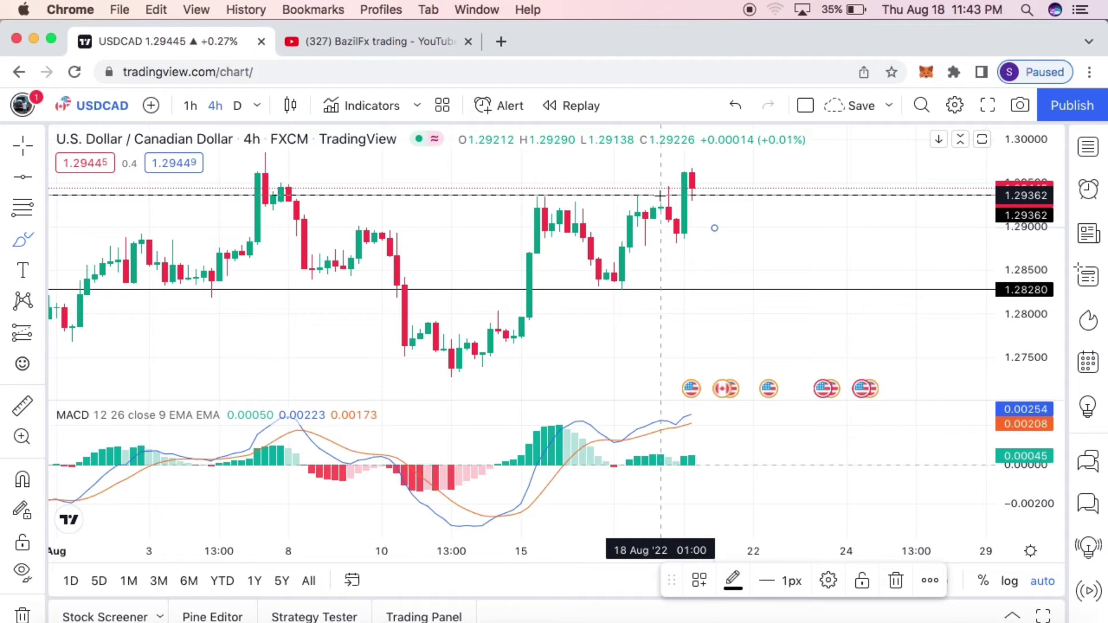
scroll(678, 196, "up", 1)
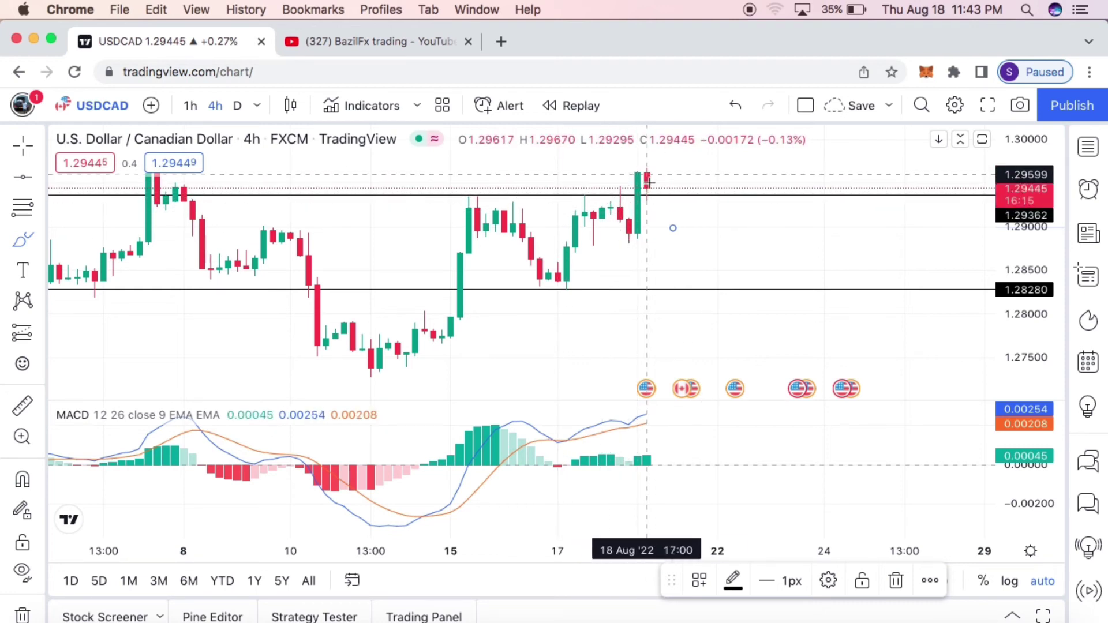
scroll(650, 202, "up", 3)
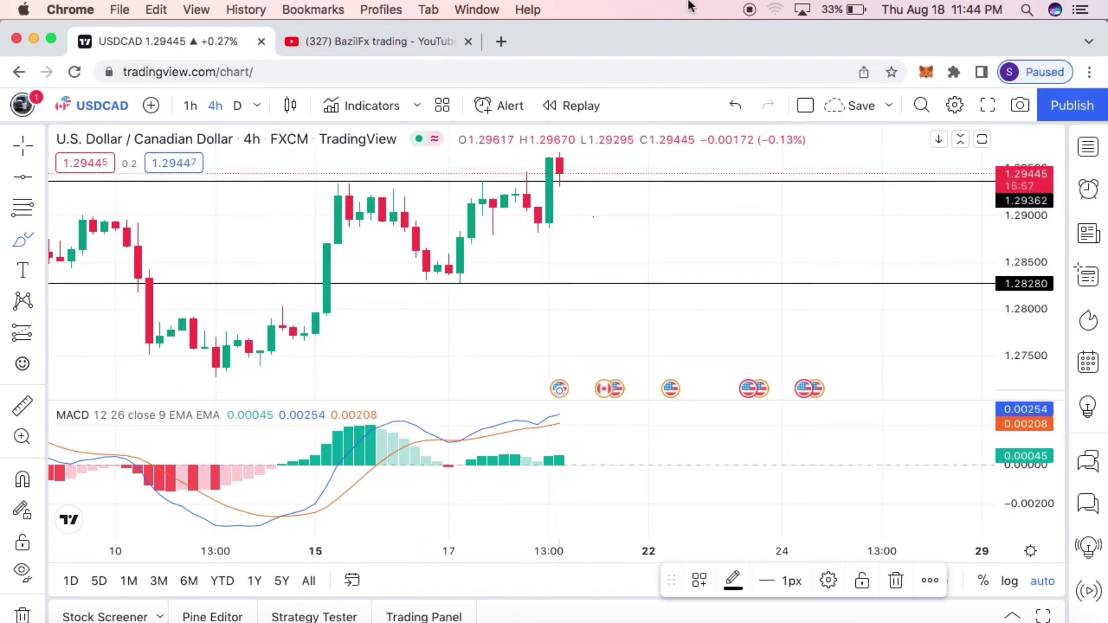
left_click(735, 105)
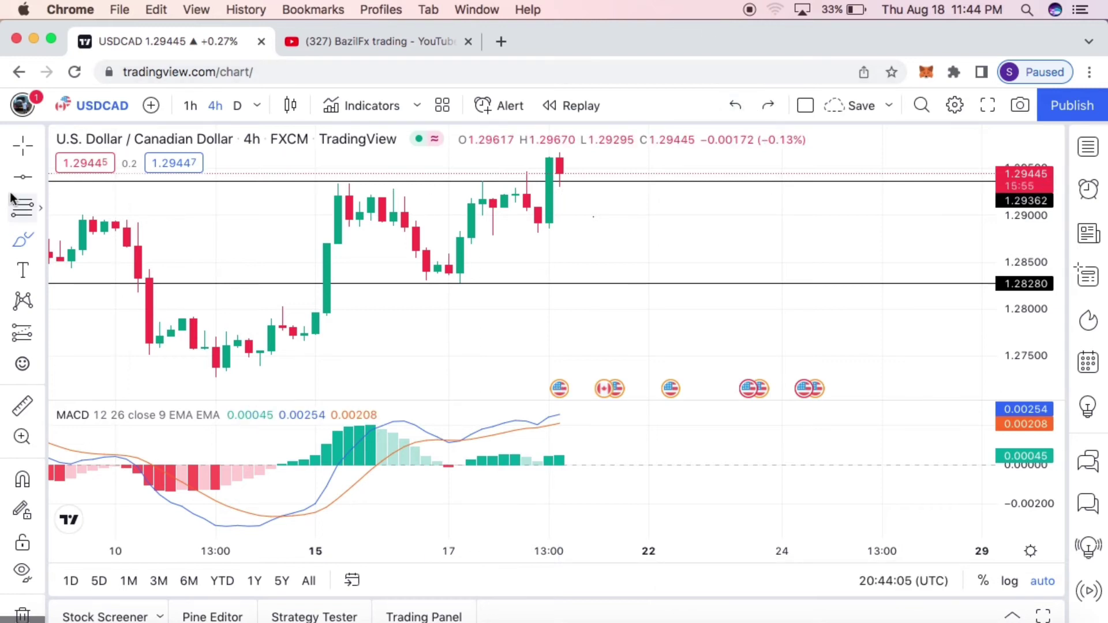
left_click(24, 149)
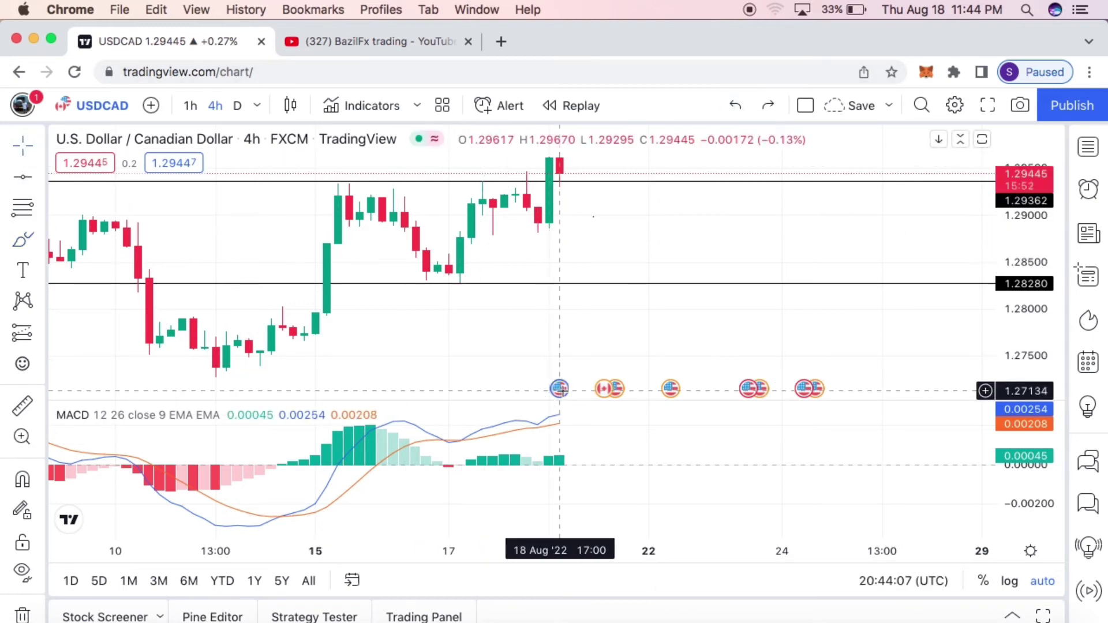
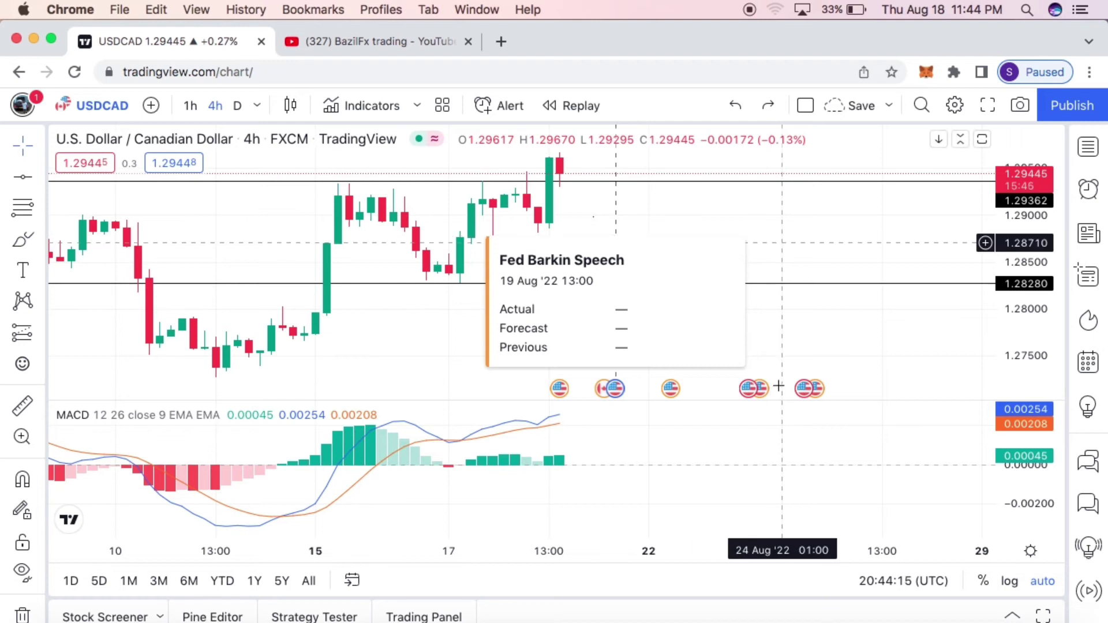
left_click_drag(462, 288, 610, 271)
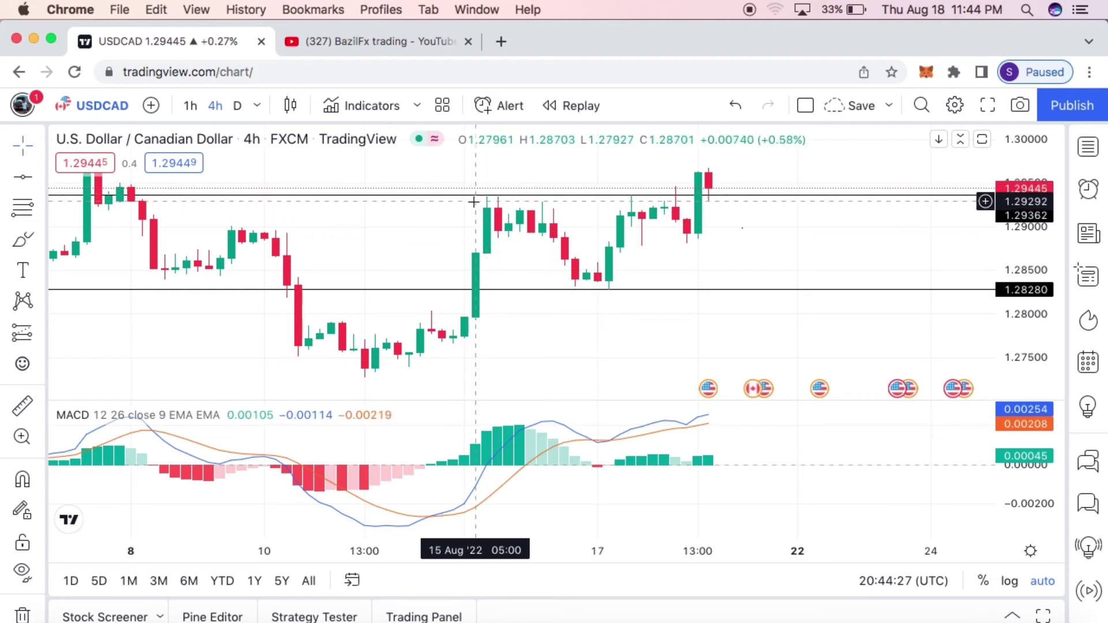
- Circle the two swing-high areas at the 1.29362 level with the Brush, and undo both circles
left_click(23, 243)
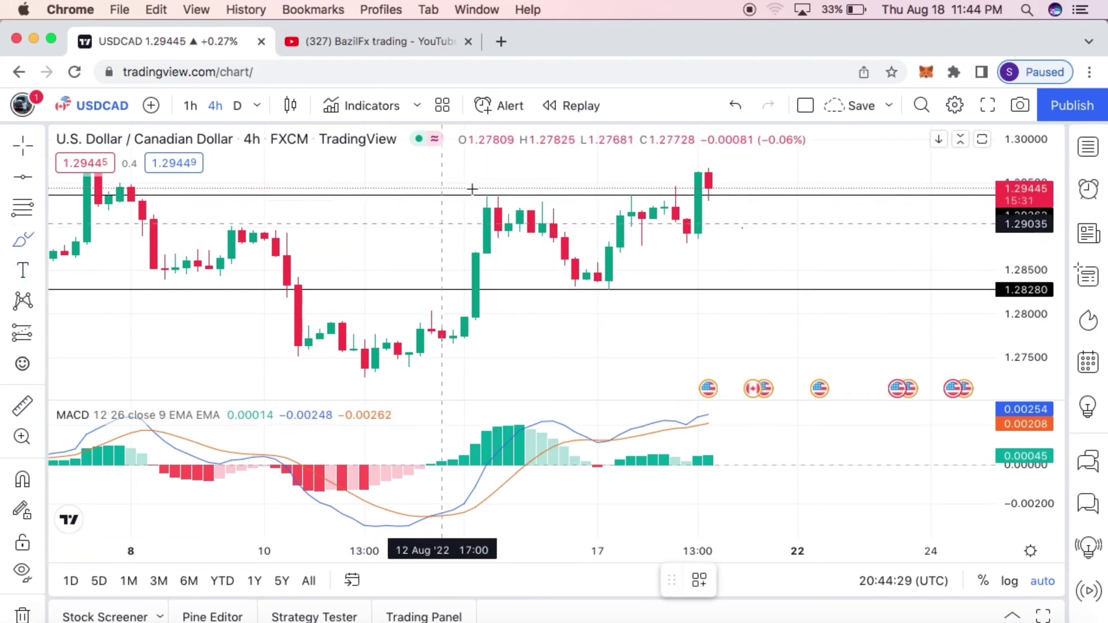
mouse_move(487, 181)
left_mouse_down()
mouse_move(552, 193)
mouse_move(533, 181)
left_mouse_up()
mouse_move(650, 184)
left_mouse_down()
mouse_move(678, 207)
mouse_move(658, 183)
left_mouse_up()
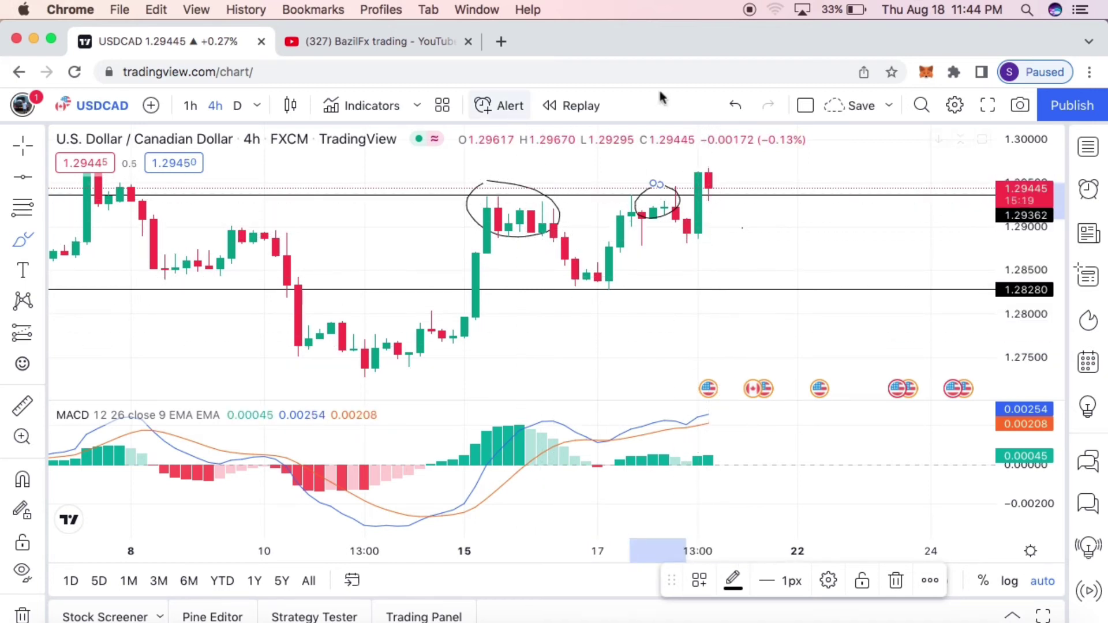
left_click(735, 108)
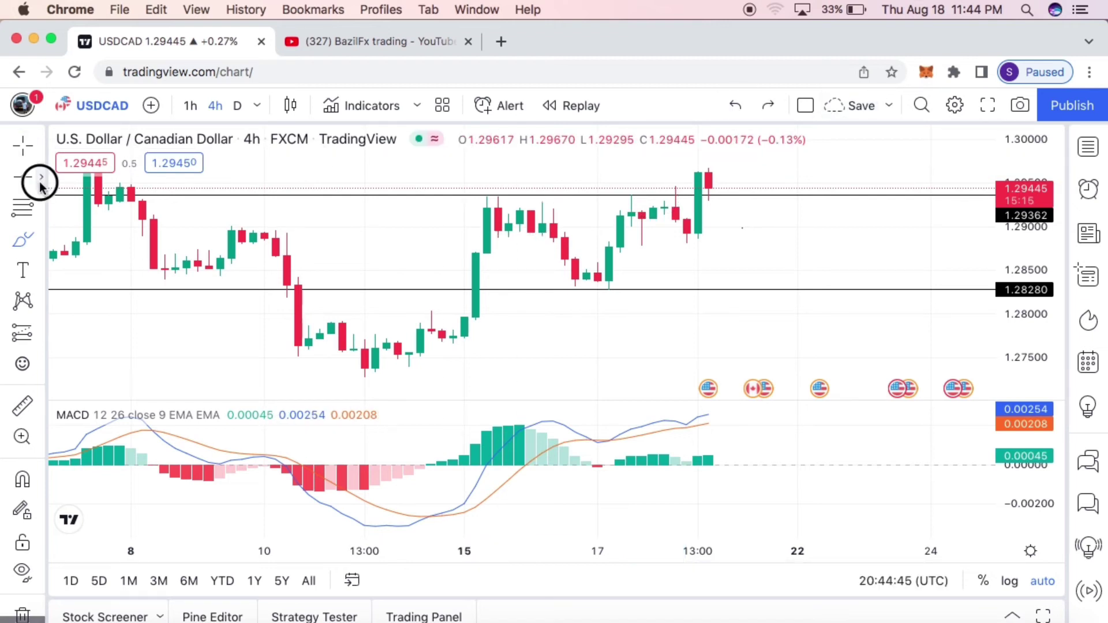
- Draw a rising trend line under the USDCAD swing lows from about 1.27648 on 15 August to about 1.29164 on 19 August
left_click(40, 182)
left_click(65, 128)
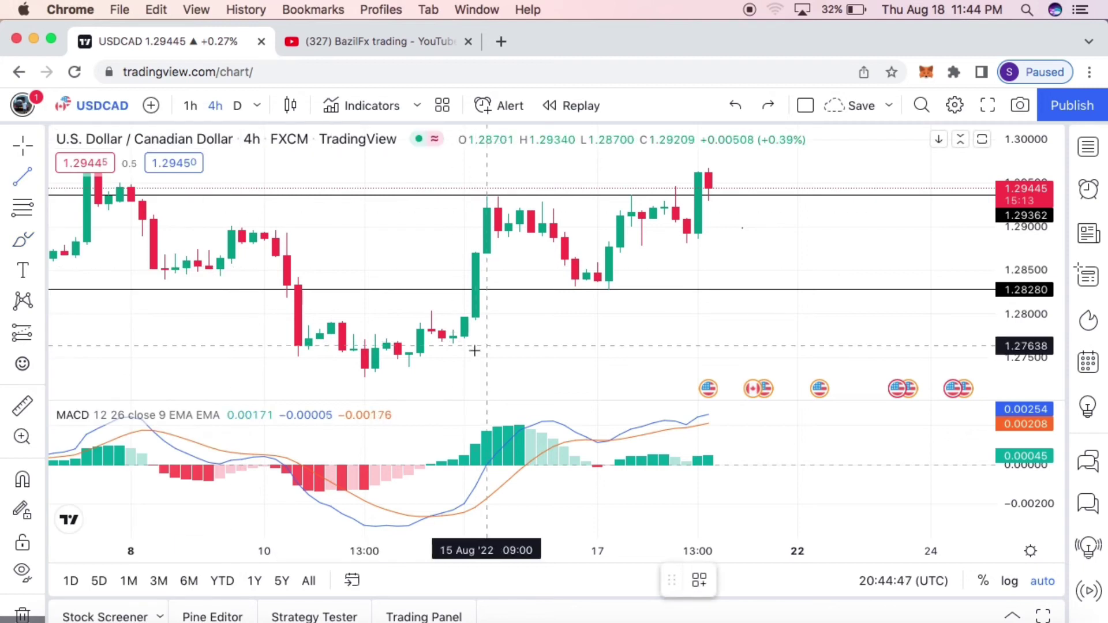
left_click(366, 370)
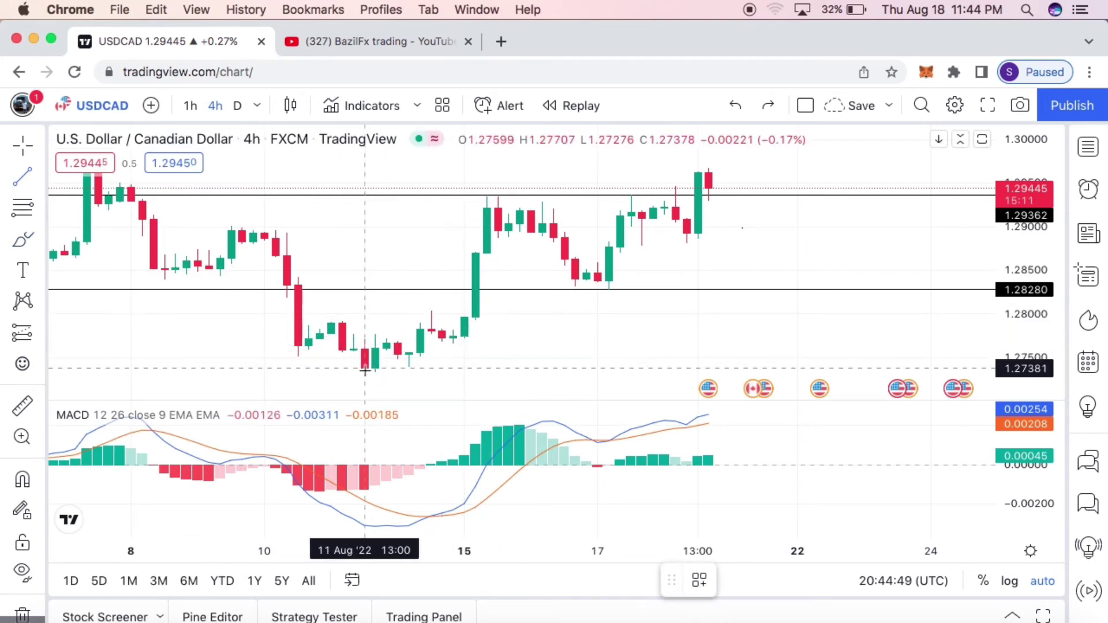
left_click(786, 221)
left_click_drag(364, 371, 475, 319)
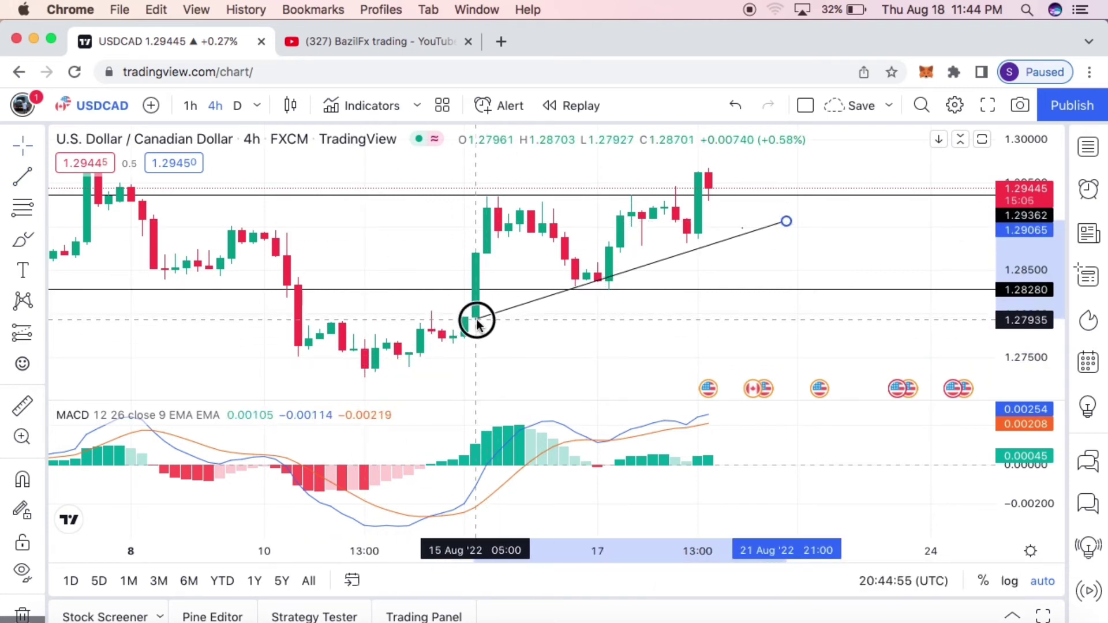
left_click_drag(786, 221, 765, 212)
left_click_drag(475, 328, 465, 345)
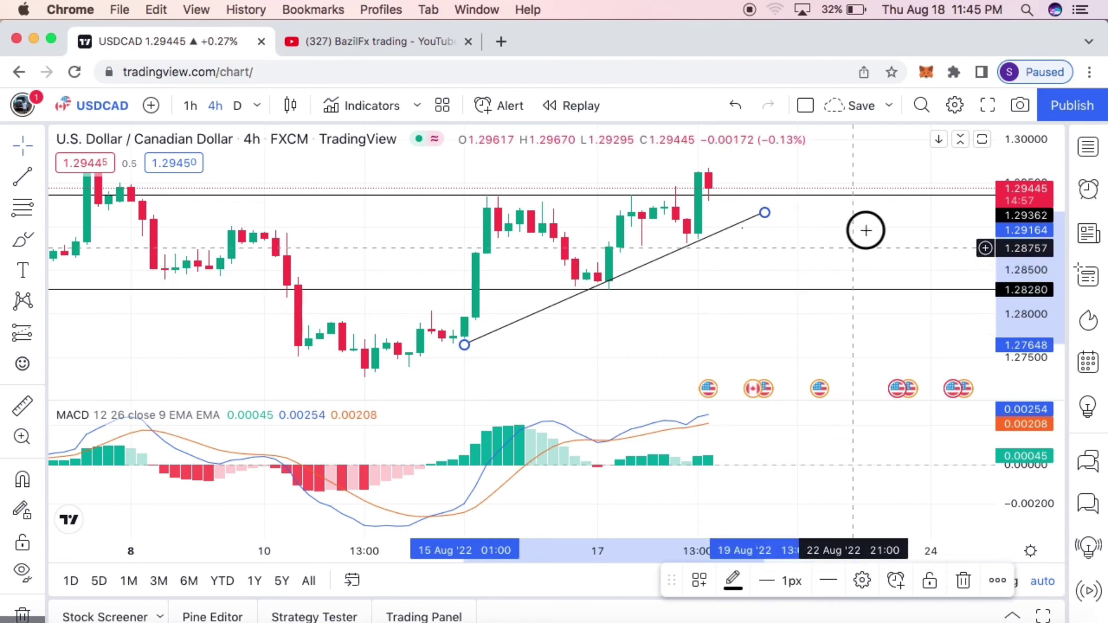
left_click(814, 262)
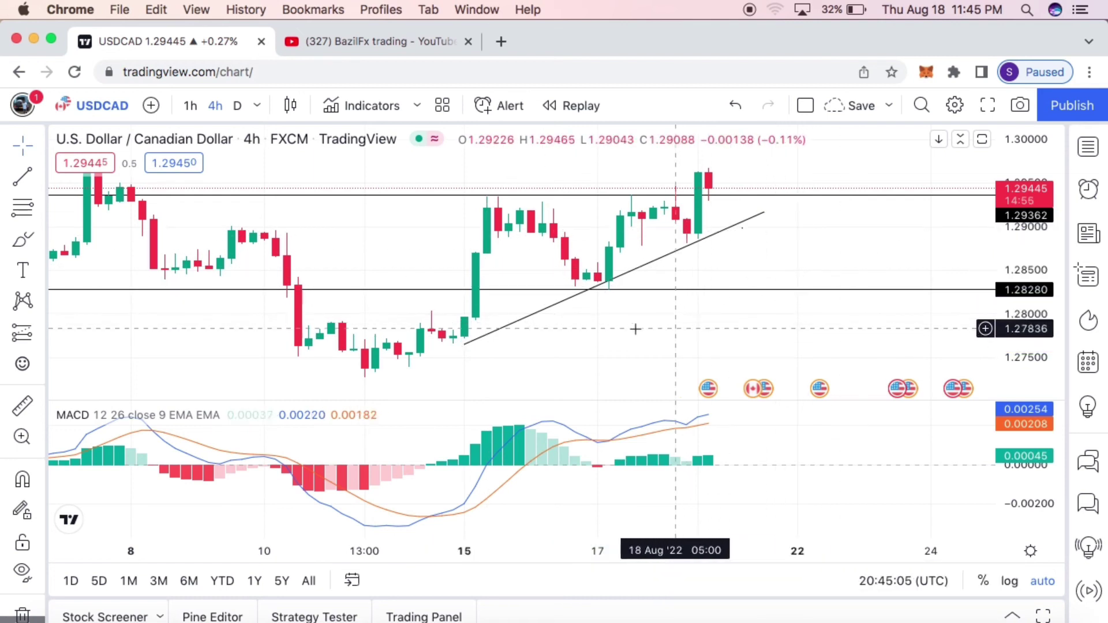
- Trace the price swings between the 1.29362 level and the trend line with the Brush, and delete the stroke
left_click(29, 238)
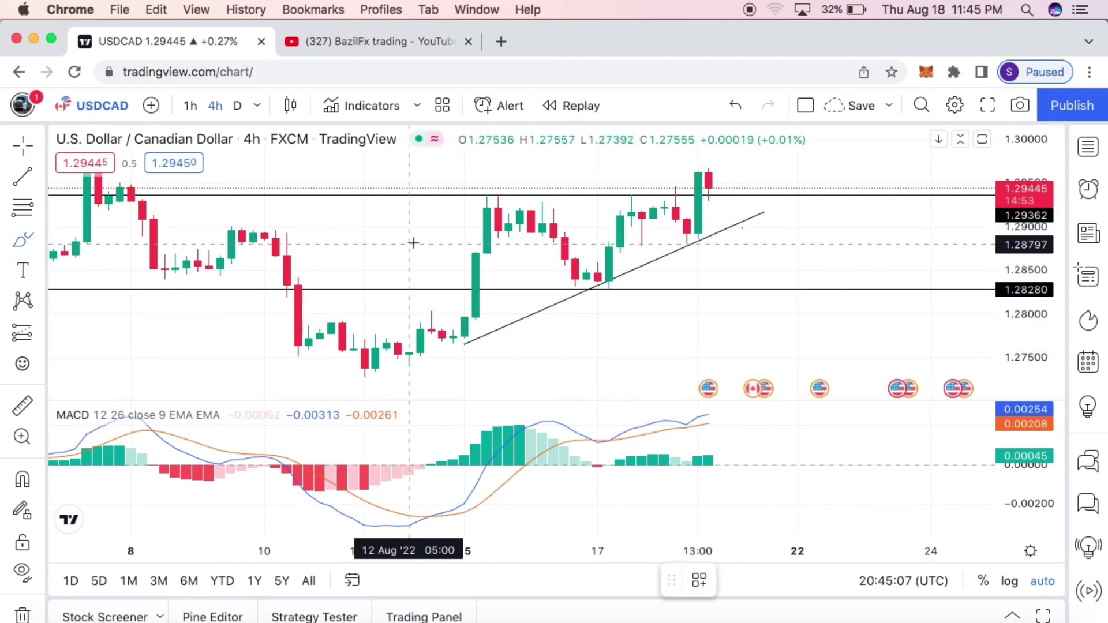
mouse_move(488, 199)
left_mouse_down()
mouse_move(598, 292)
mouse_move(633, 198)
mouse_move(698, 227)
mouse_move(703, 197)
left_mouse_up()
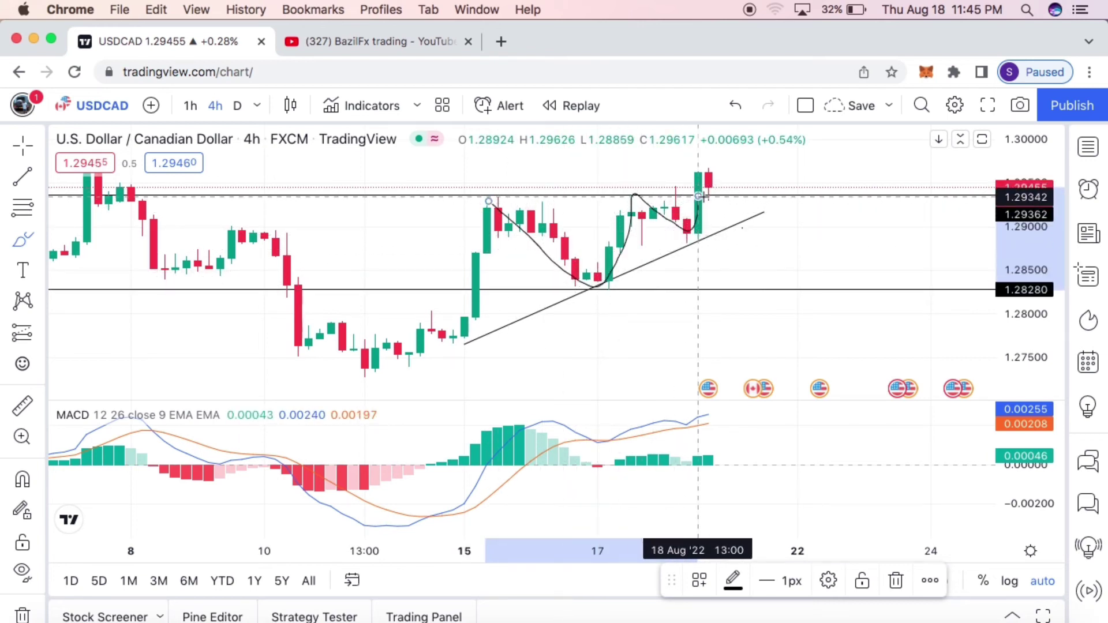
key("Delete")
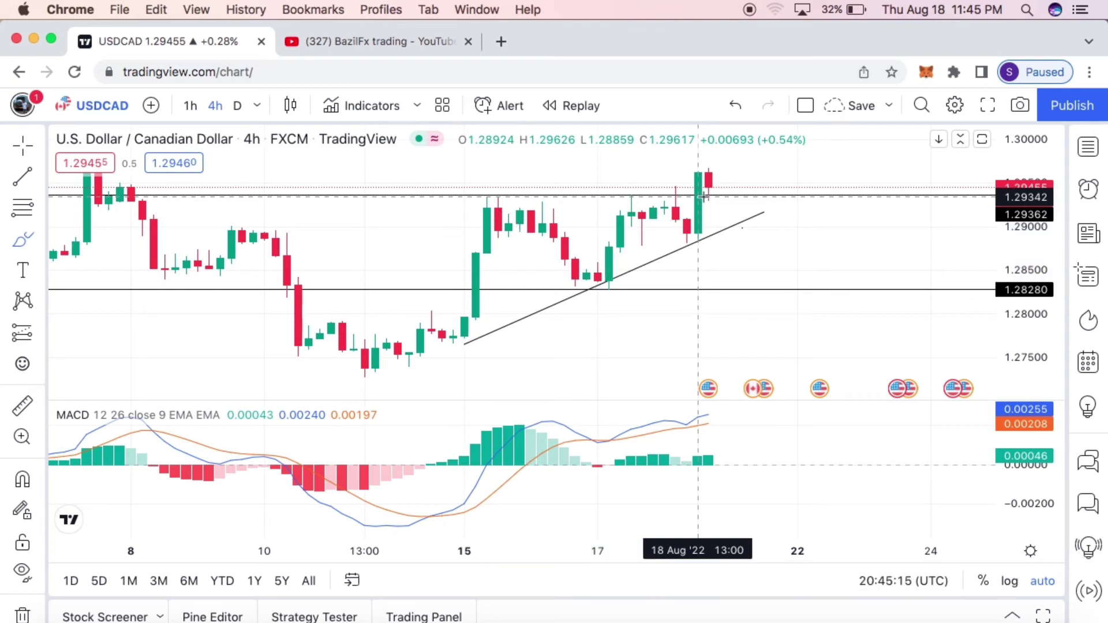
left_click(15, 148)
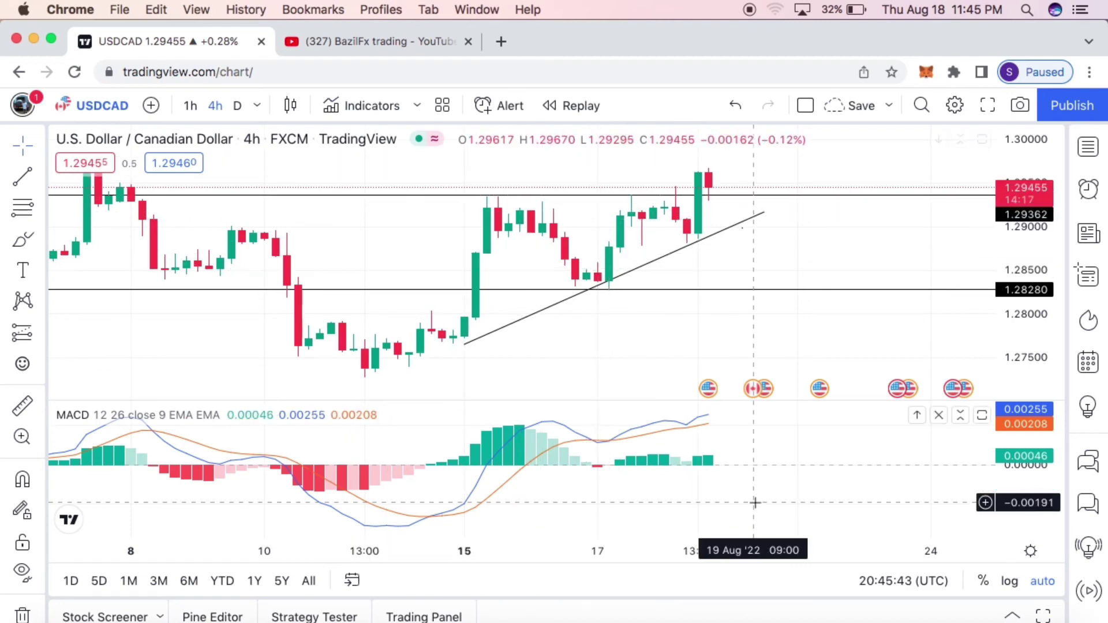
- Switch the 4-hour chart to AUDUSD
key("space")
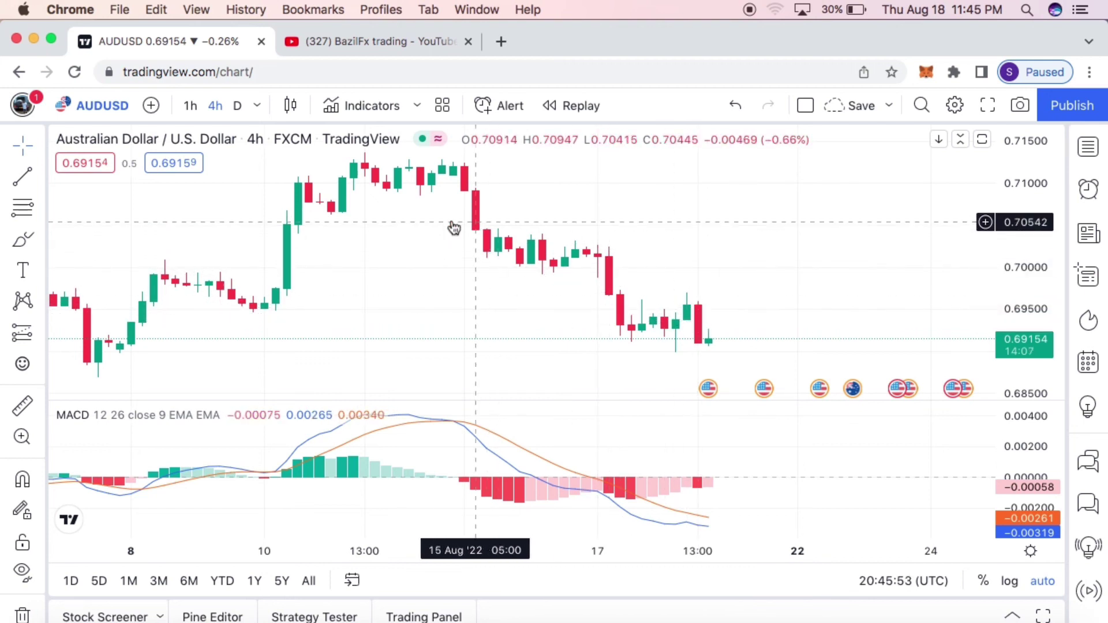
- Trace the falling AUDUSD swings from the 15 August high and circle the latest candles with the Brush, and undo both strokes
left_click(23, 239)
left_click(453, 179)
mouse_move(453, 179)
left_mouse_down()
mouse_move(542, 275)
mouse_move(608, 259)
mouse_move(646, 344)
mouse_move(696, 301)
mouse_move(731, 353)
mouse_move(670, 354)
mouse_move(704, 335)
mouse_move(686, 302)
left_mouse_up()
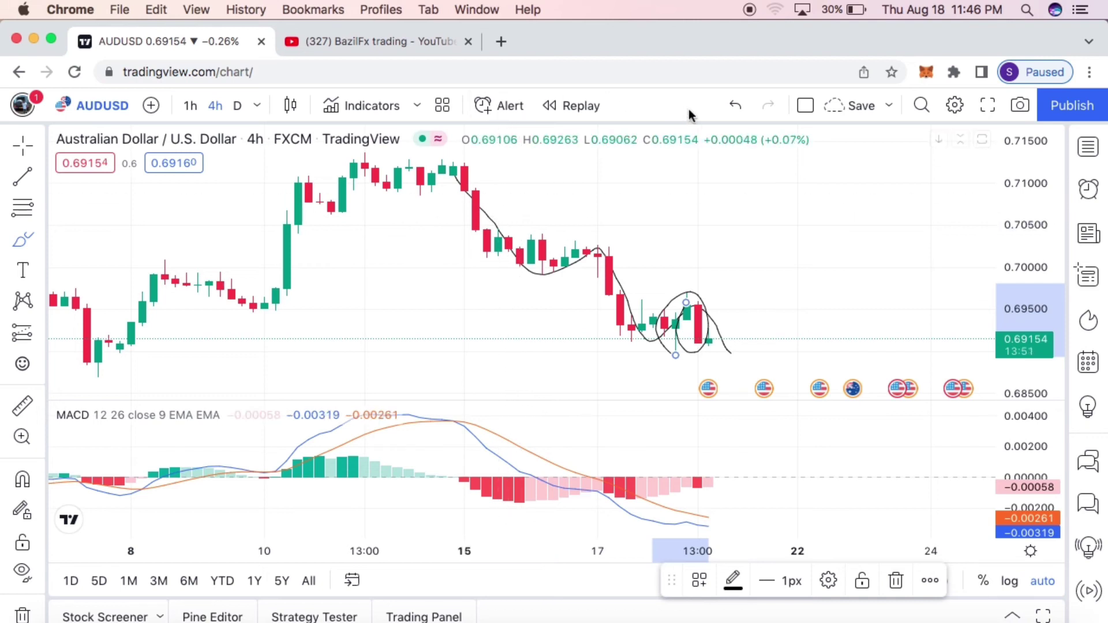
left_click(737, 106)
left_click(737, 107)
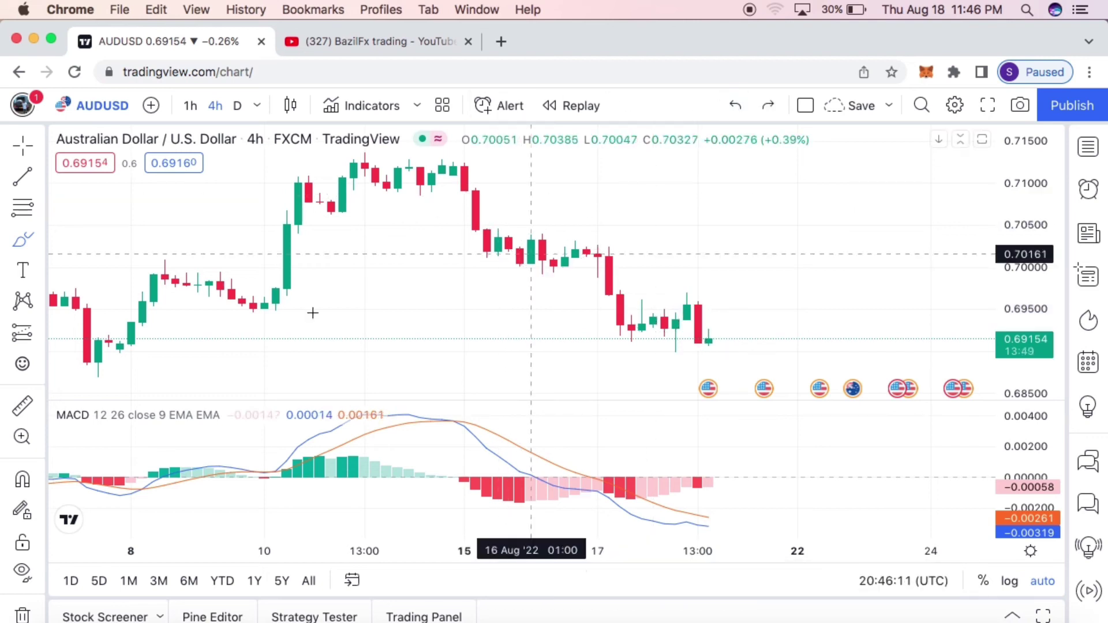
- Switch the chart to EURUSD and set its time interval to daily
key("space")
key("space")
key("space")
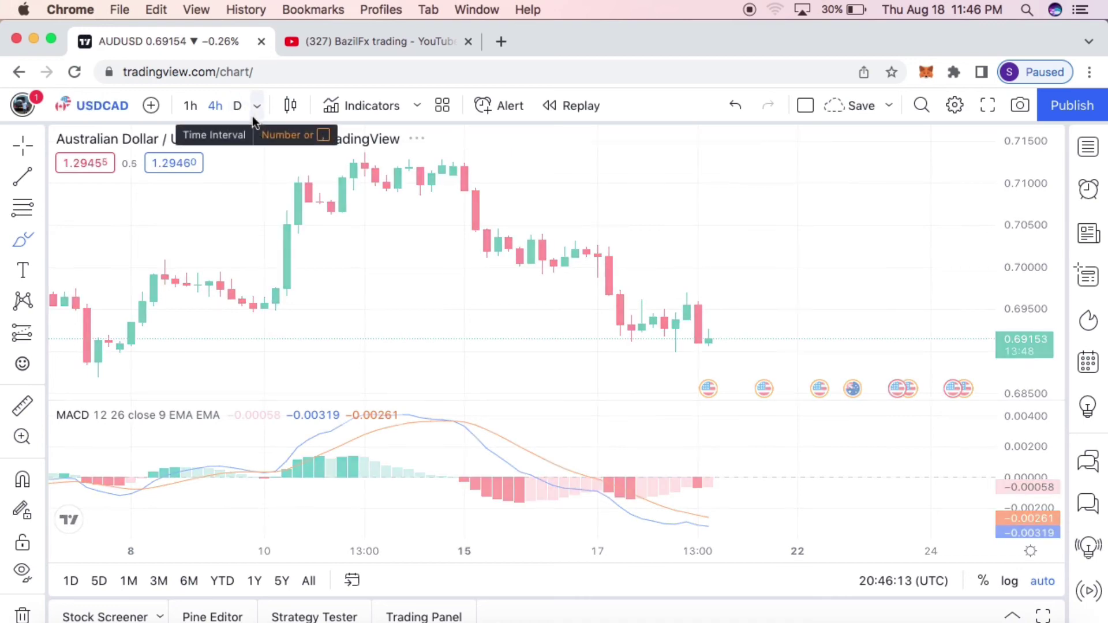
key("shift+space")
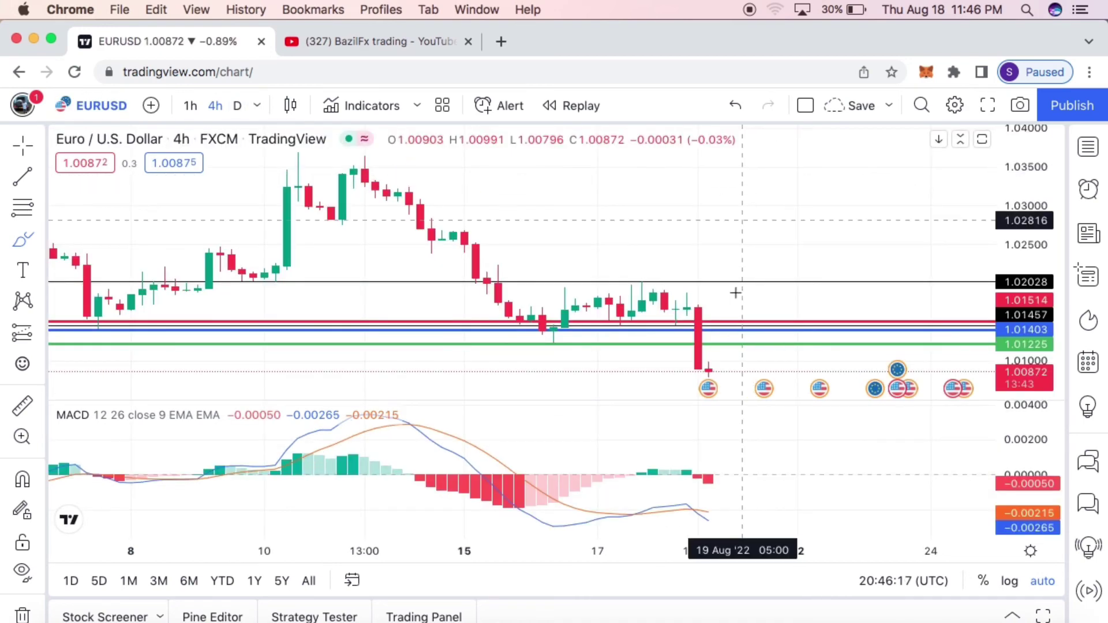
scroll(723, 317, "up", 1)
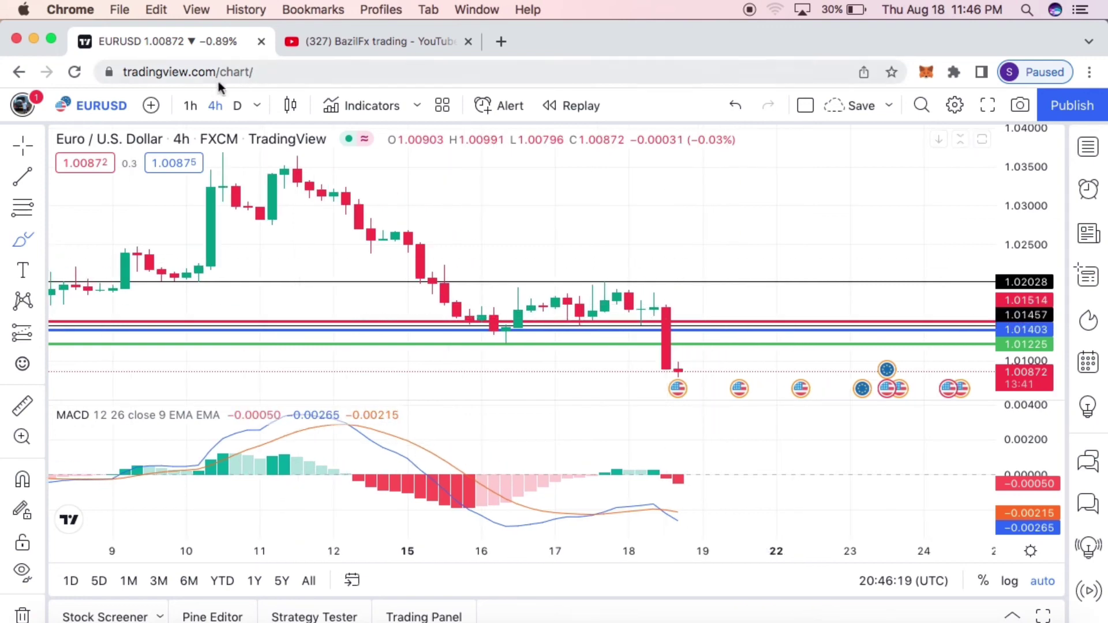
left_click(235, 104)
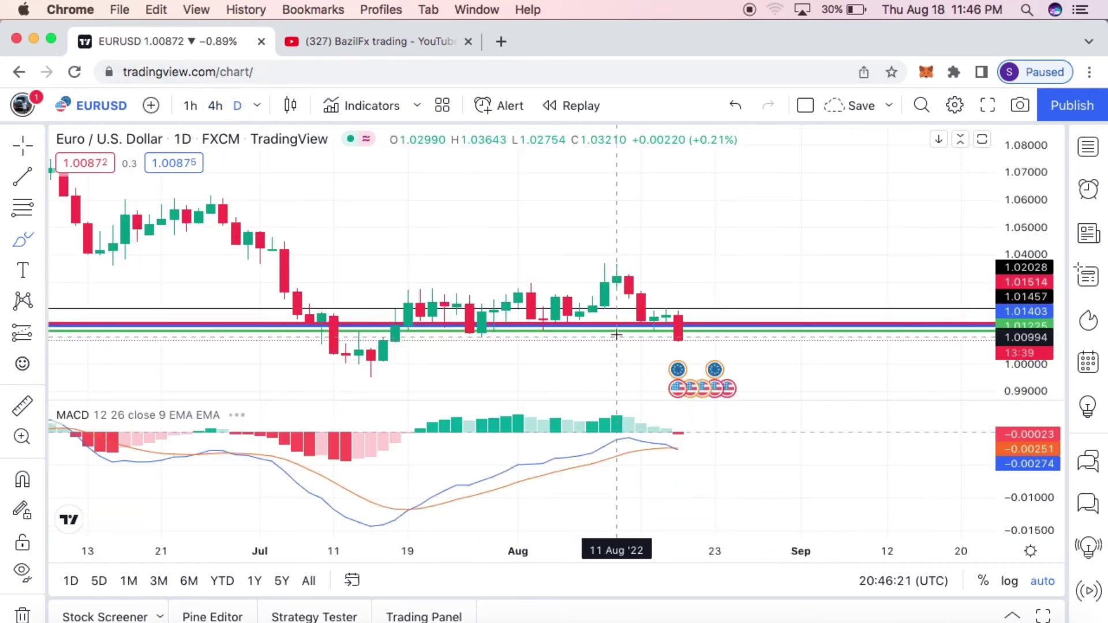
left_click(616, 331)
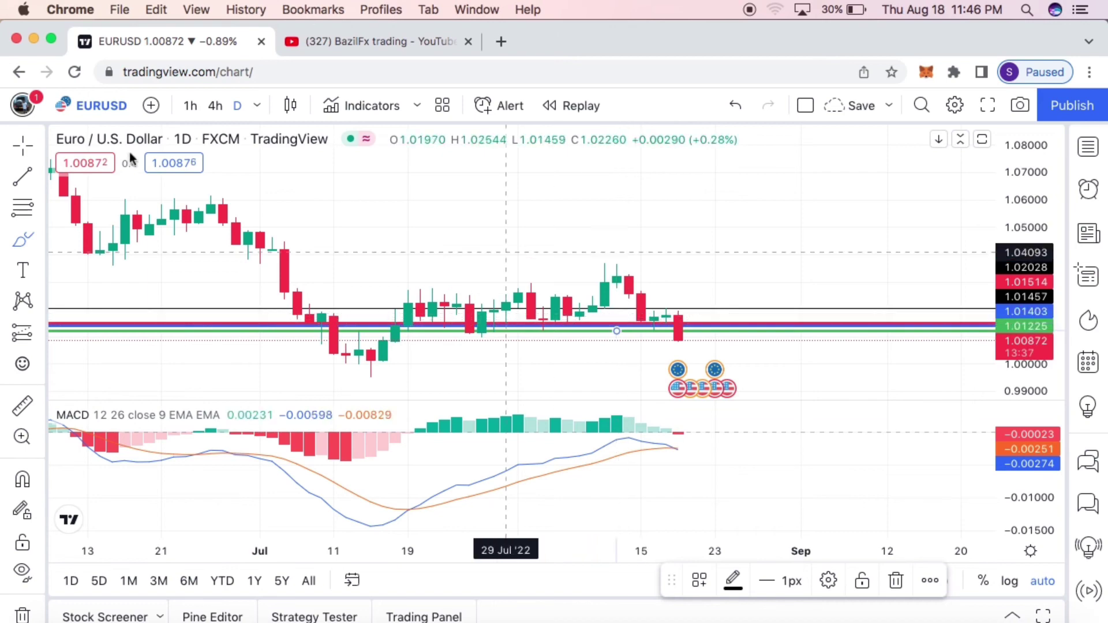
left_click(733, 109)
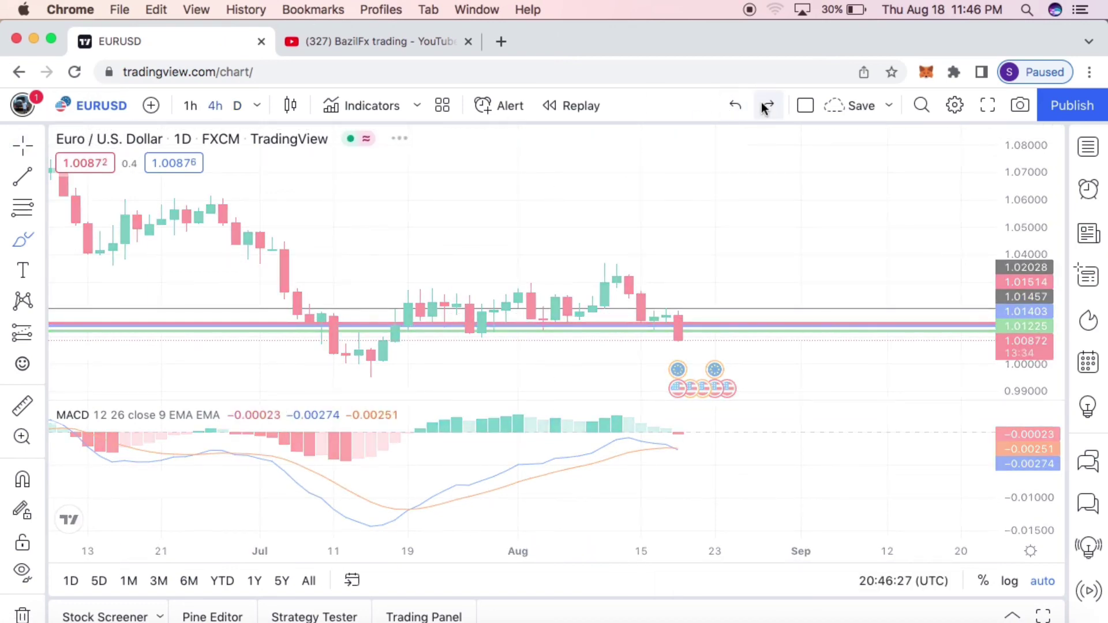
left_click(736, 108)
left_click(734, 108)
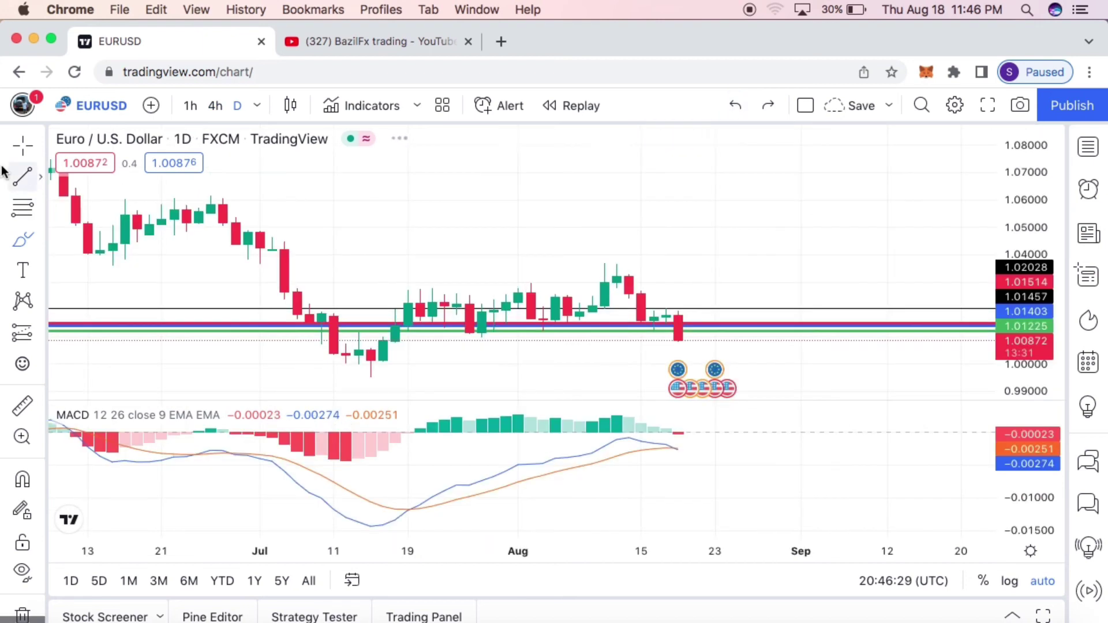
- Delete the red 1.01514, blue 1.01403 and green 1.01225 horizontal lines from the EURUSD daily chart
left_click(567, 325)
key("Delete")
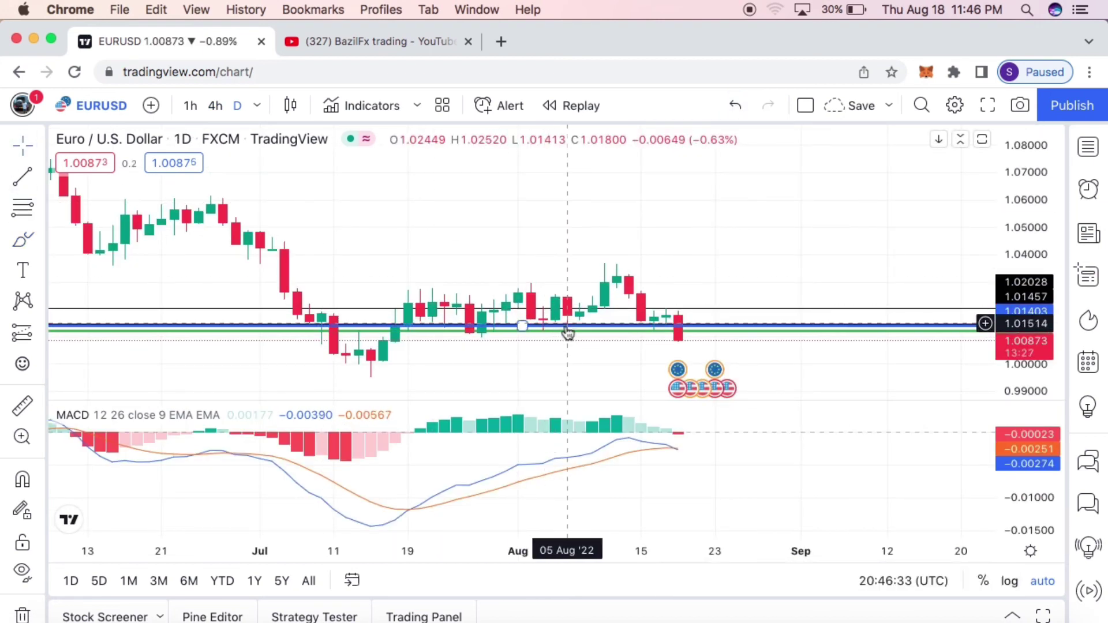
left_click(568, 333)
key("Delete")
left_click_drag(568, 334, 566, 337)
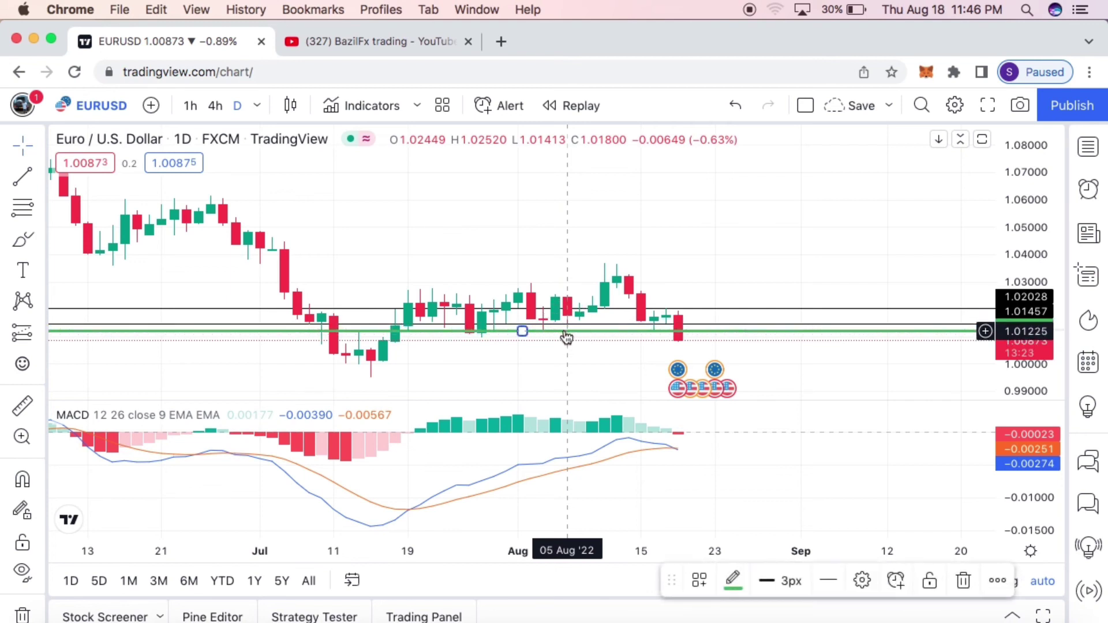
key("Delete")
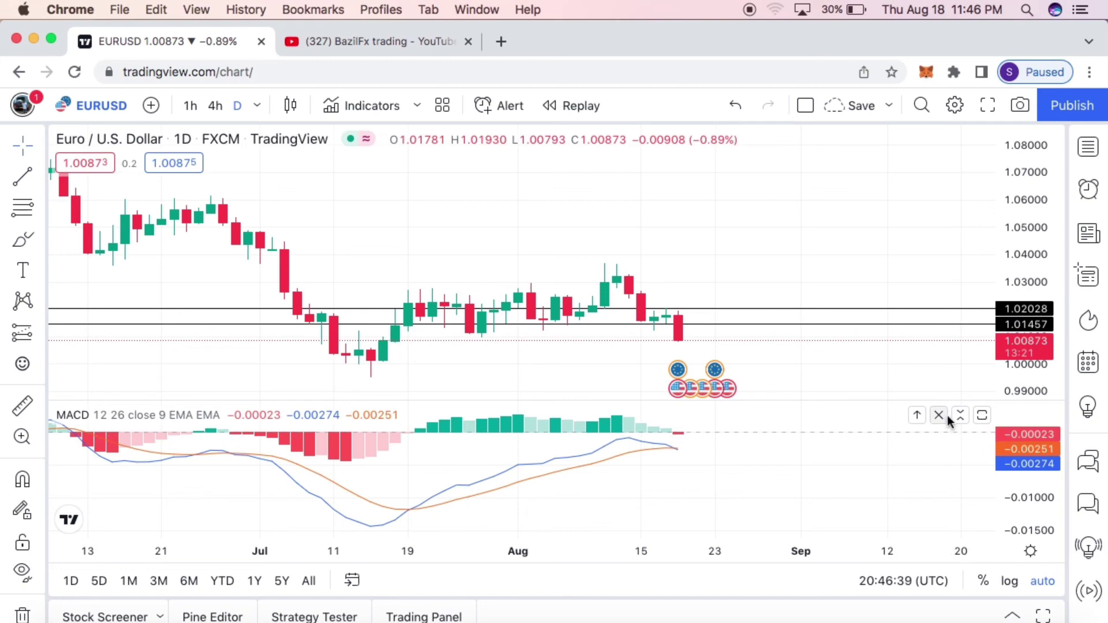
- Remove the MACD indicator pane from the EURUSD daily chart
left_click(940, 415)
scroll(820, 348, "down", 3)
scroll(814, 349, "up", 6)
left_click_drag(712, 386, 603, 365)
scroll(600, 363, "up", 3)
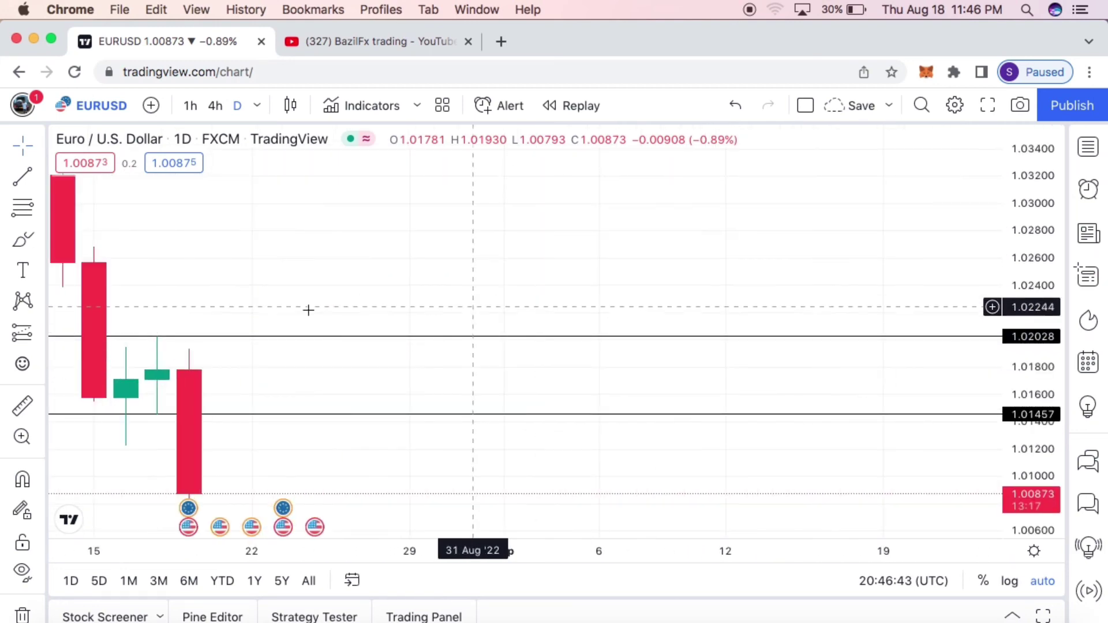
left_click_drag(211, 267, 926, 237)
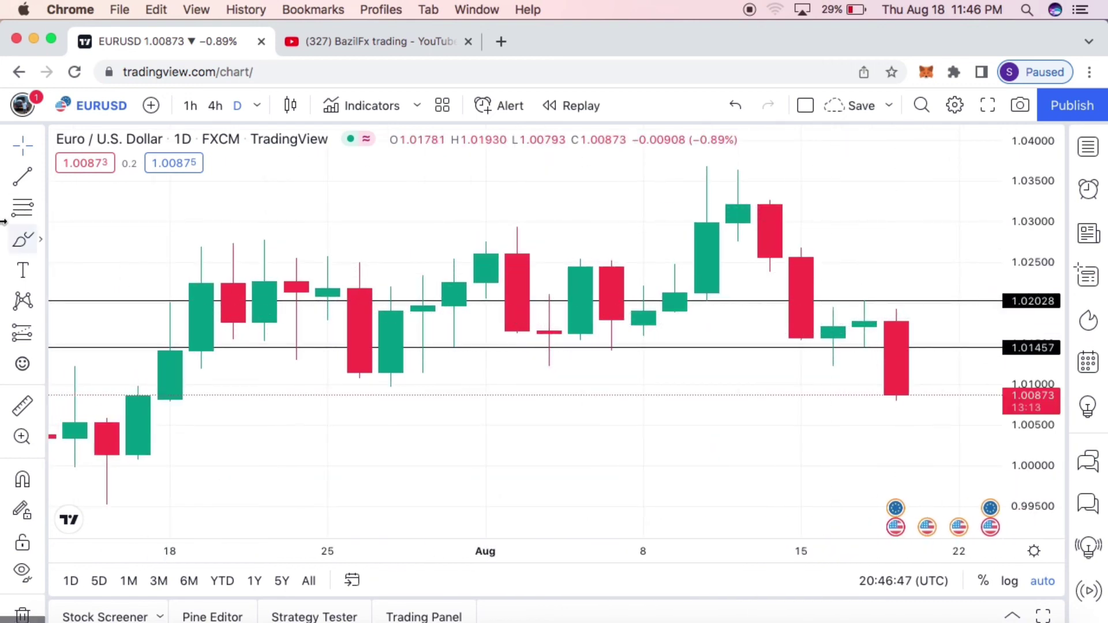
- Sketch a rising break path from the 1.02028 level with the Brush, undo the stroke, and return to the cross cursor
left_click(876, 300)
mouse_move(877, 299)
left_mouse_down()
mouse_move(906, 250)
mouse_move(918, 295)
mouse_move(943, 204)
mouse_move(959, 204)
left_mouse_up()
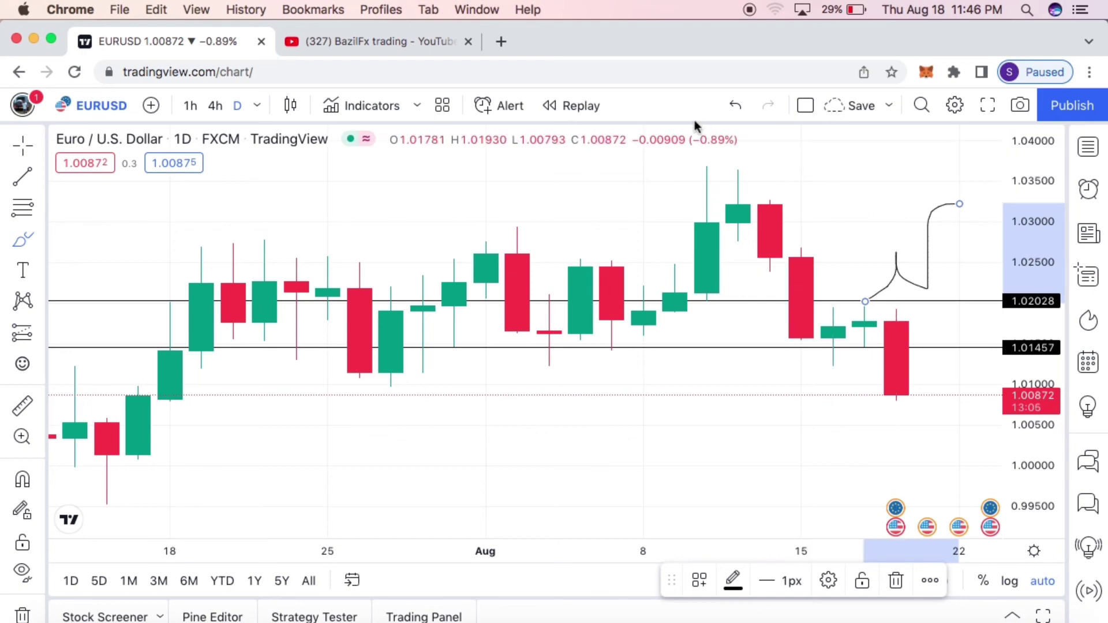
left_click(733, 108)
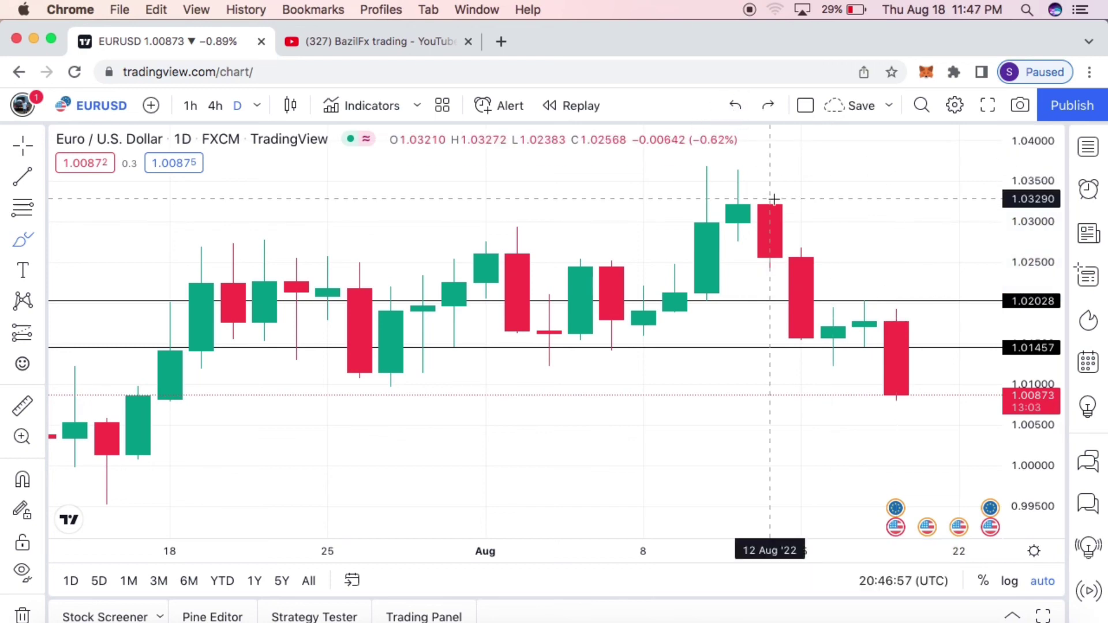
scroll(774, 198, "down", 6)
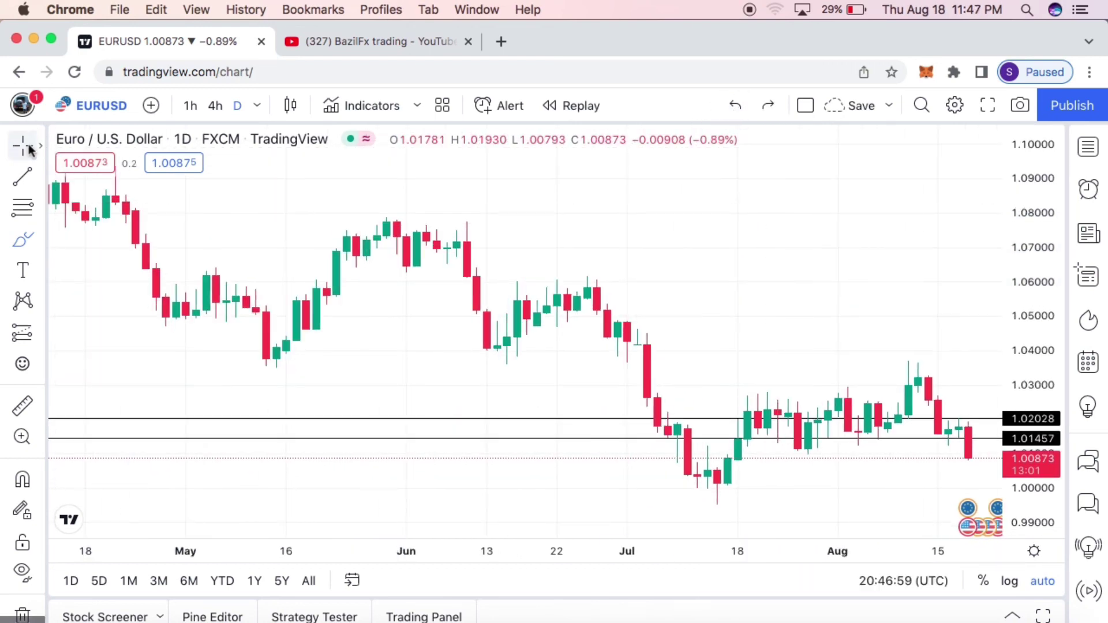
left_click(23, 146)
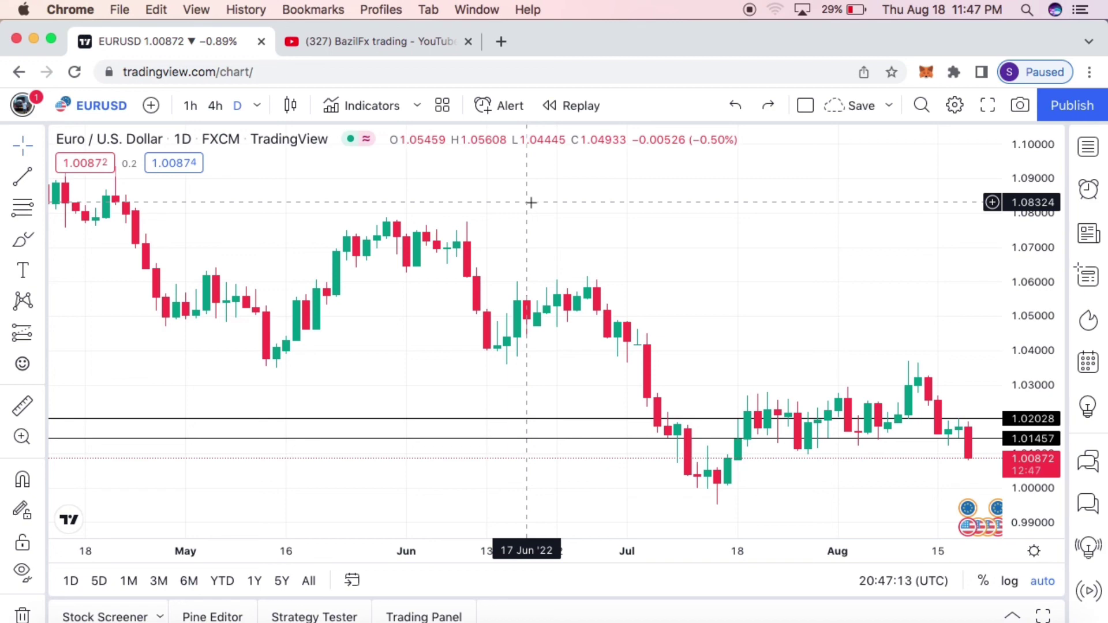
left_click_drag(363, 359, 190, 272)
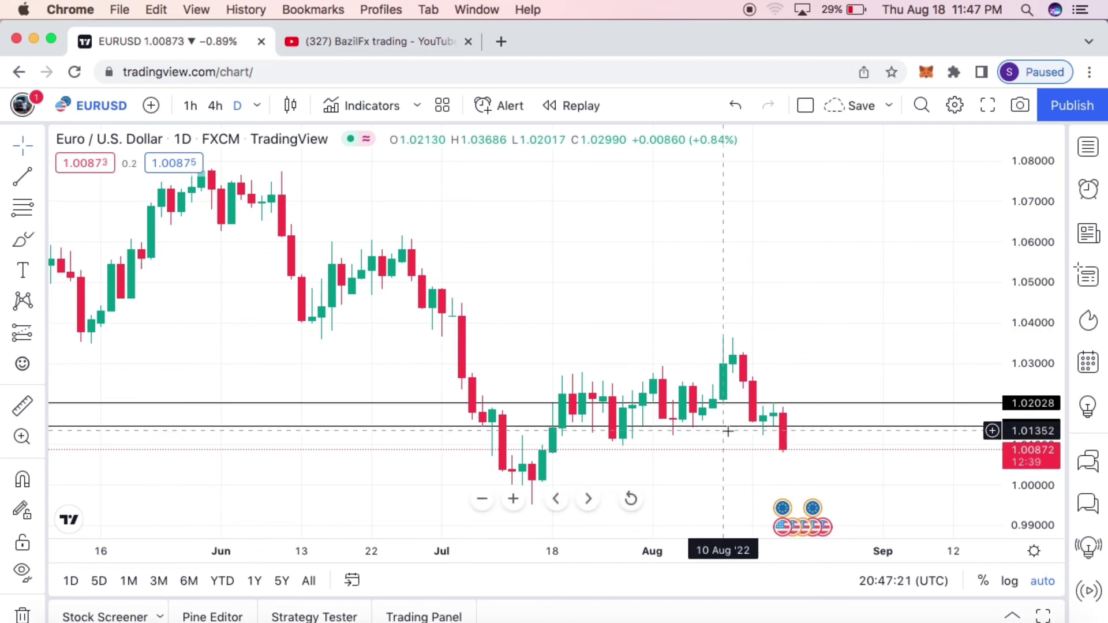
left_click_drag(683, 395, 601, 425)
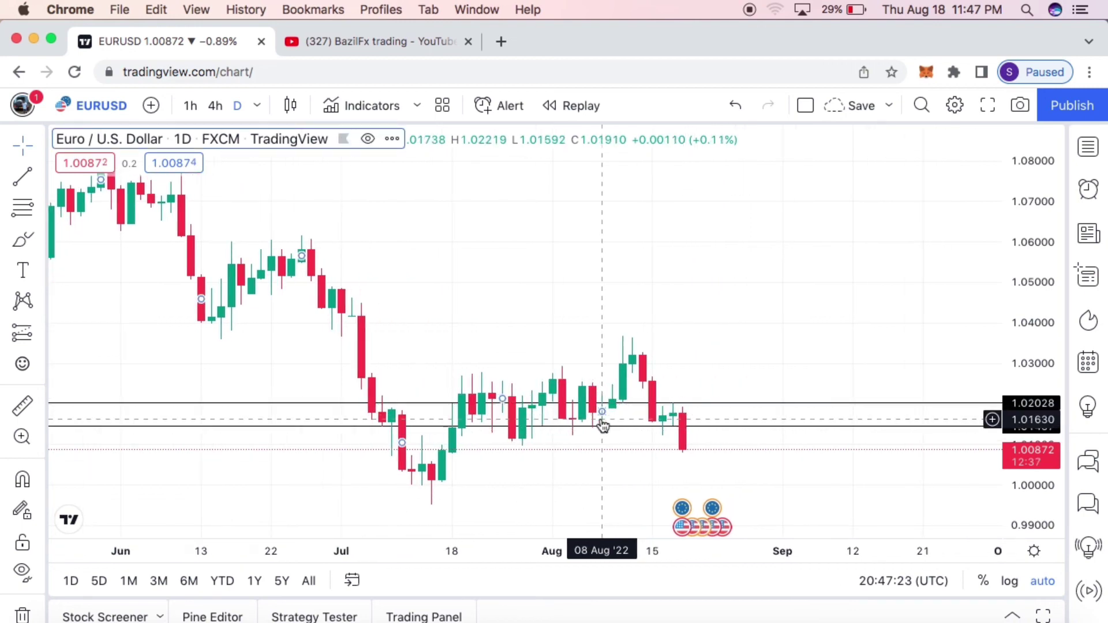
- Switch to the BazilFx trading YouTube channel and browse its uploaded videos
left_click(400, 40)
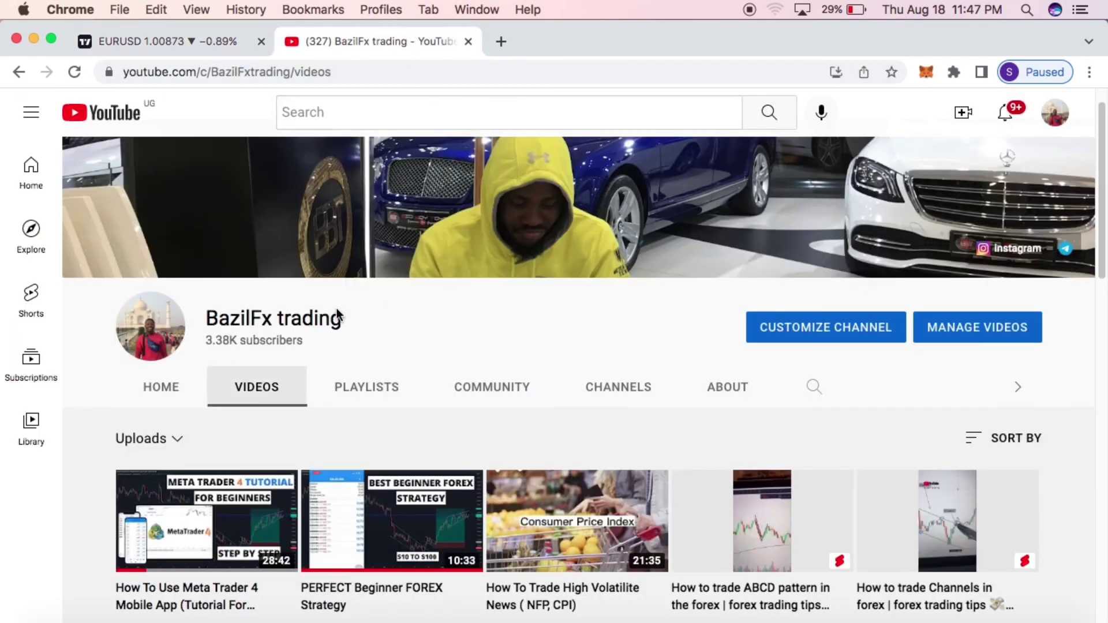
scroll(462, 386, "down", 8)
scroll(416, 403, "up", 10)
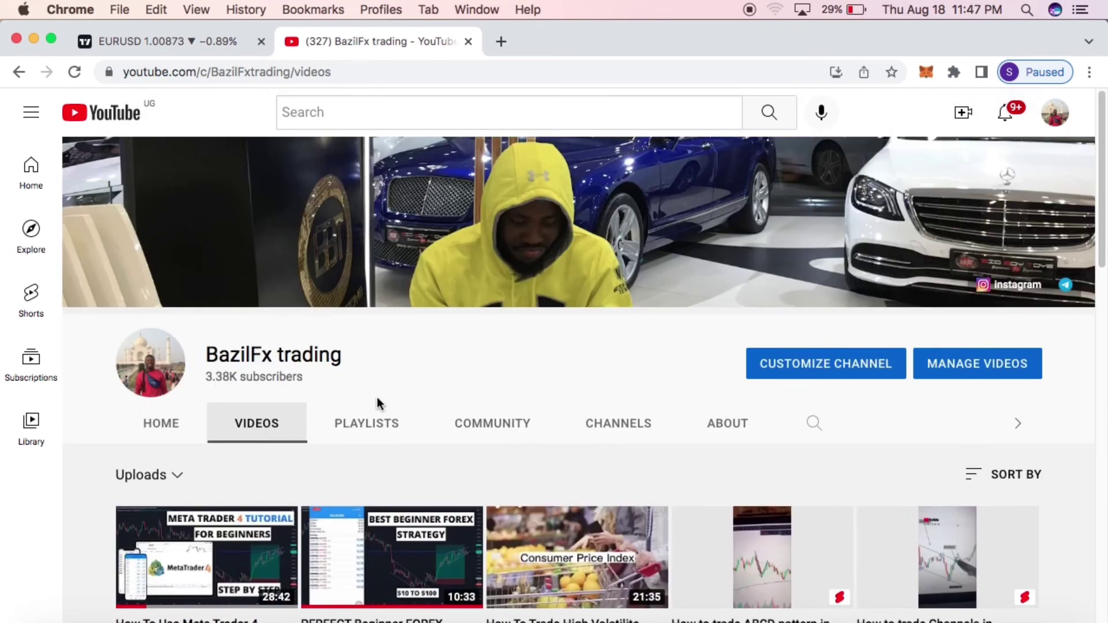
left_click_drag(216, 378, 228, 376)
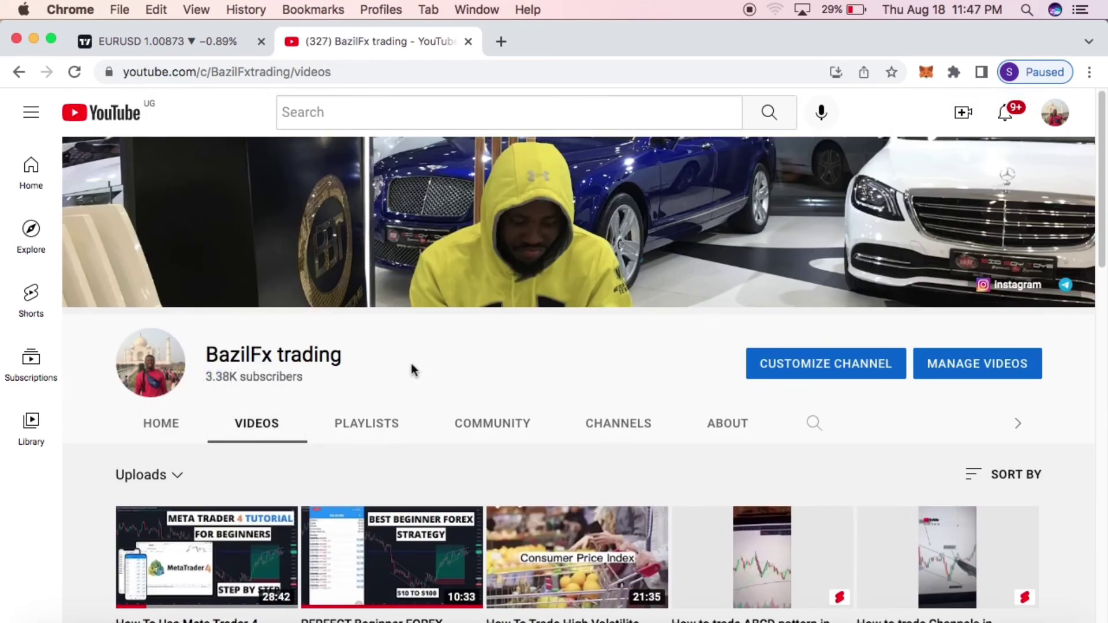
scroll(411, 369, "down", 15)
scroll(413, 371, "up", 15)
scroll(352, 277, "down", 1)
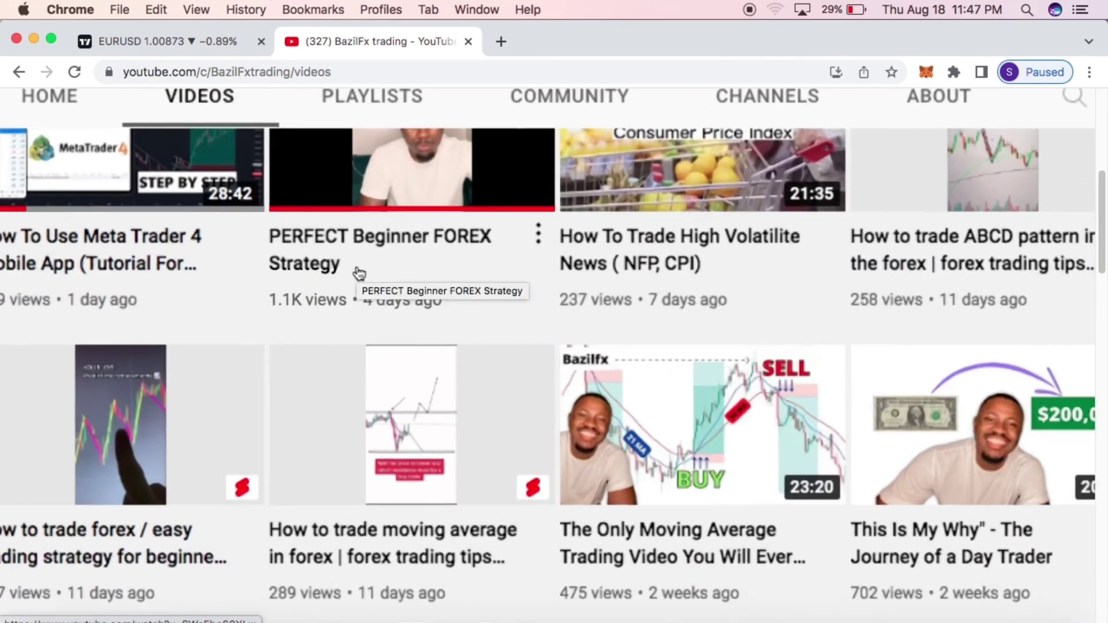
- Open the "PERFECT Beginner FOREX Strategy" video, and return to the channel's list of uploads
left_click(353, 269)
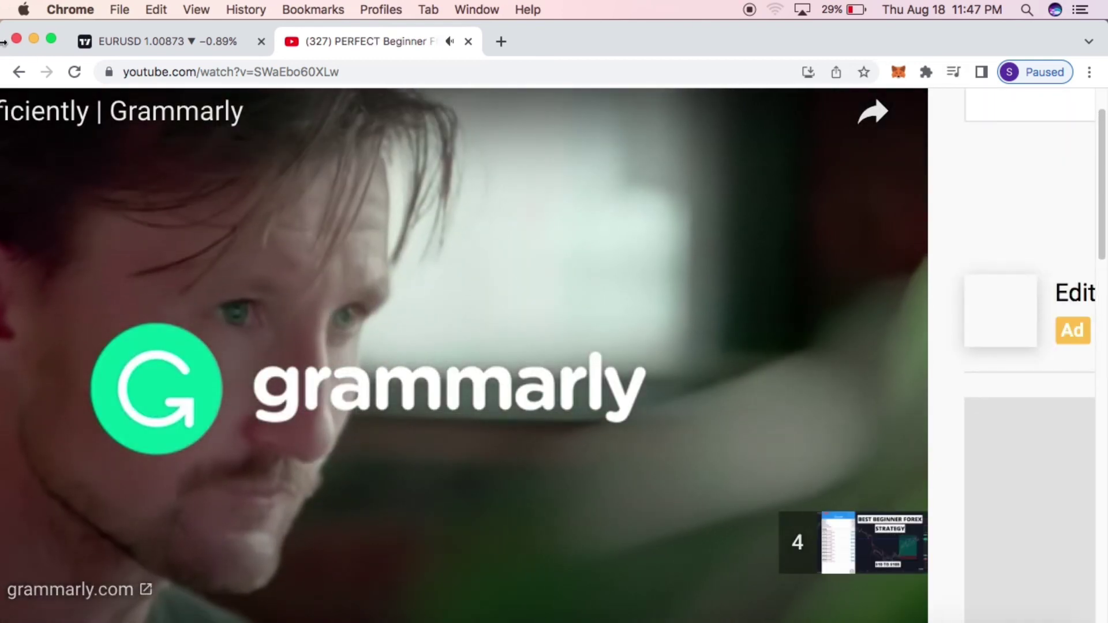
left_click(19, 70)
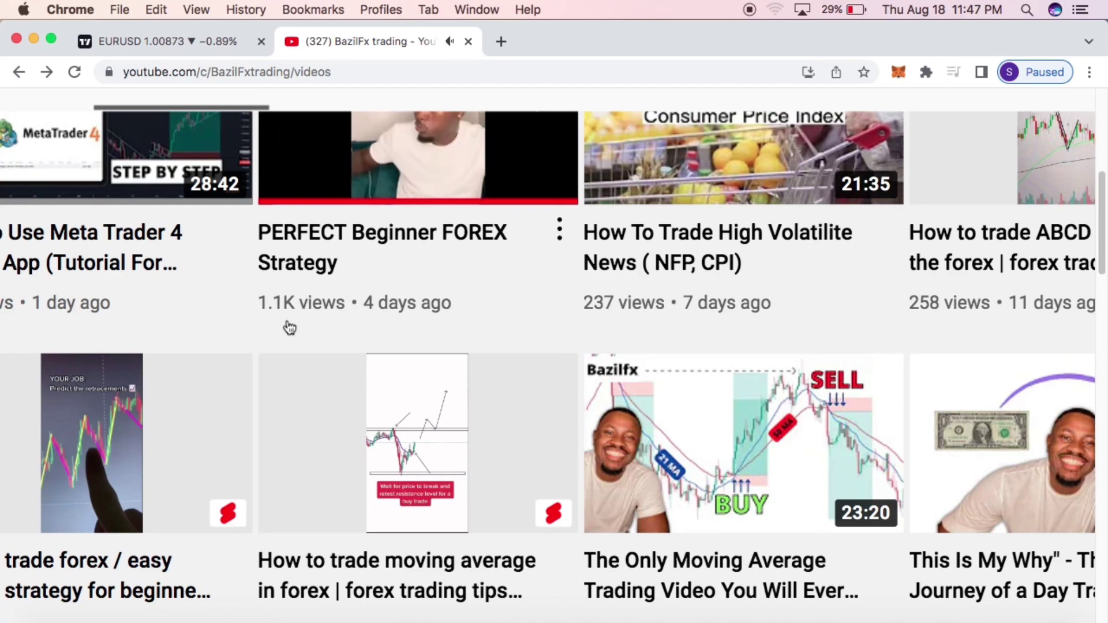
scroll(380, 265, "down", 5)
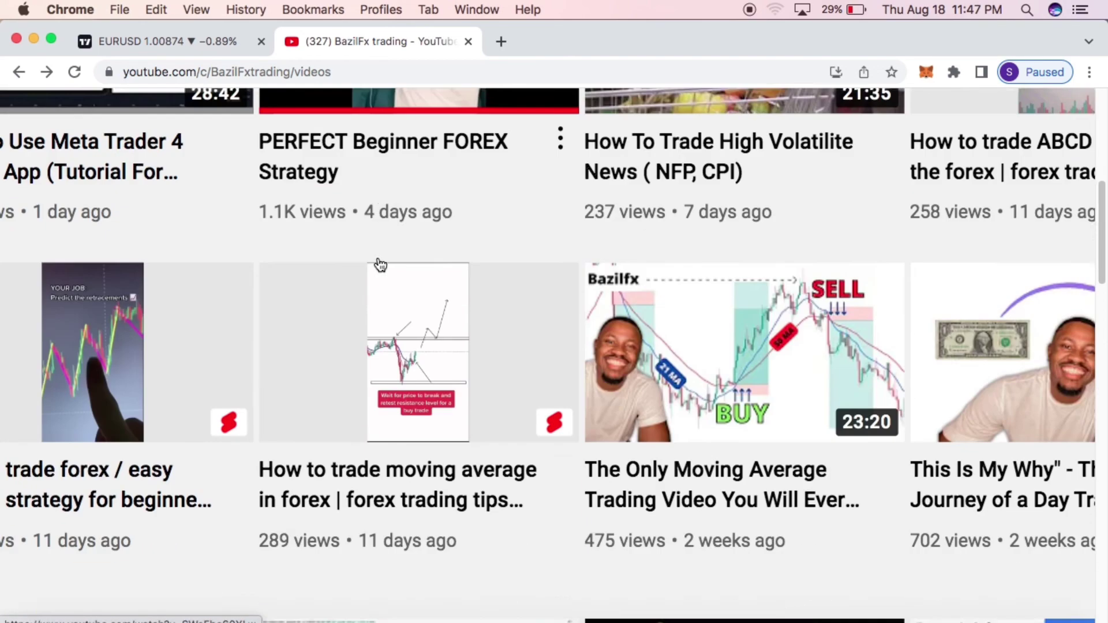
scroll(379, 266, "up", 7)
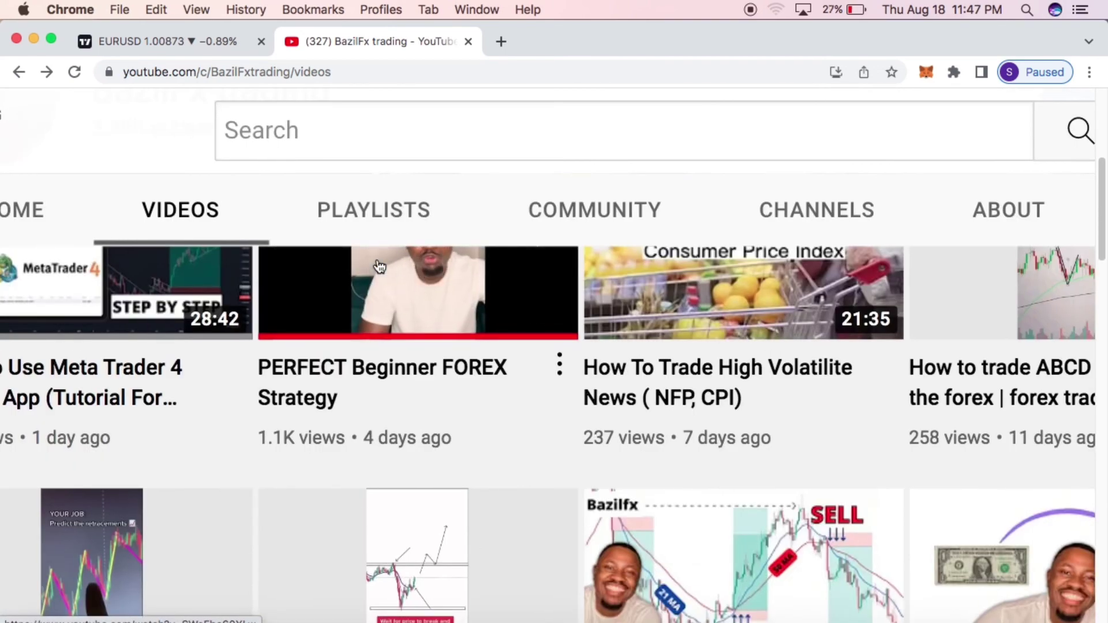